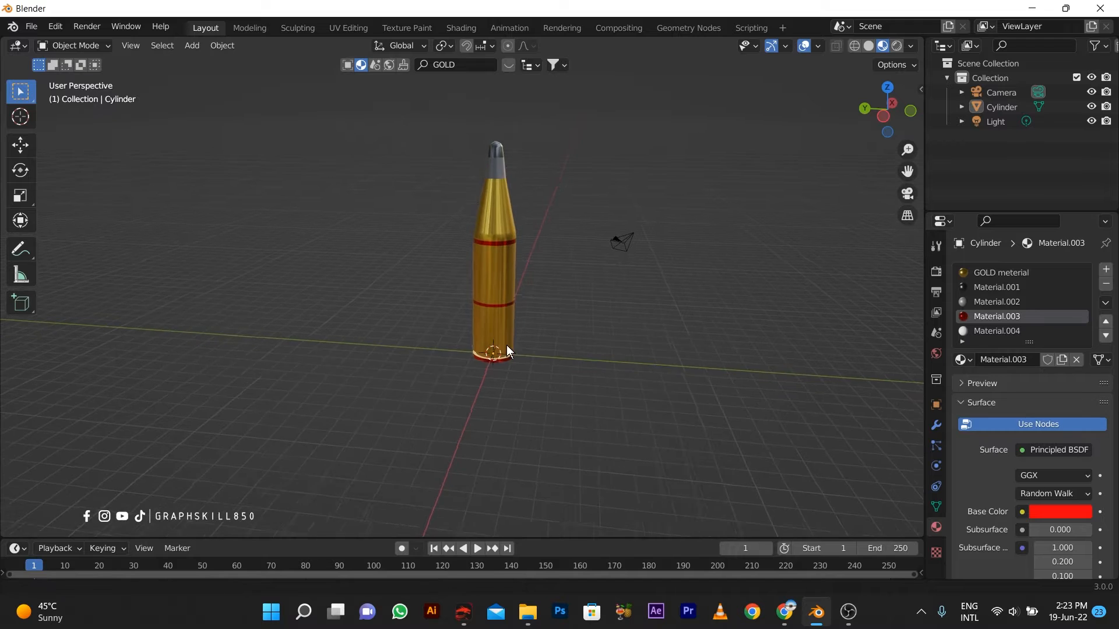
scroll(560, 360, "up", 5)
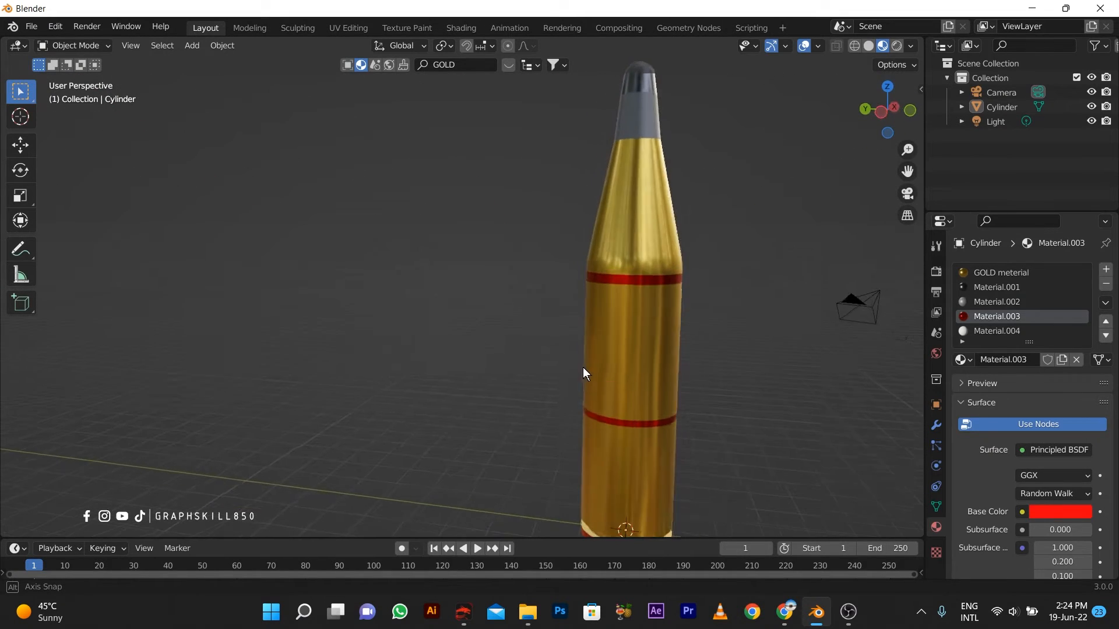
scroll(583, 337, "down", 3)
middle_click_drag(565, 335, 399, 324)
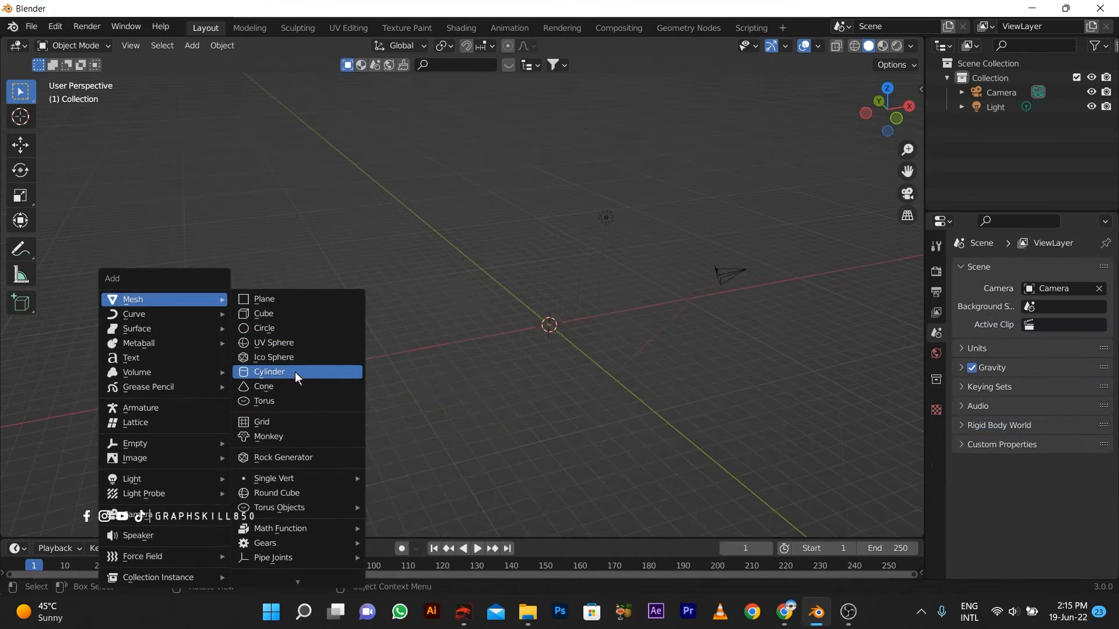
Step: Add a cylinder mesh at the centre of the empty scene
left_click(297, 372)
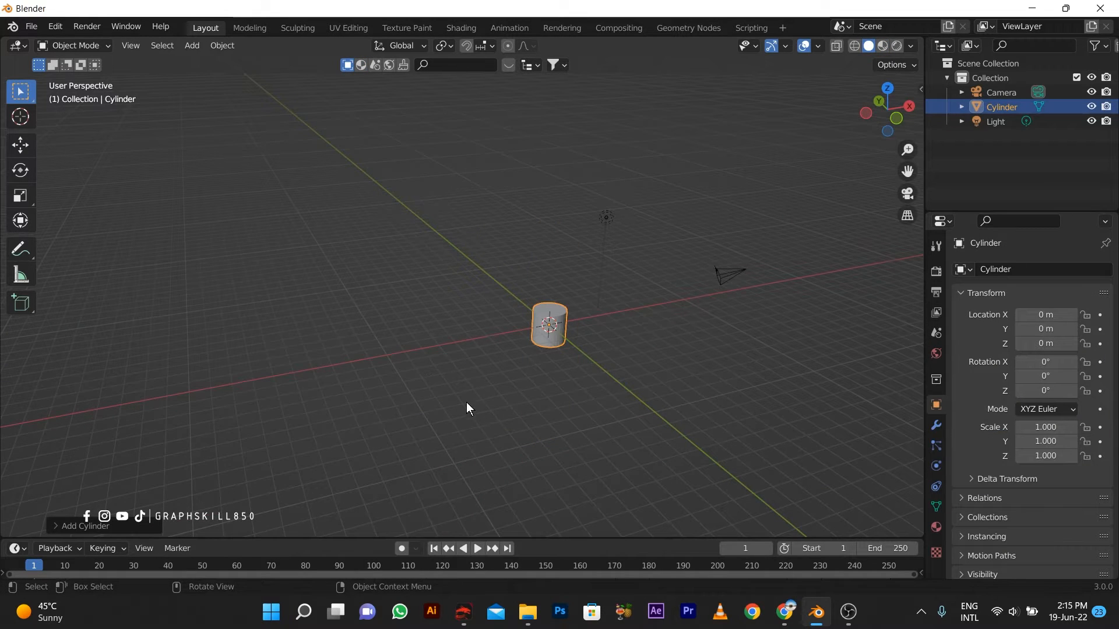
scroll(562, 373, "up", 2)
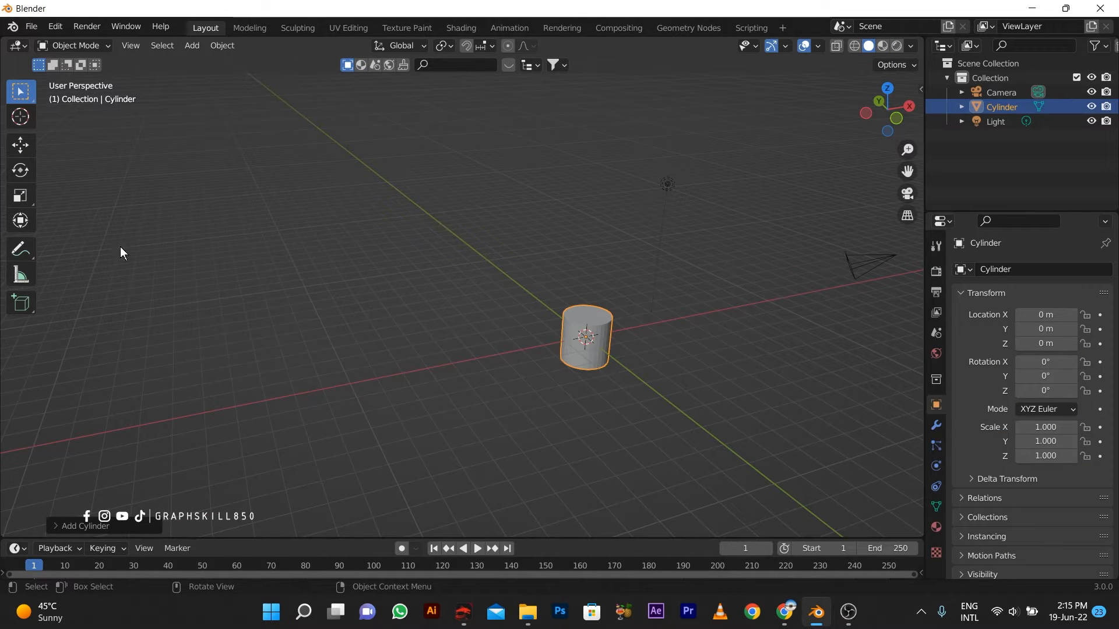
Step: Preview the scene in Wireframe and Rendered viewport shading and return to Solid
key("a")
key("z")
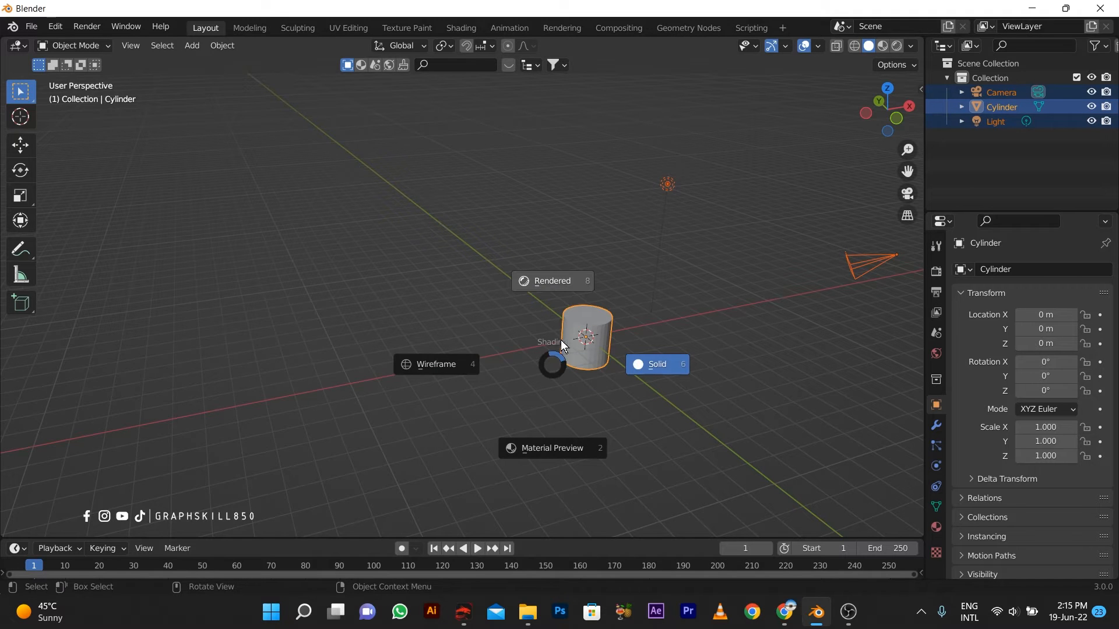
left_click(404, 347)
key("z")
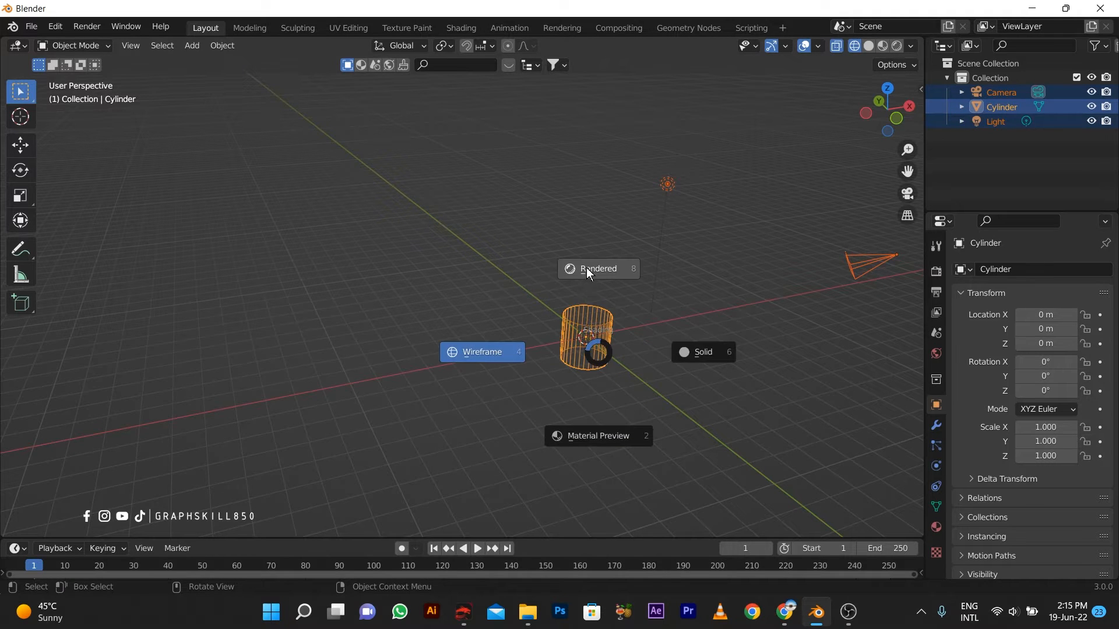
left_click(586, 267)
key("alt+a")
key("z")
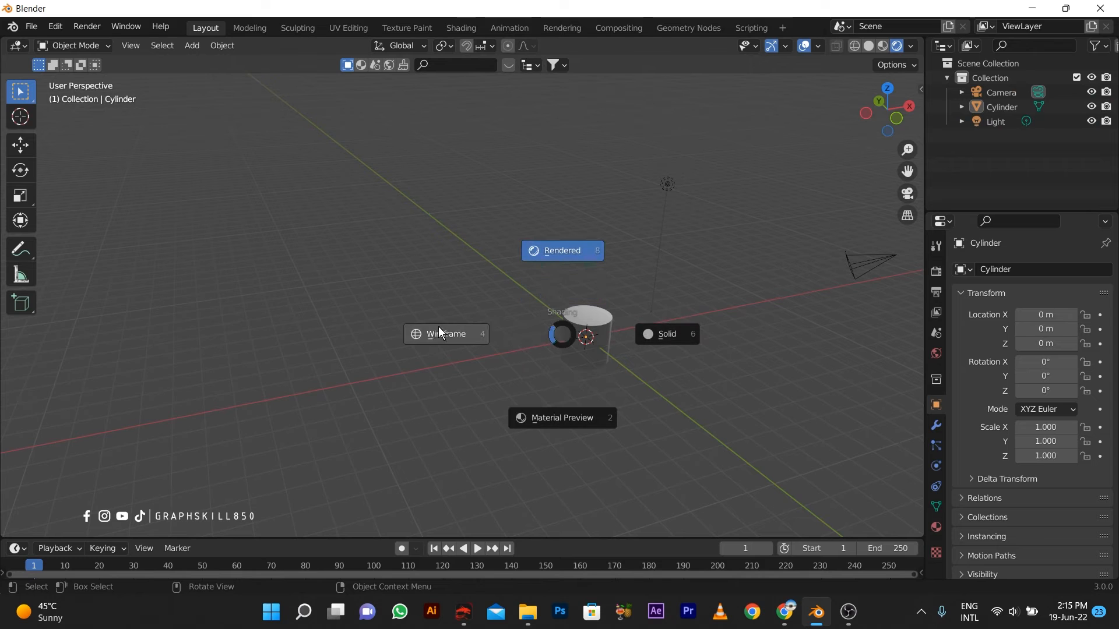
left_click(652, 345)
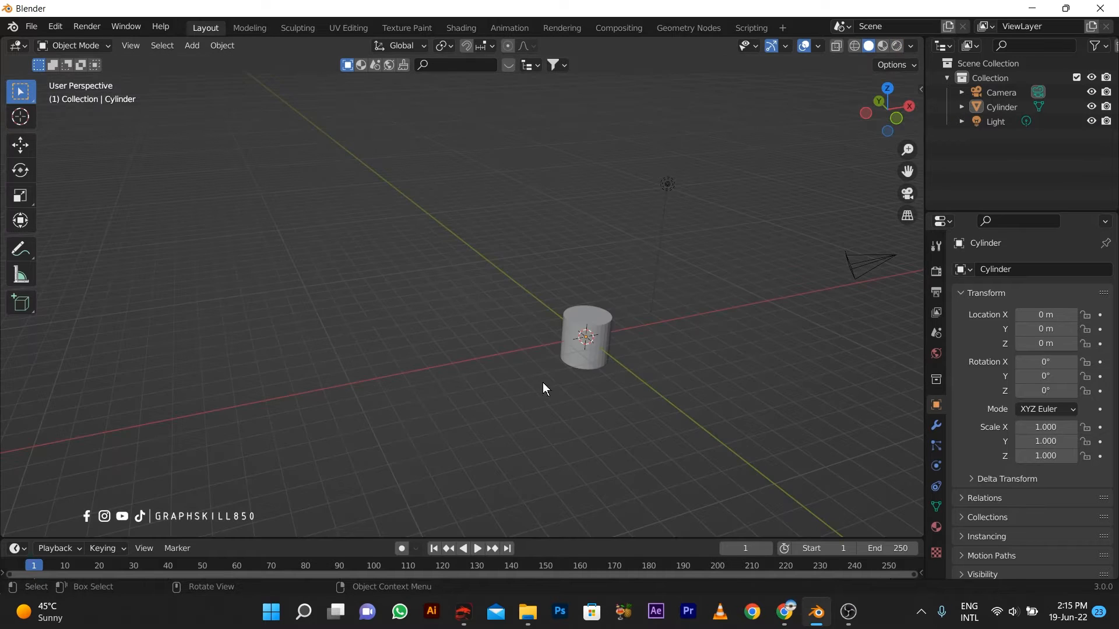
scroll(607, 358, "up", 3)
middle_click_drag(607, 358, 459, 297, "shift")
key("z")
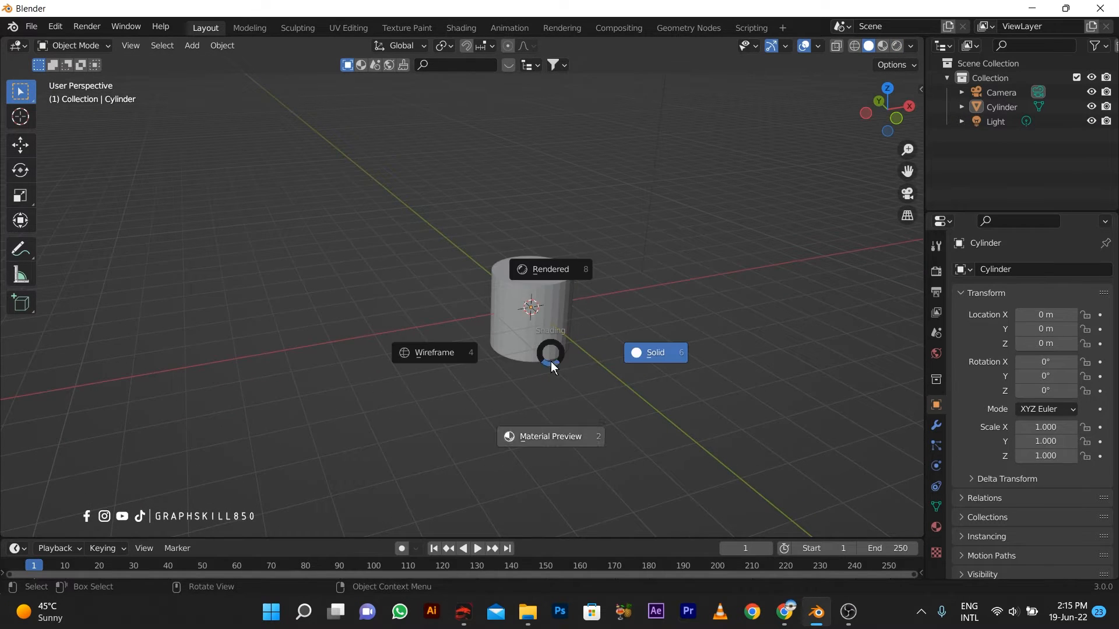
left_click(222, 278)
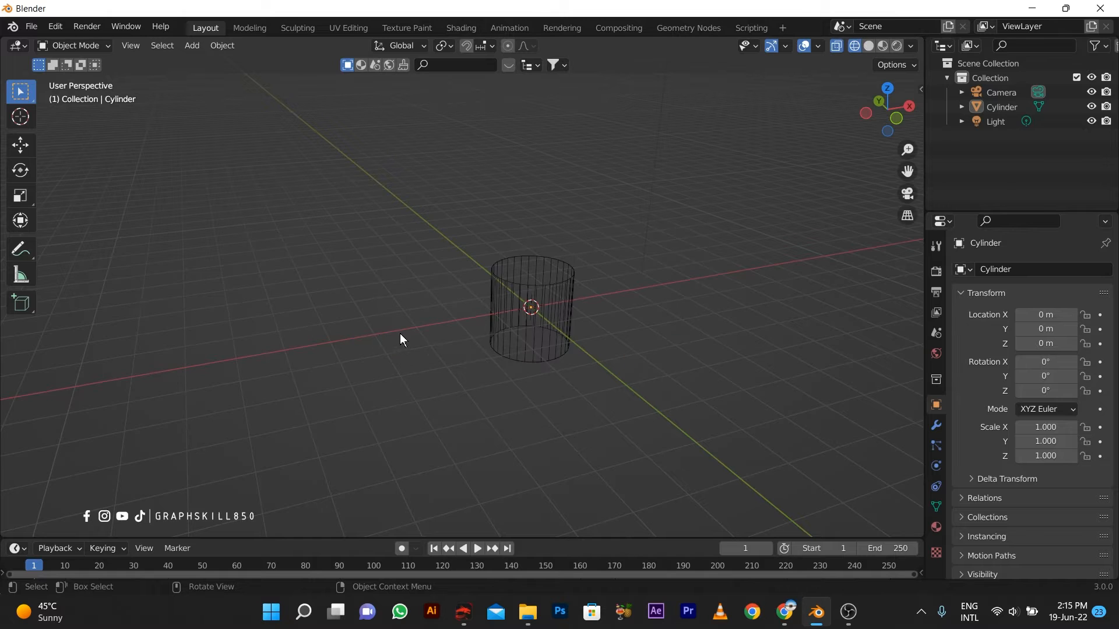
left_click(512, 299)
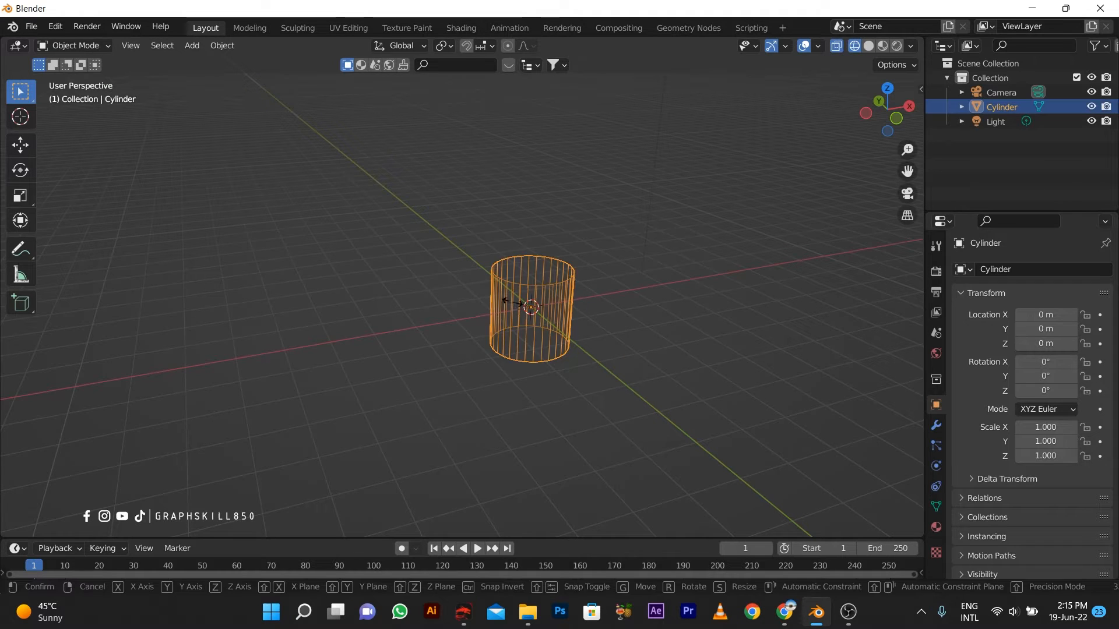
key("s")
key("Escape")
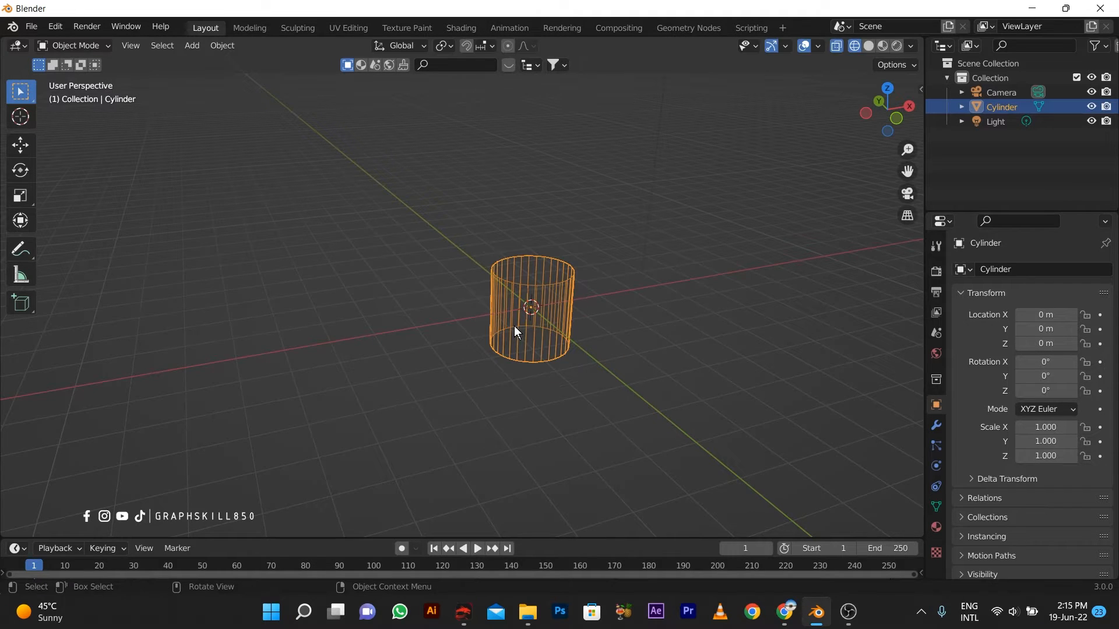
key("s")
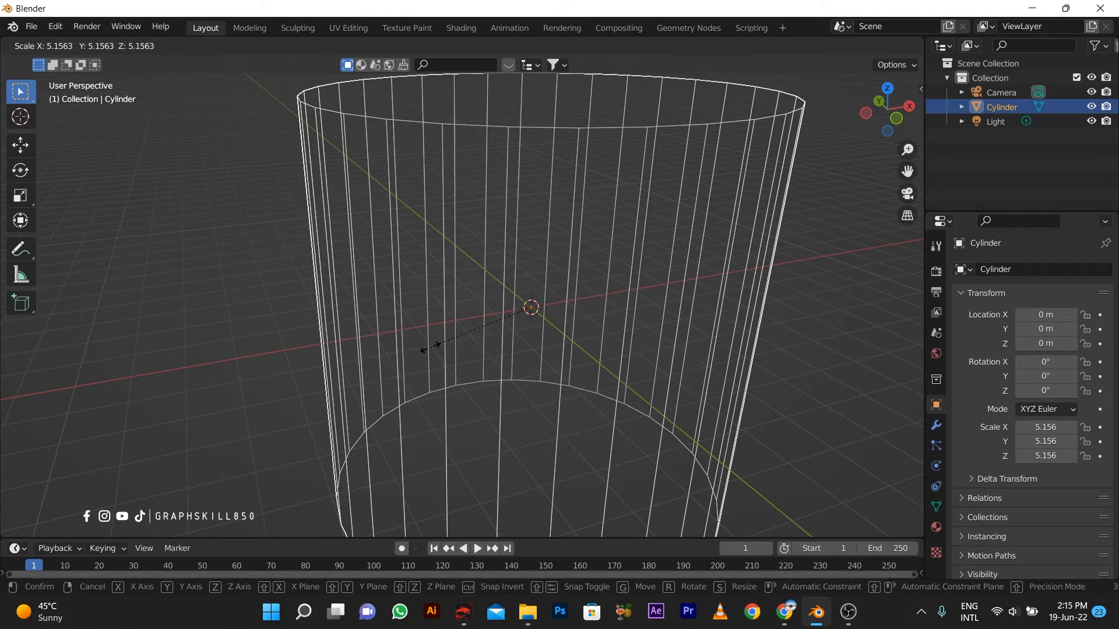
key("Escape")
left_click(392, 340)
left_click(868, 45)
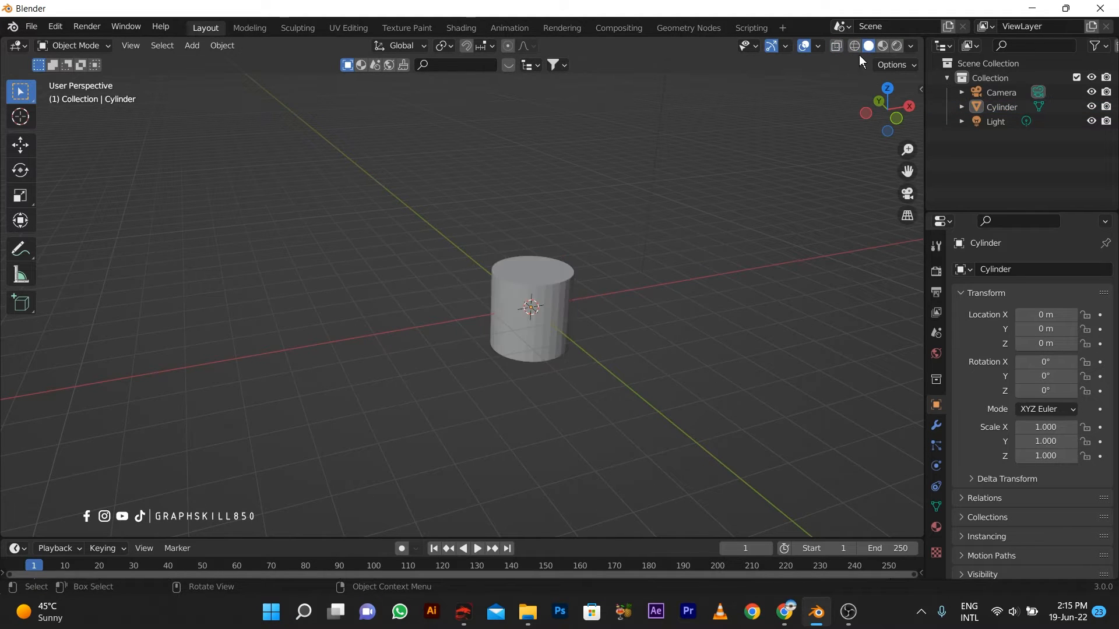
Step: Flatten the cylinder into a thin disc by scaling it along global Z to about 0.096
scroll(600, 321, "up", 3)
left_click(599, 286)
key("s")
key("z")
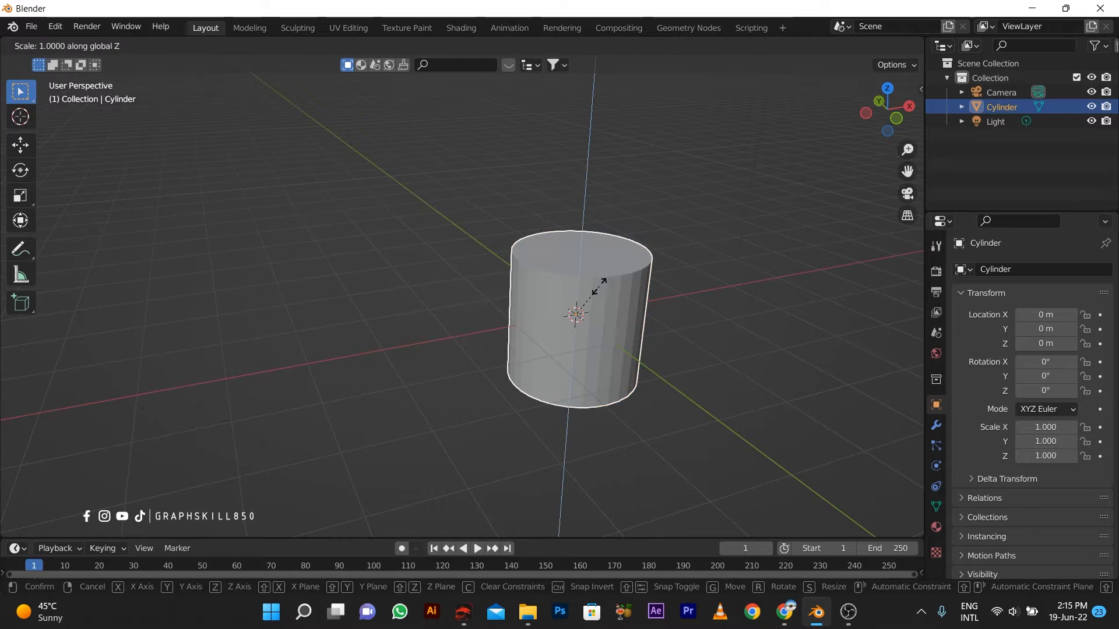
left_click(576, 314)
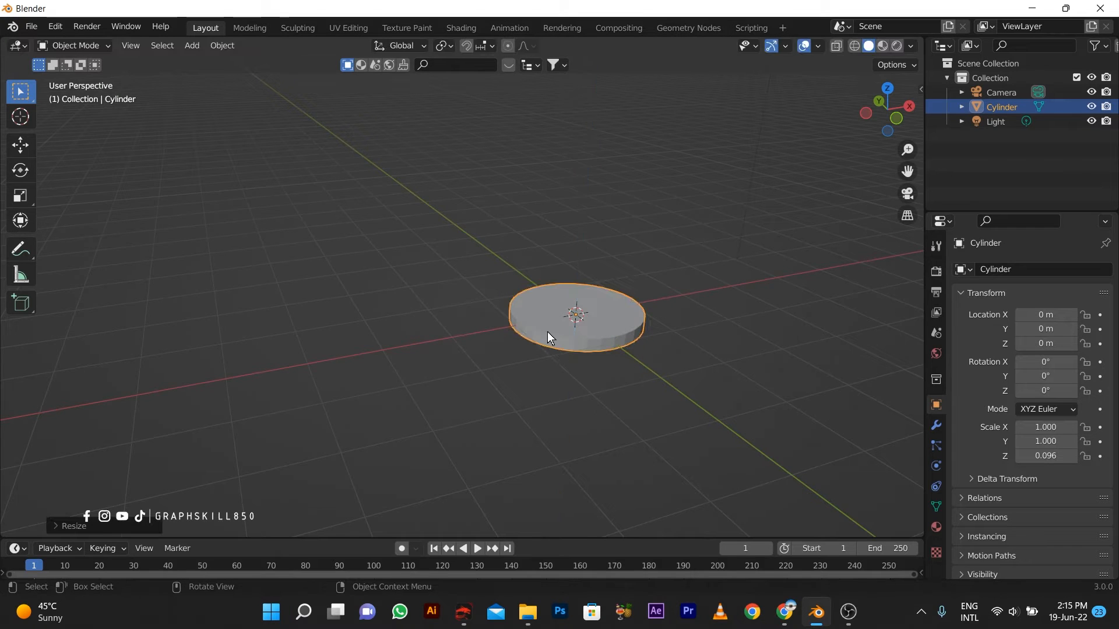
Step: In Edit Mode, inset the disc's top face by about 0.12 m and extrude the inner face up about 0.06 m
middle_click_drag(553, 338, 484, 324)
key("Tab")
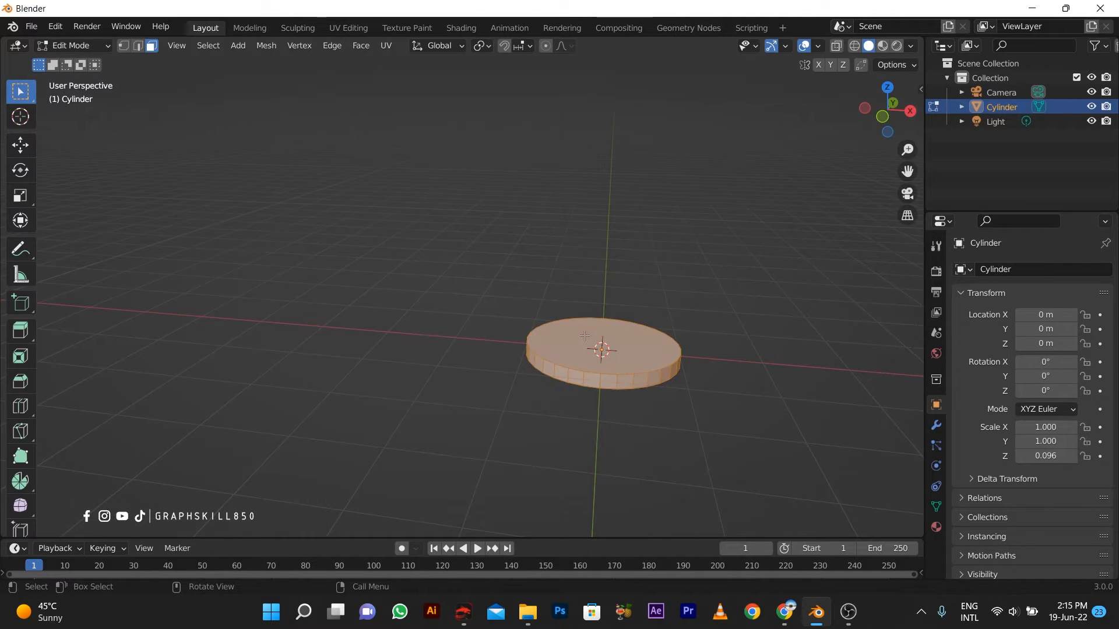
left_click(586, 338)
middle_click_drag(586, 338, 576, 351)
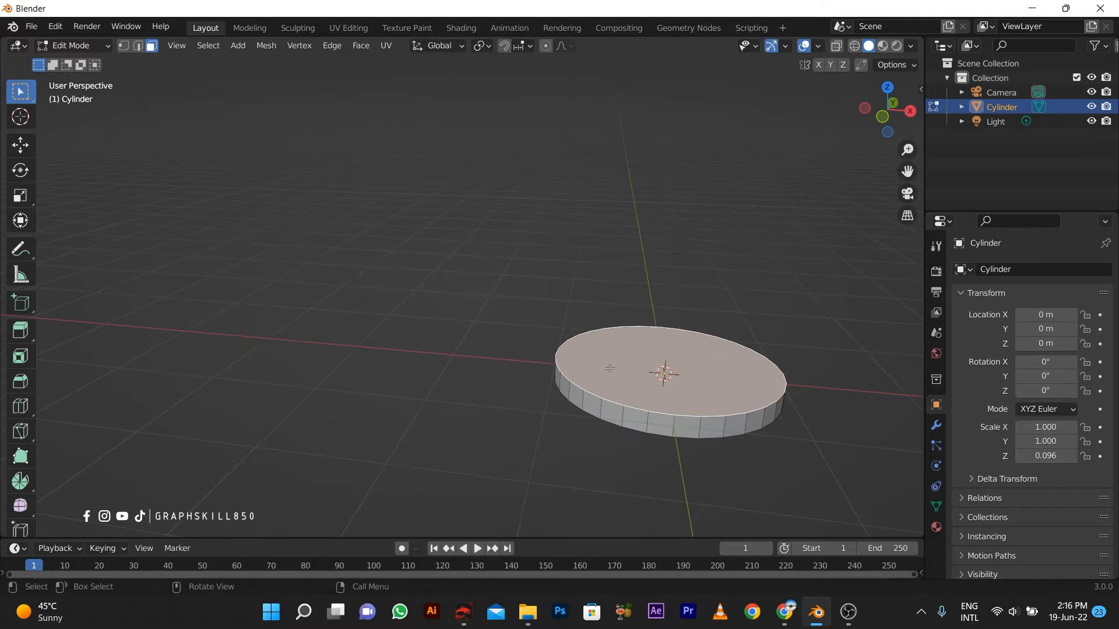
key("i")
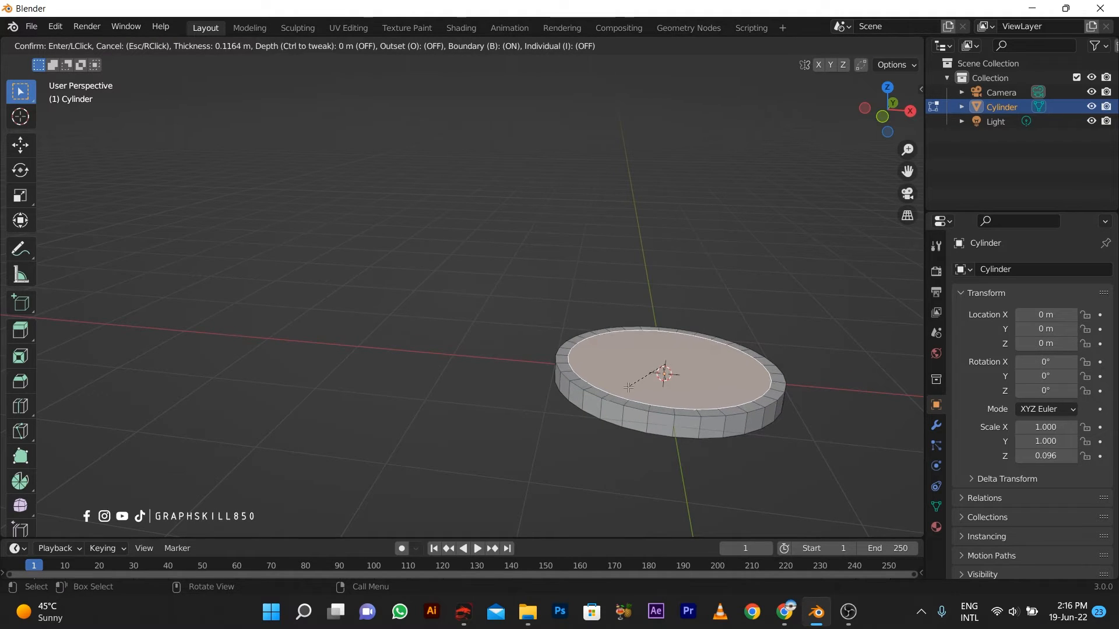
left_click(628, 388)
key("e")
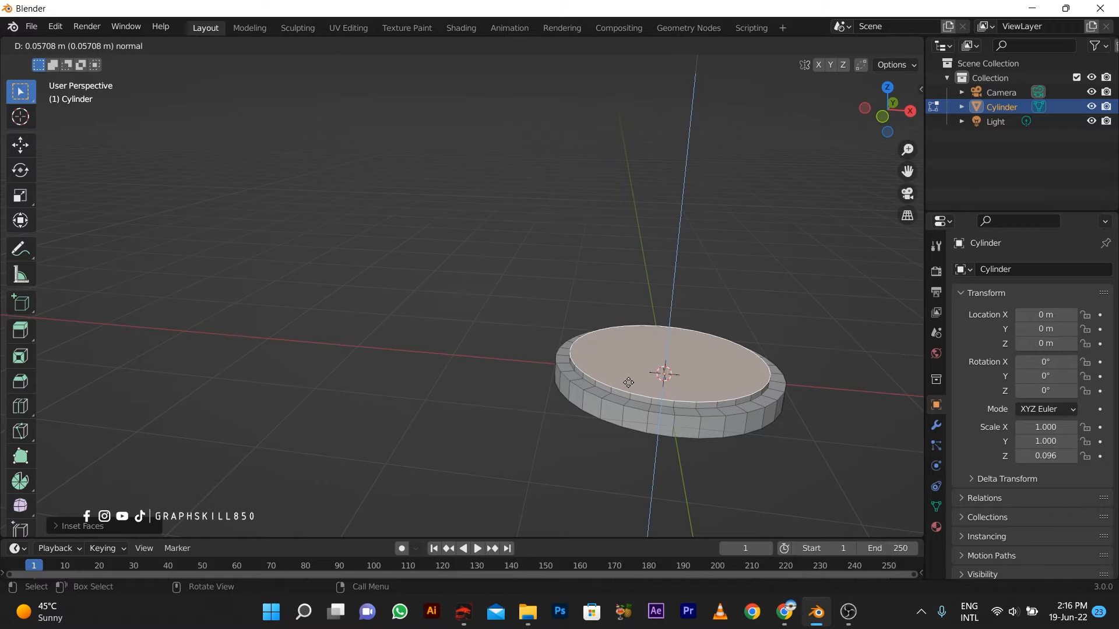
left_click(628, 381)
Step: In front view, extrude the raised top face upward again by a little over 0.05 m
key("KP_1")
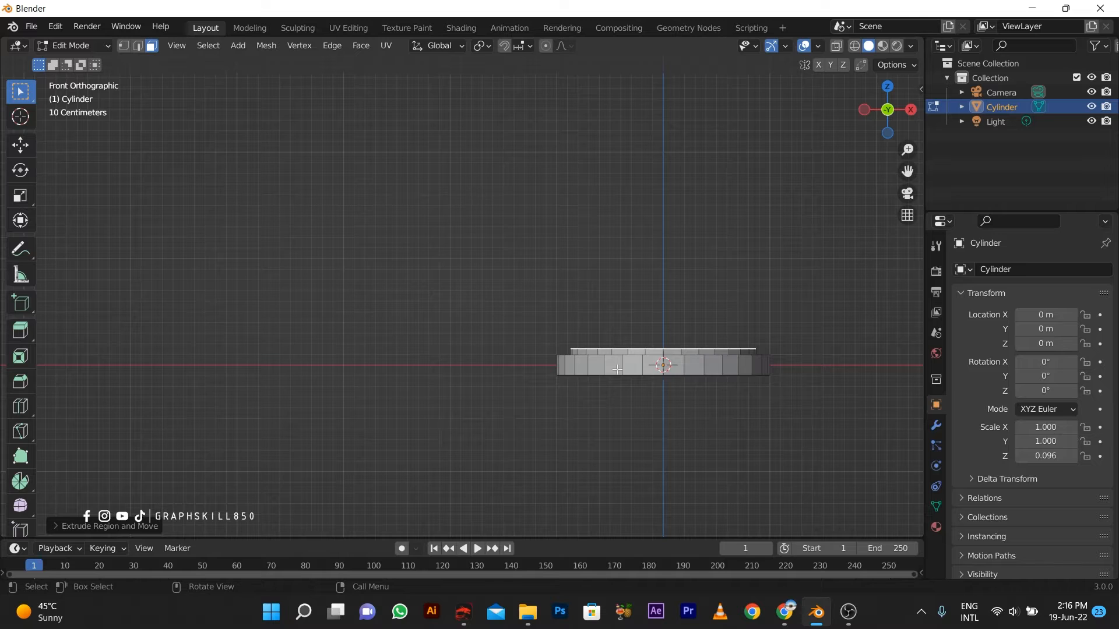
key("e")
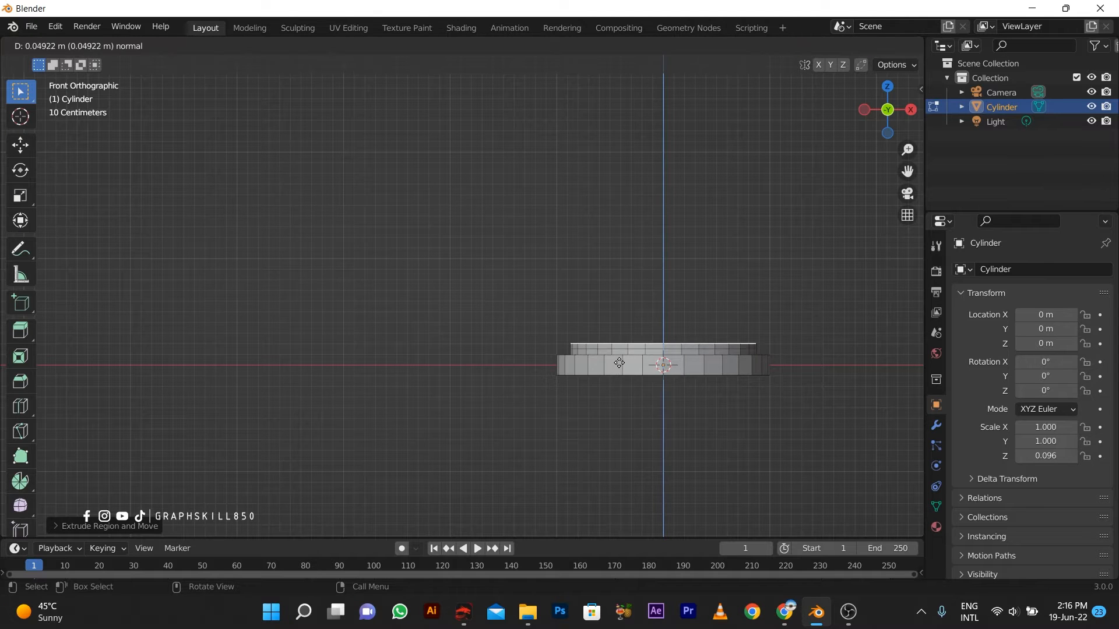
left_click(619, 363)
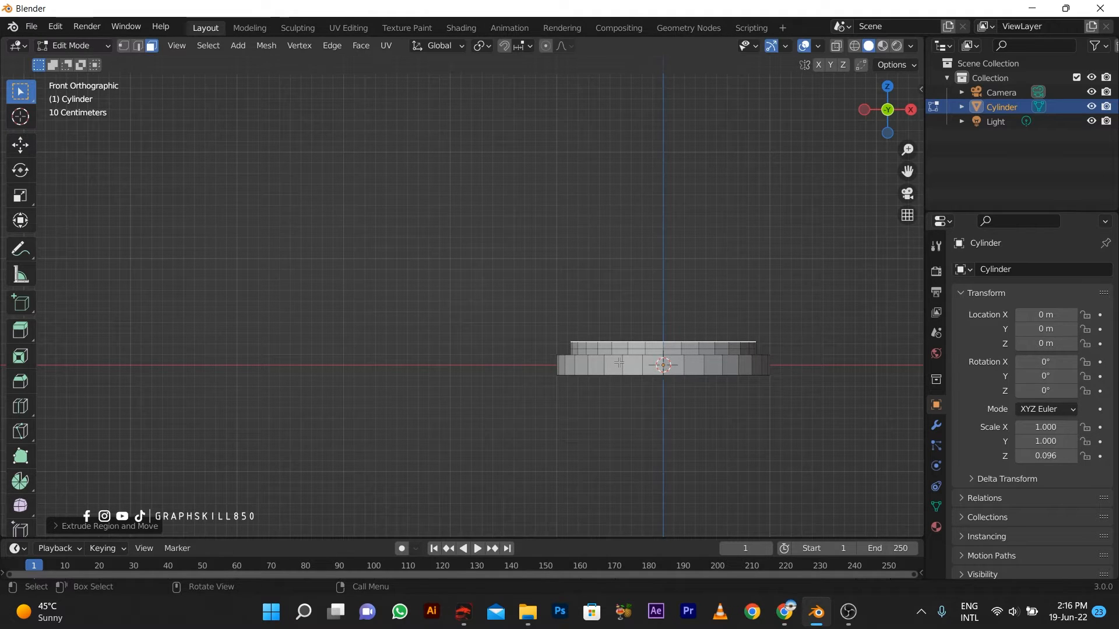
Step: Scale the top face by about 1.16 to match the base rim's width and move it slightly up along Z
key("s")
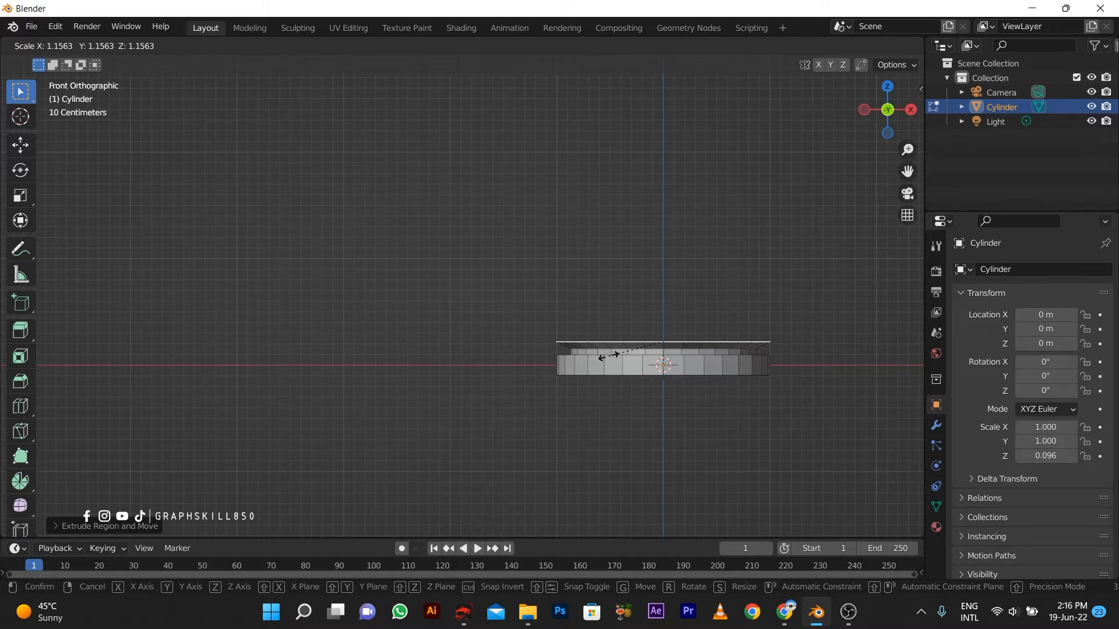
left_click(607, 356)
left_click(21, 145)
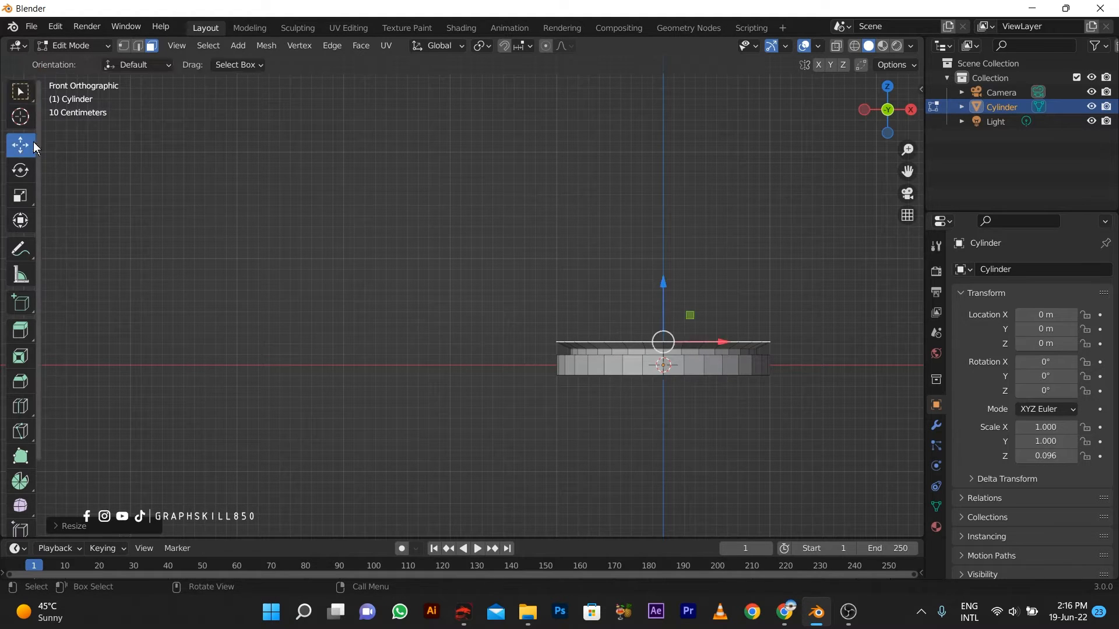
left_click_drag(665, 307, 665, 304)
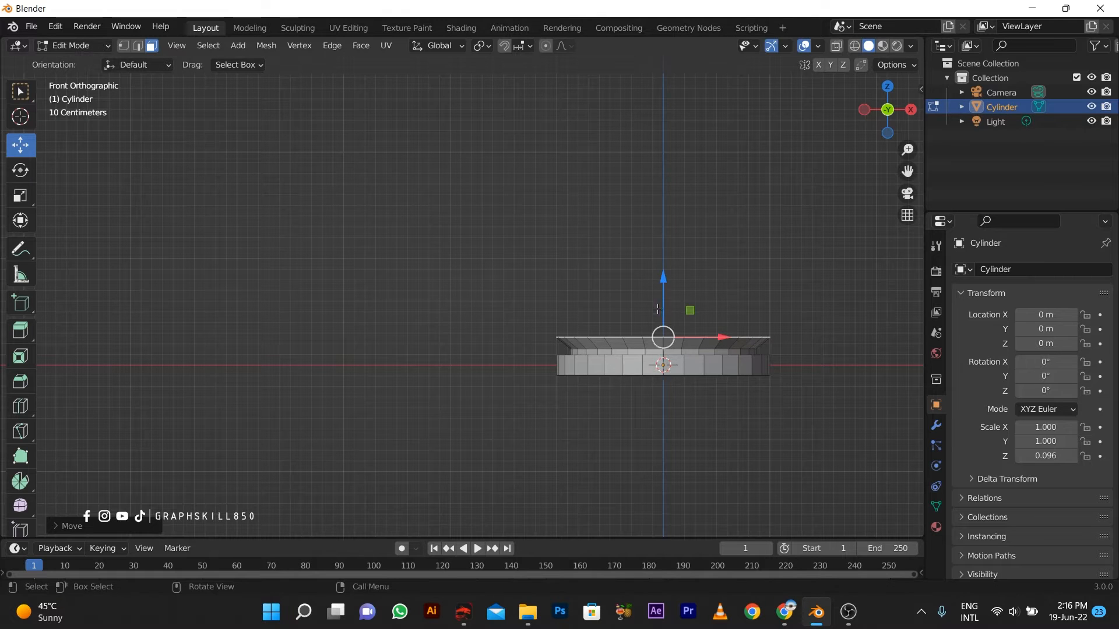
Step: Extrude the top face upward twice, by about 2.5 m and about 3.4 m, to form the bullet's casing body
key("e")
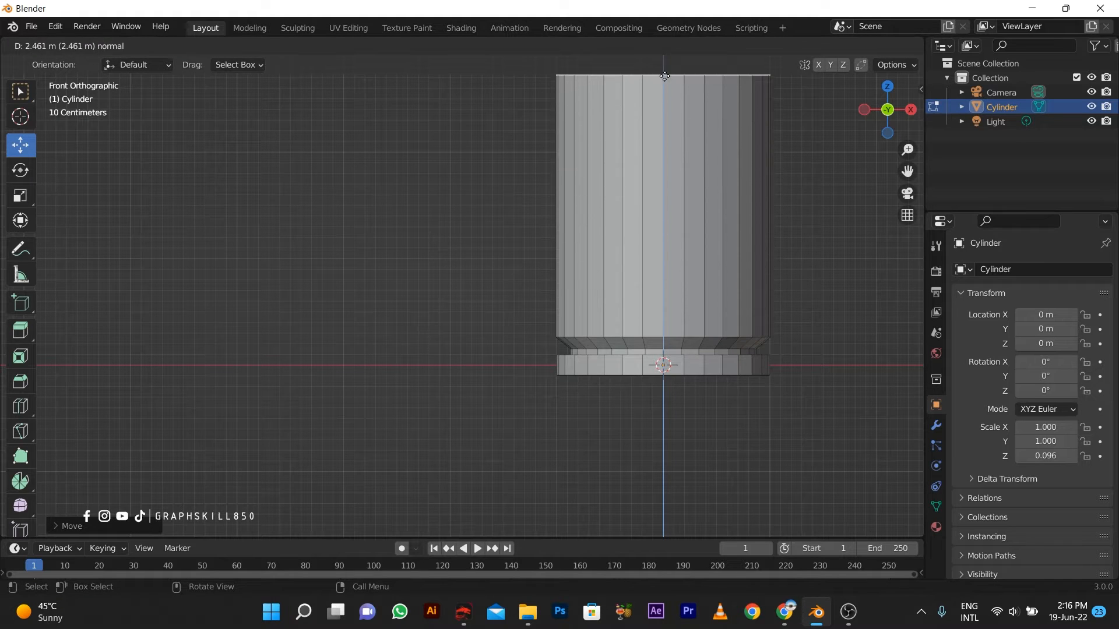
left_click(655, 76)
scroll(496, 215, "down", 6)
middle_click_drag(497, 214, 498, 343, "shift")
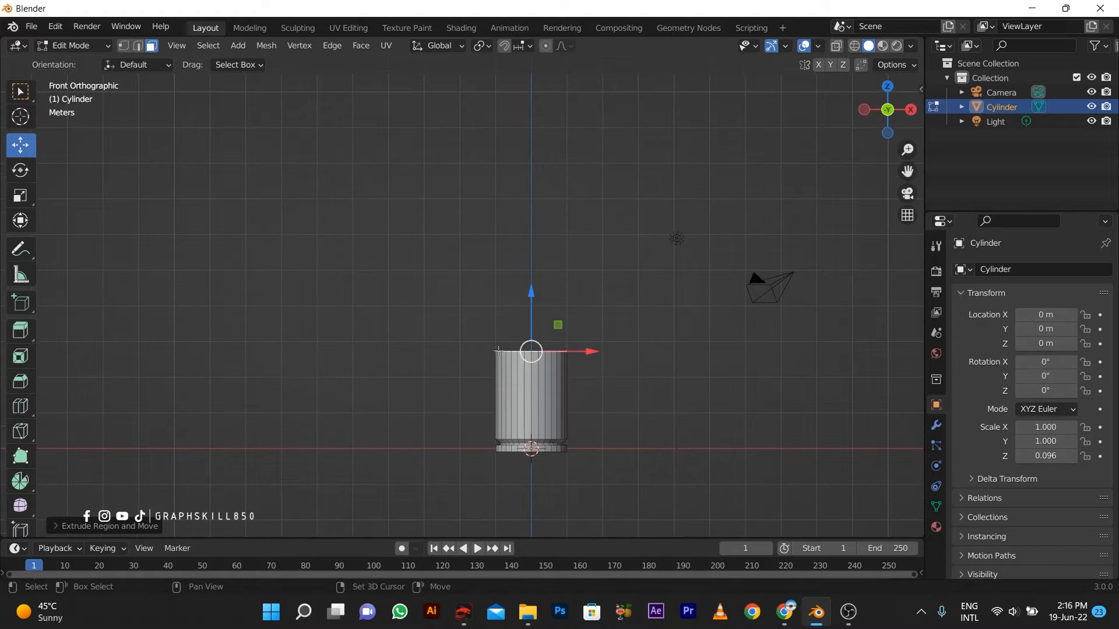
key("e")
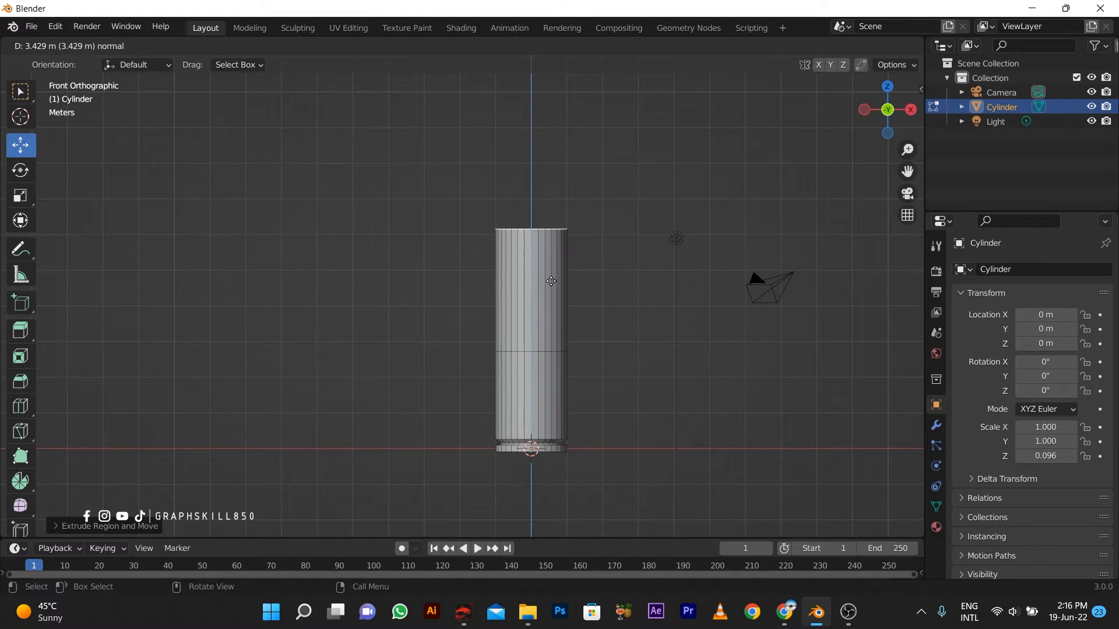
left_click(550, 284)
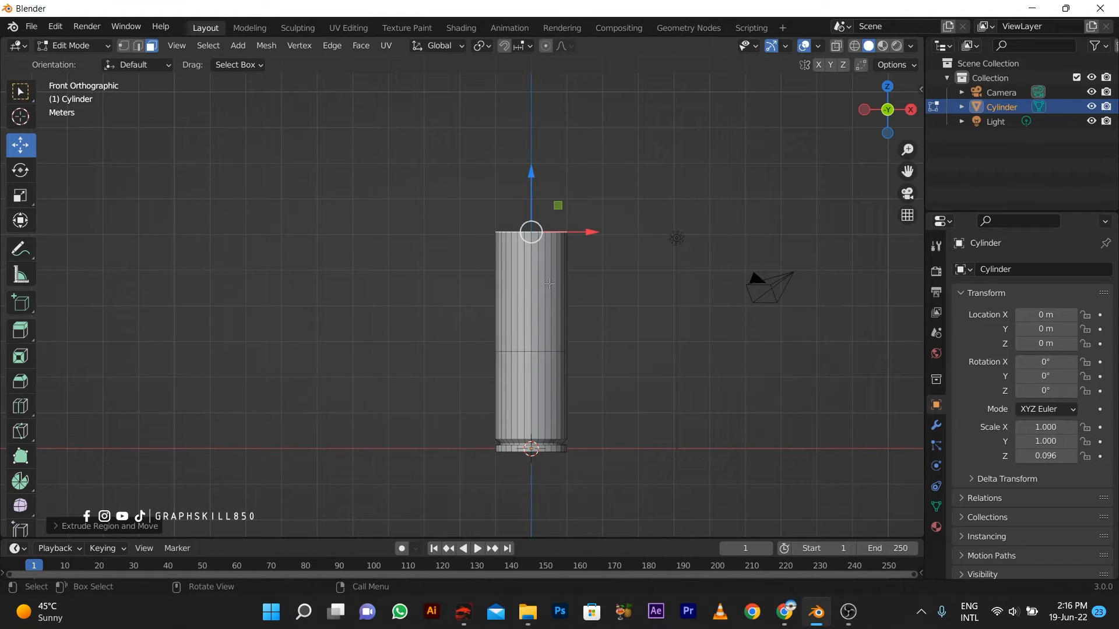
Step: Extrude the top face up about 3.2 m and scale it to about 0.29 to taper the upper section
key("e")
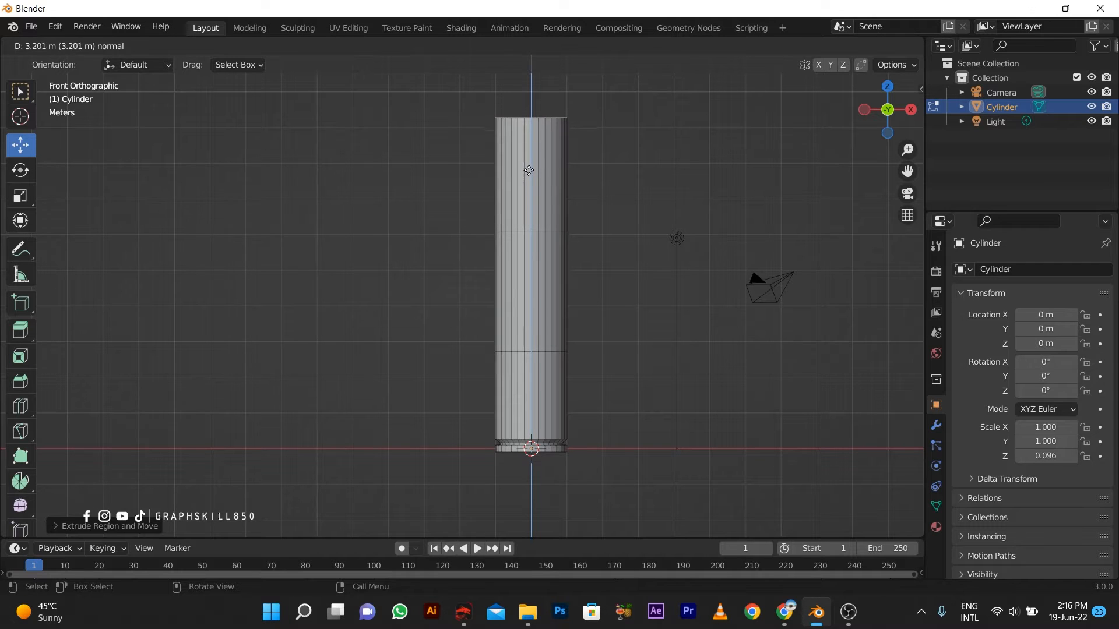
left_click(527, 168)
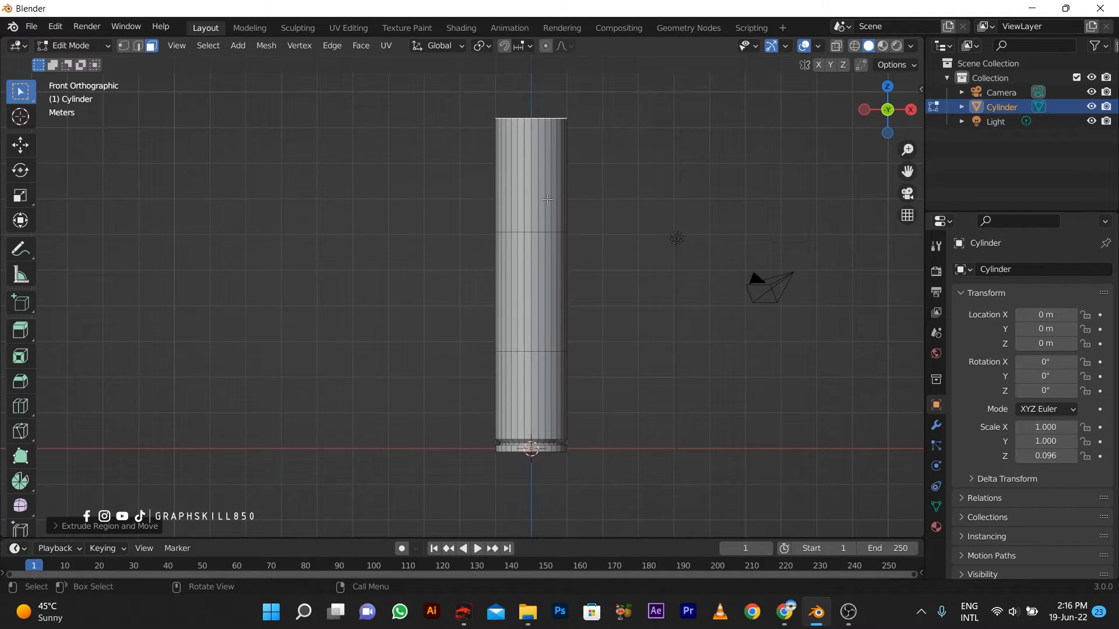
key("s")
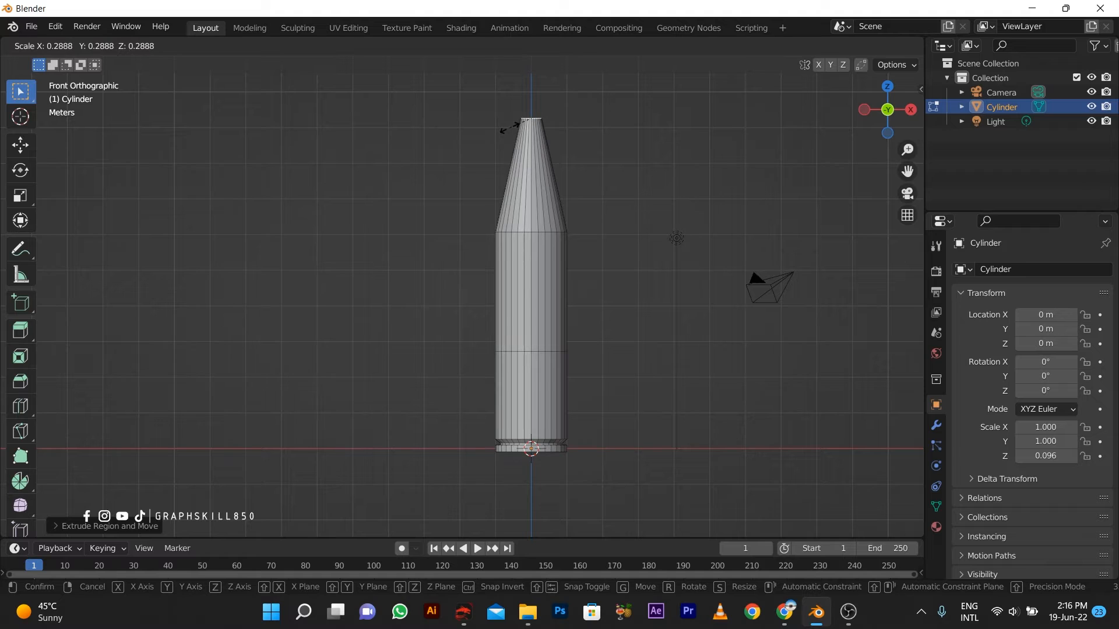
left_click(511, 131)
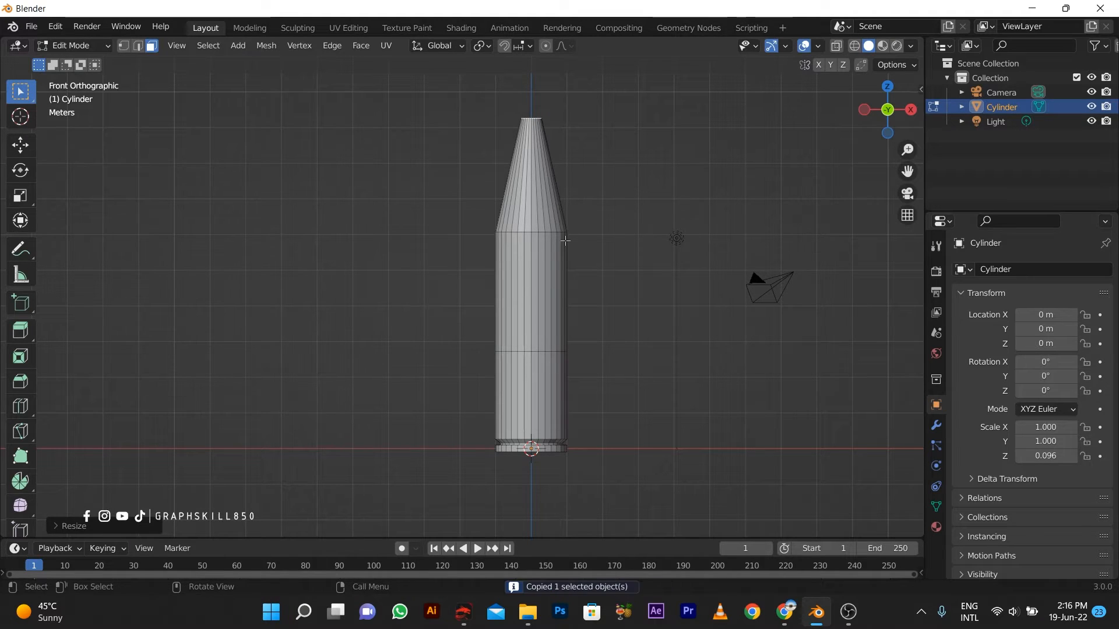
key("ctrl+b")
right_click(553, 261)
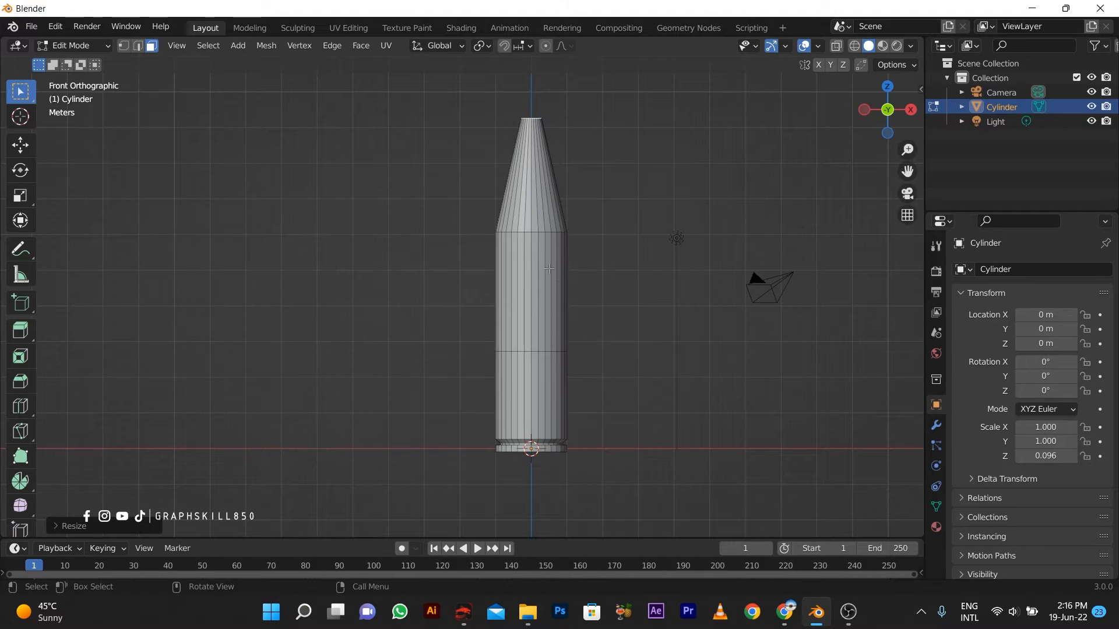
Step: Undo the last scaling of the top face and scale it down again to form the narrow tip
key("ctrl+z")
key("s")
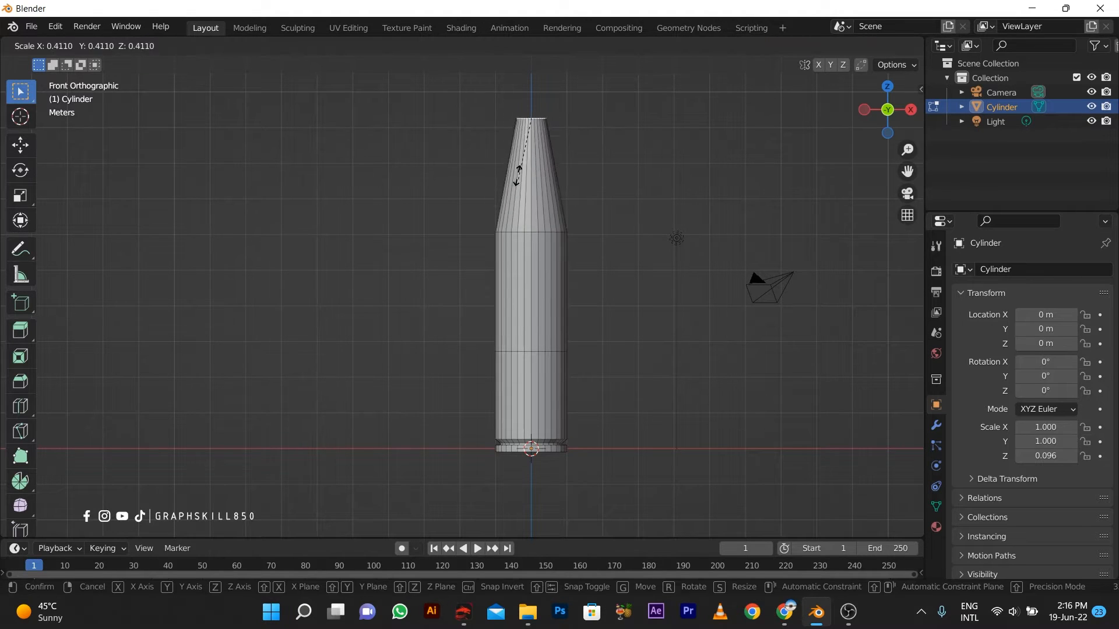
left_click(509, 152)
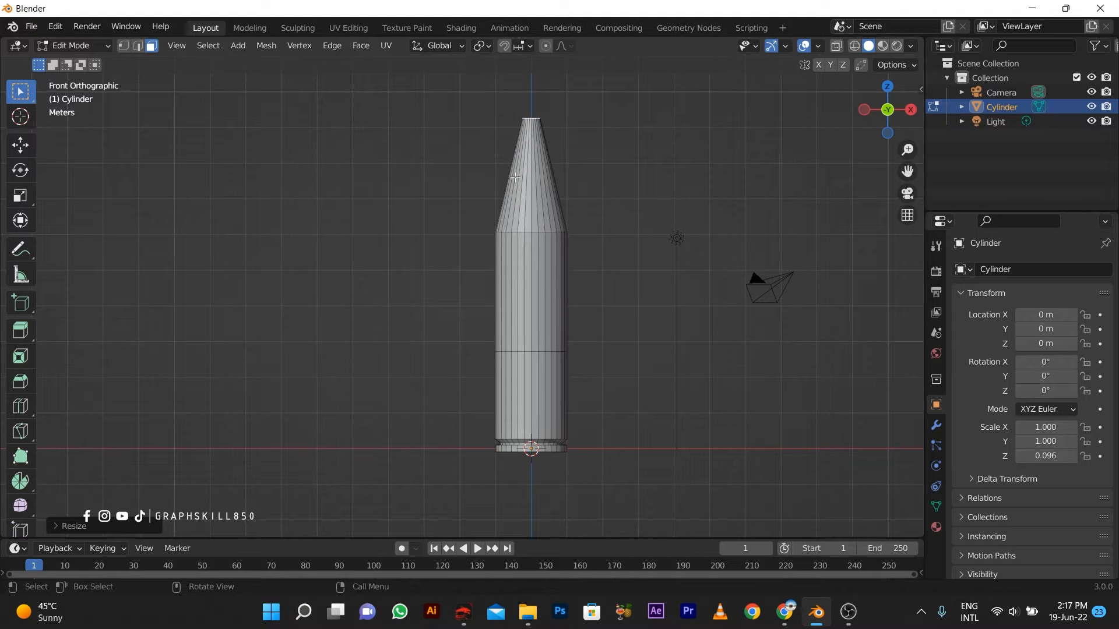
Step: Abandon the first bevel of the top face and apply the cylinder's scale in Object Mode
key("ctrl+b")
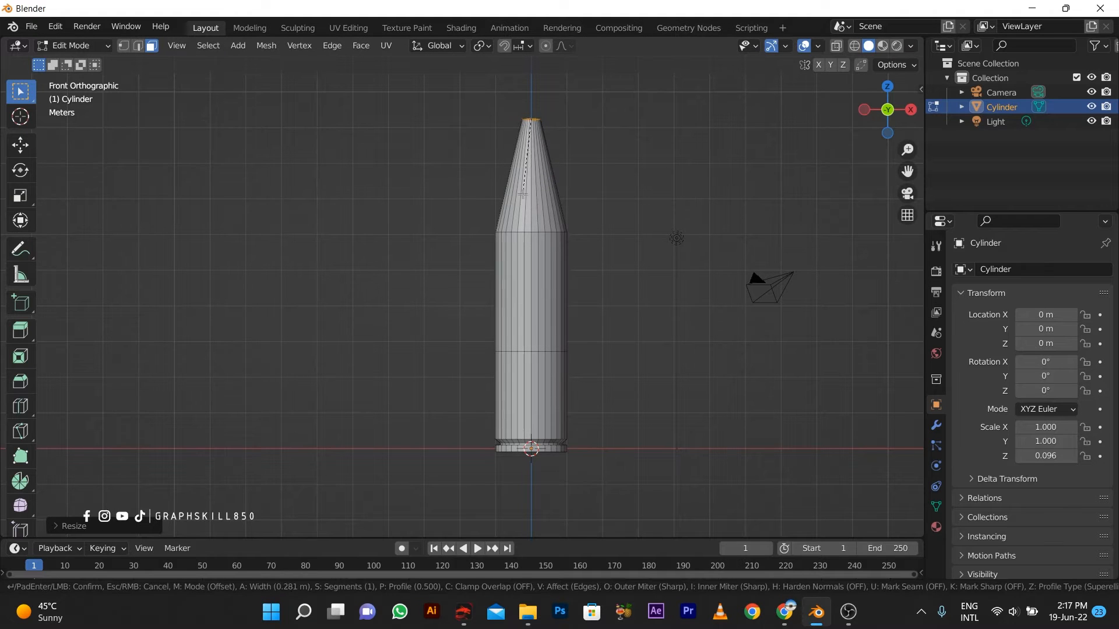
right_click(523, 194)
middle_click_drag(523, 194, 531, 223)
key("Tab")
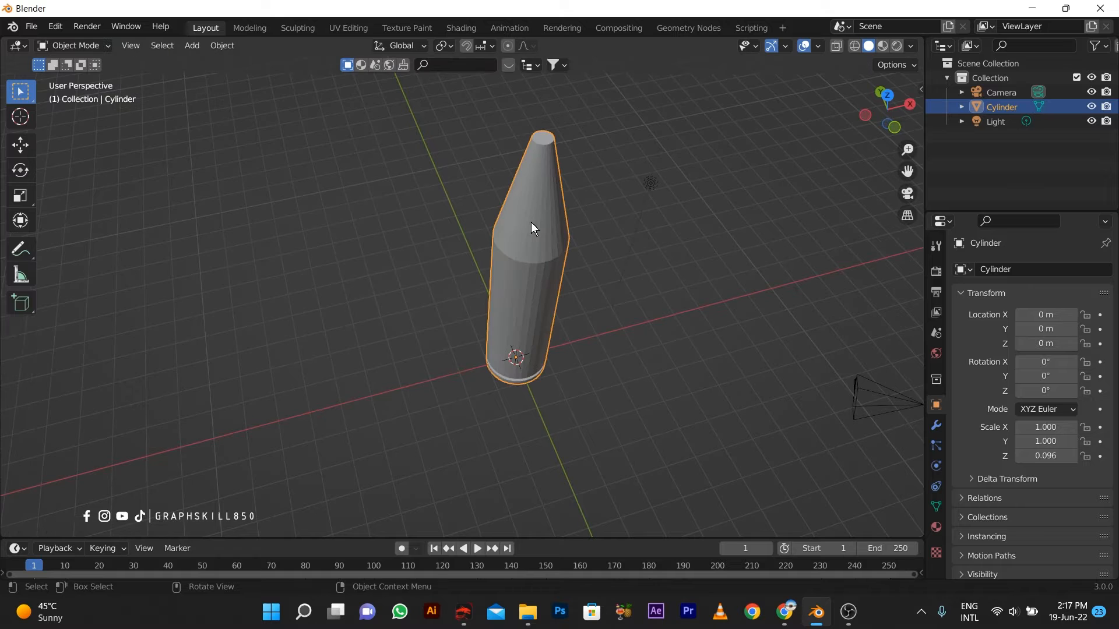
key("ctrl+a")
left_click(509, 253)
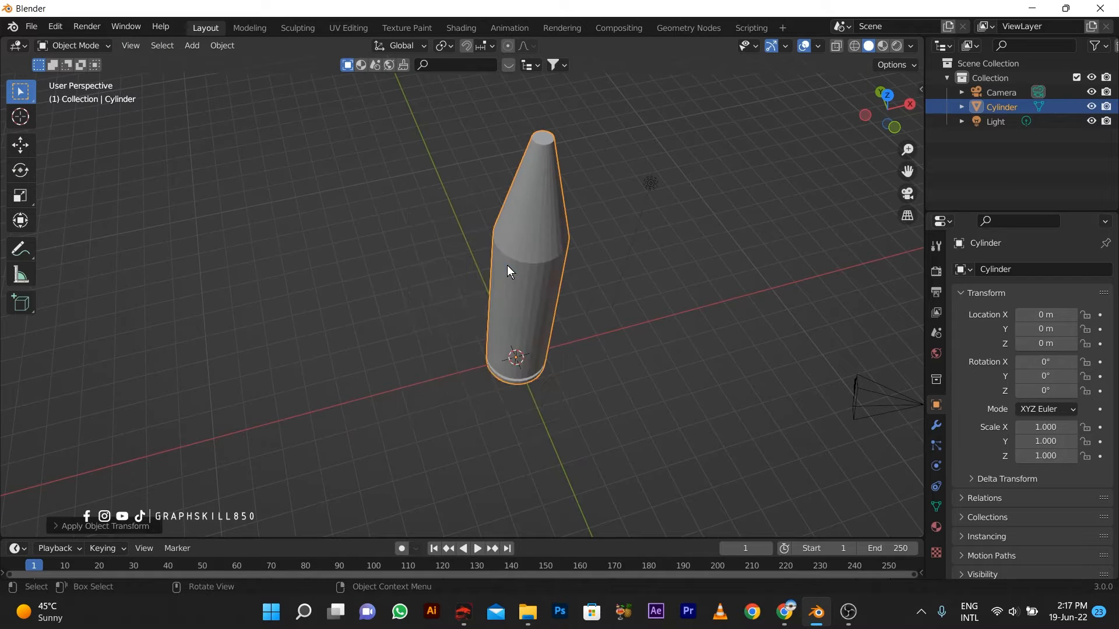
Step: Bevel the tip's top face in Edit Mode with 5 segments and a width of about 0.2 m
key("Tab")
key("ctrl+b")
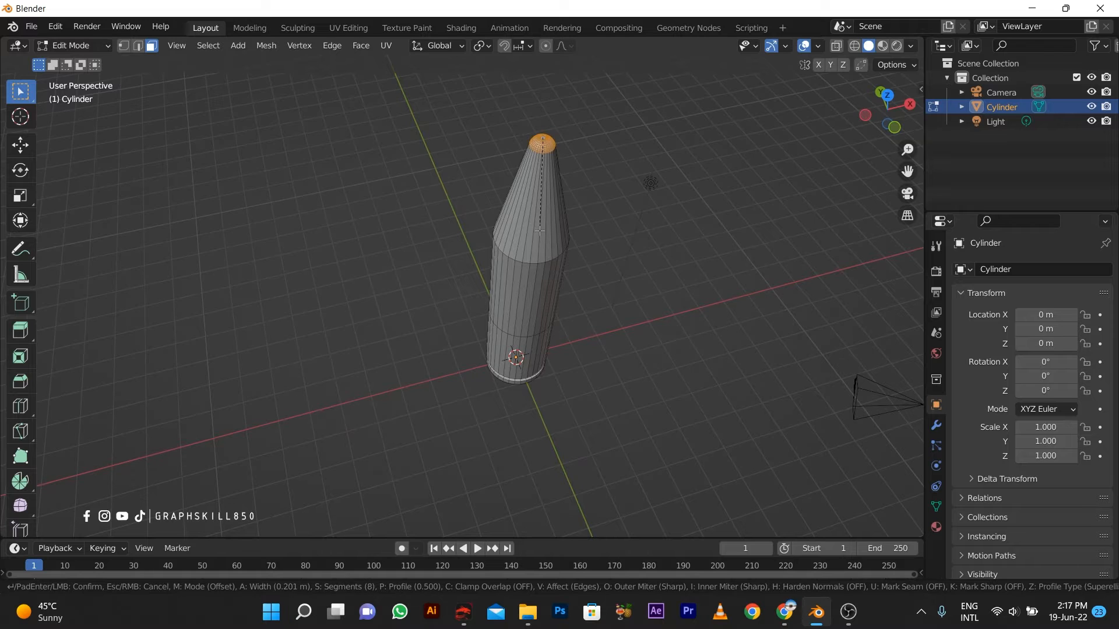
left_click(541, 232)
Step: Add one loop cut around the tapered section, slid slightly toward the tip
middle_click_drag(542, 233, 521, 186)
key("ctrl+r")
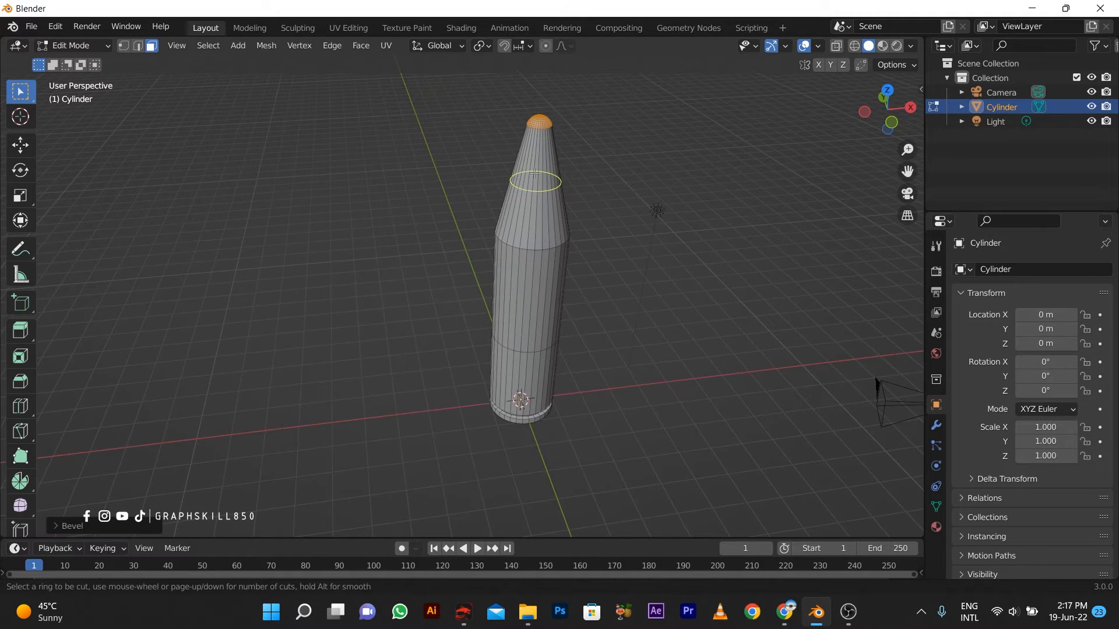
left_click(534, 174)
left_click(535, 156)
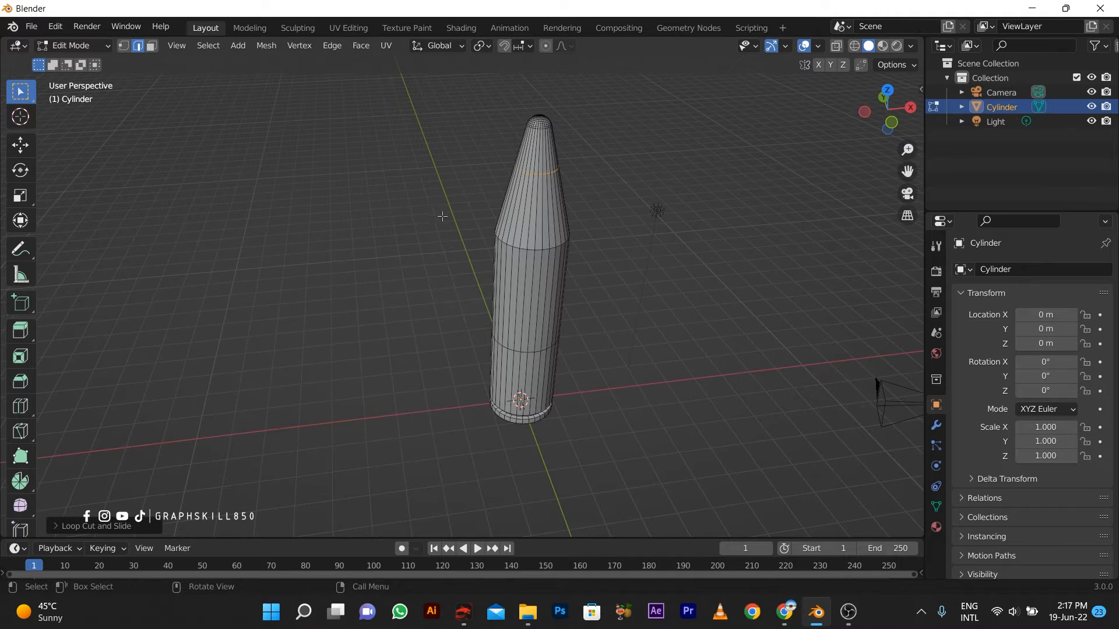
Step: Inset the bullet's bottom face twice, by about 0.36 m and about 0.18 m
middle_click_drag(442, 216, 609, 269)
scroll(627, 268, "up", 4)
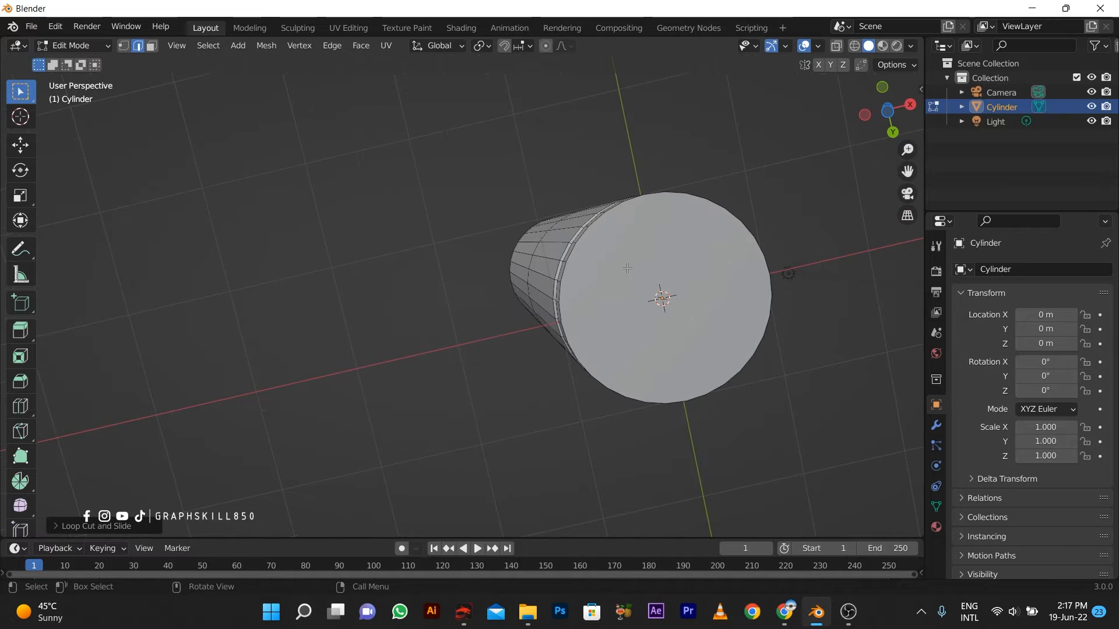
key("3")
left_click(664, 269)
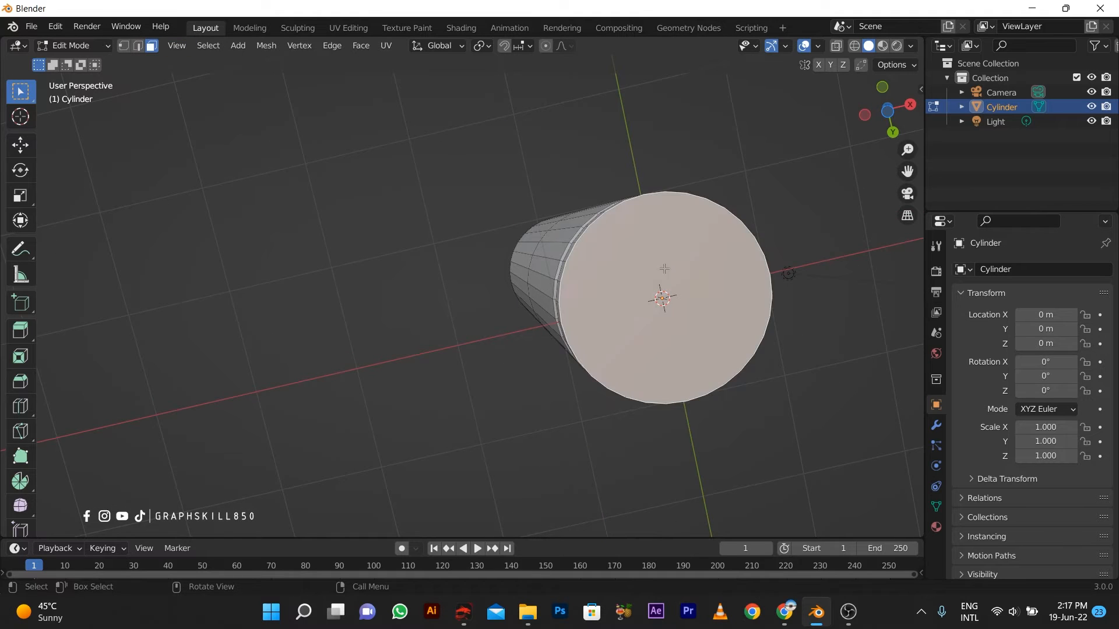
key("i")
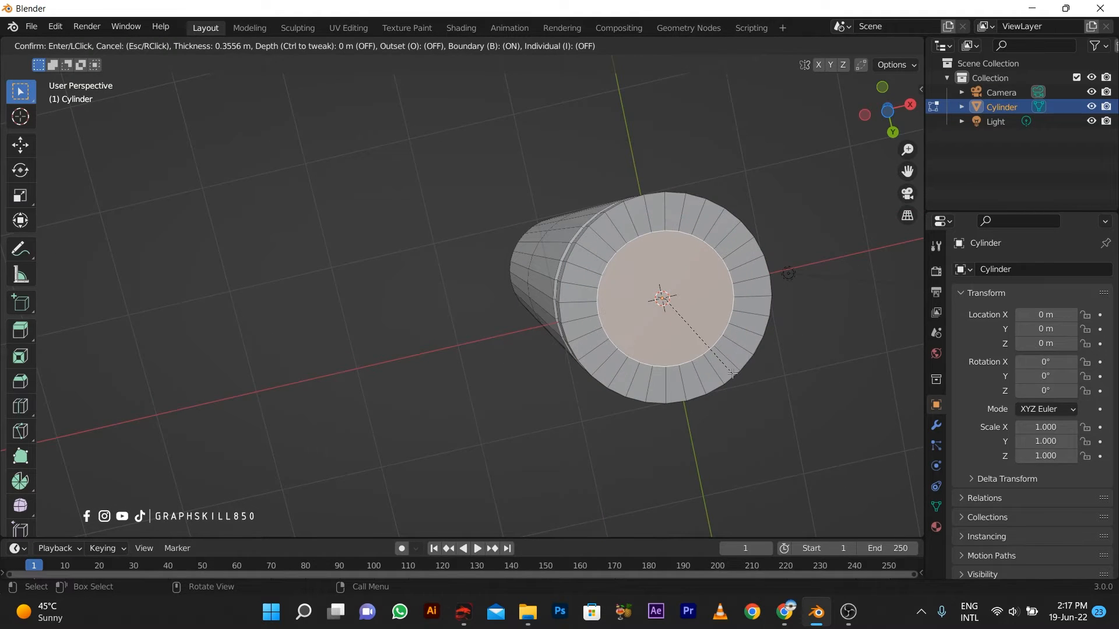
left_click(732, 374)
key("i")
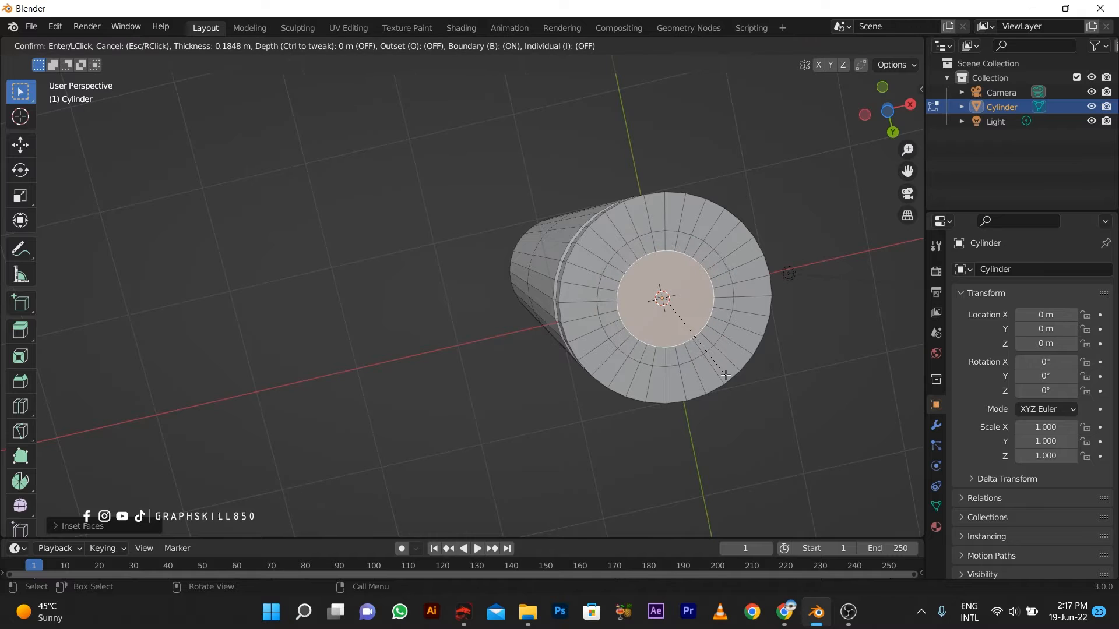
left_click(725, 376)
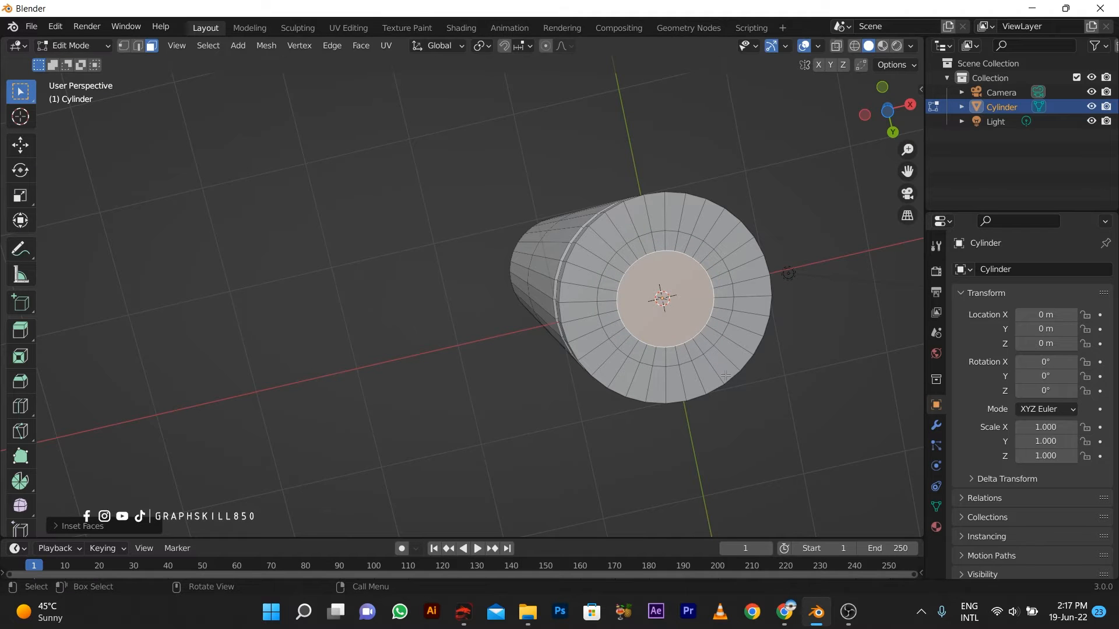
Step: Select the inner ring of faces on the base and extrude it along its normals about 0.13 m inward
left_click(608, 290)
left_click(619, 303, "alt")
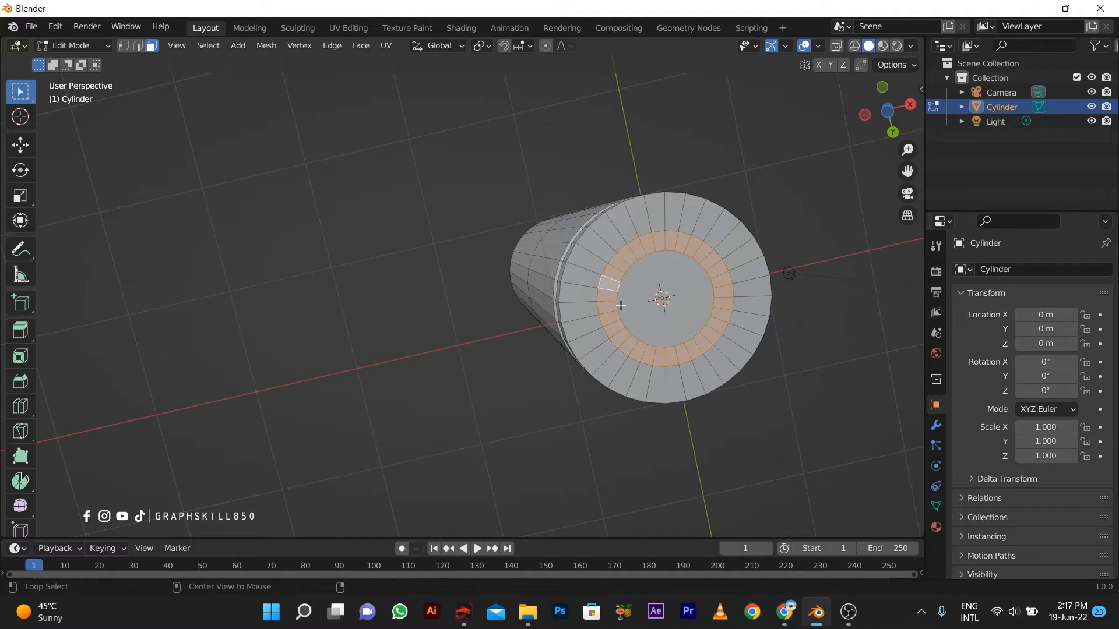
key("alt+e")
left_click(621, 305)
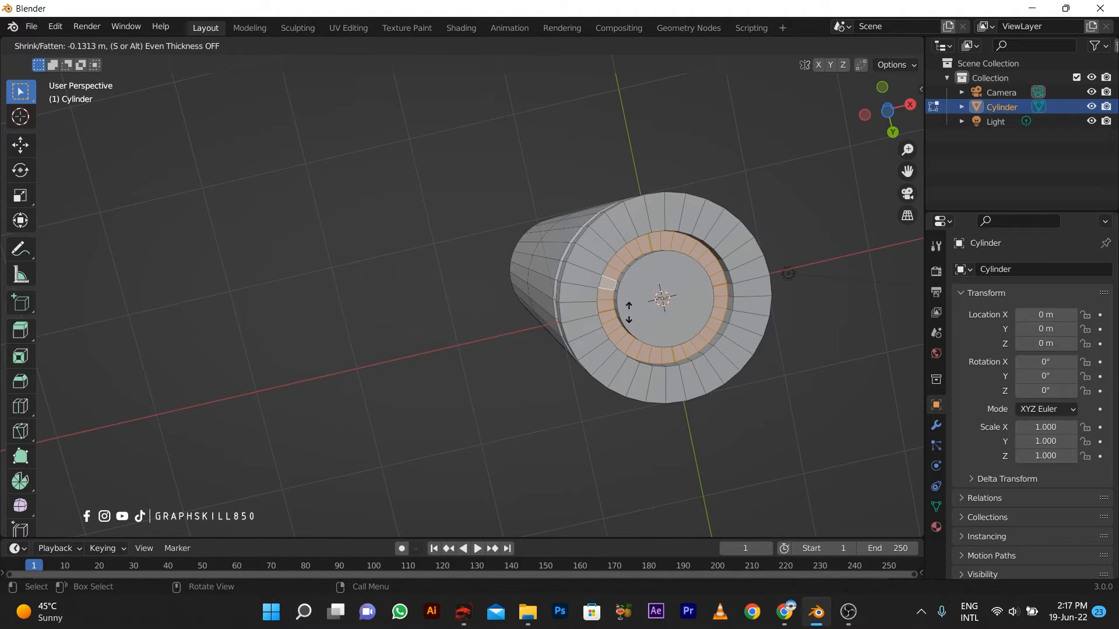
left_click(629, 313)
Step: Bevel the central disc of the base with 9 segments to round its rim
left_click(652, 308)
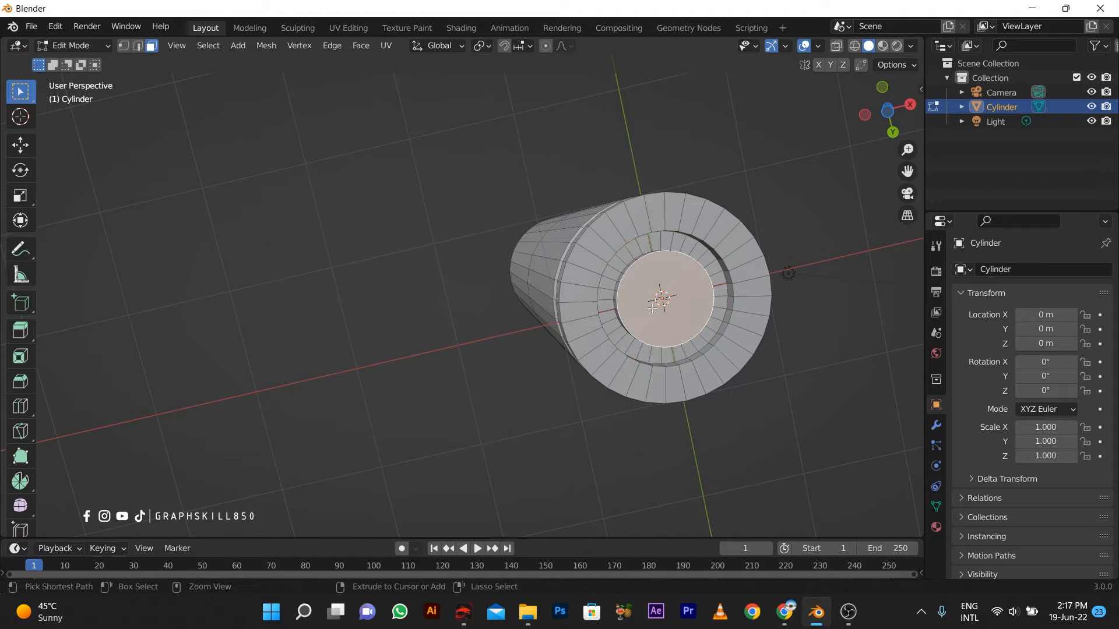
key("ctrl+b")
scroll(665, 328, "up", 8)
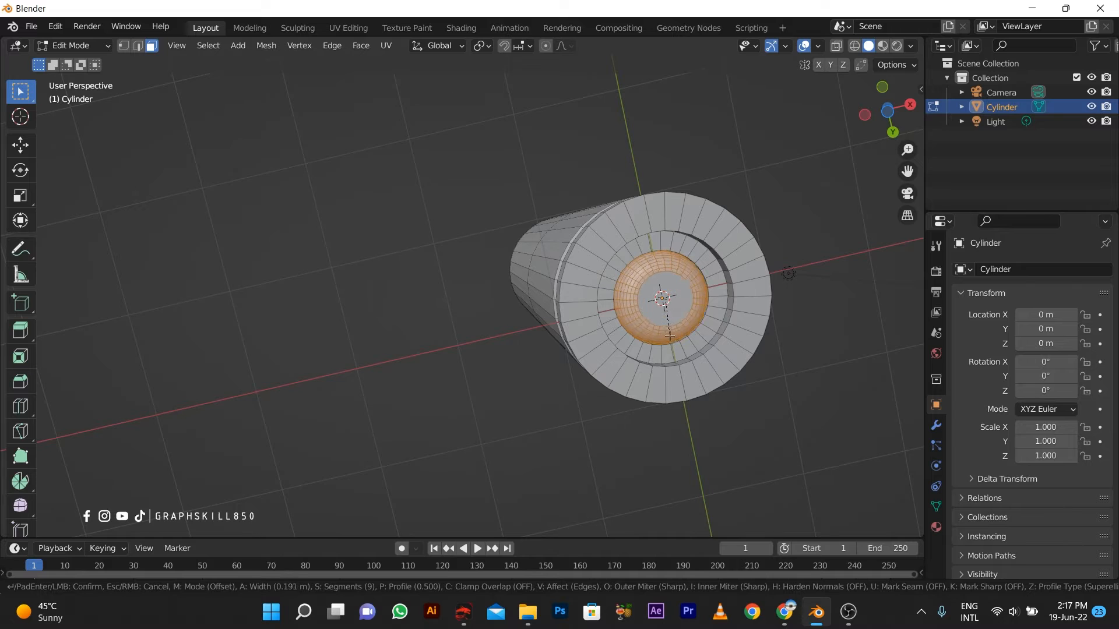
left_click(665, 328)
Step: Select the outer edge loop of the base groove in edge select mode and give it a narrow multi-segment bevel
left_click(617, 246)
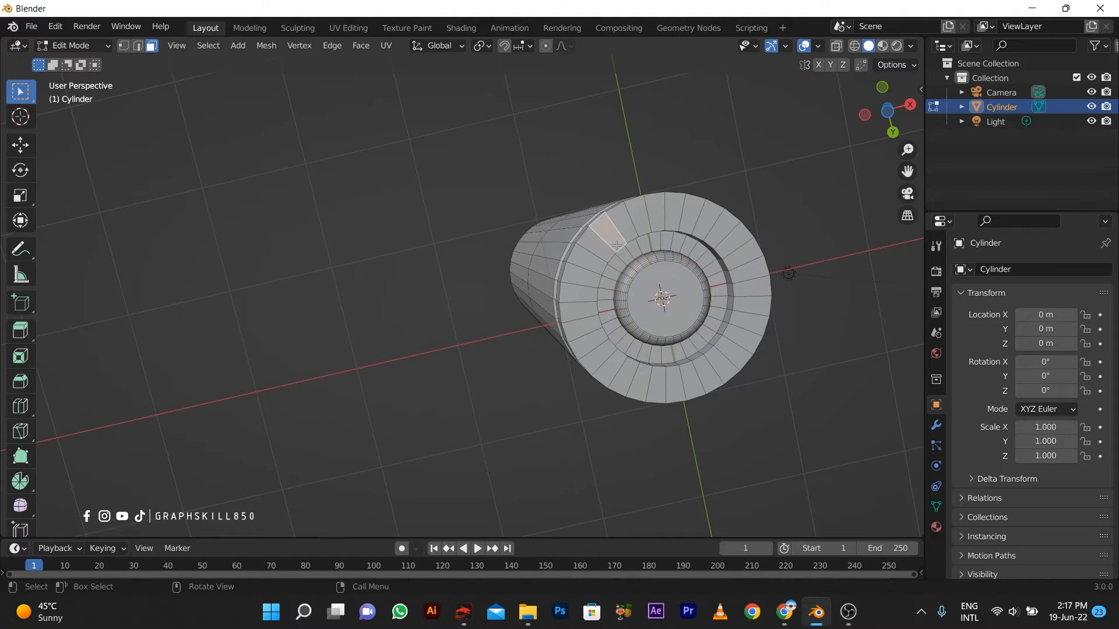
left_click(607, 266, "alt")
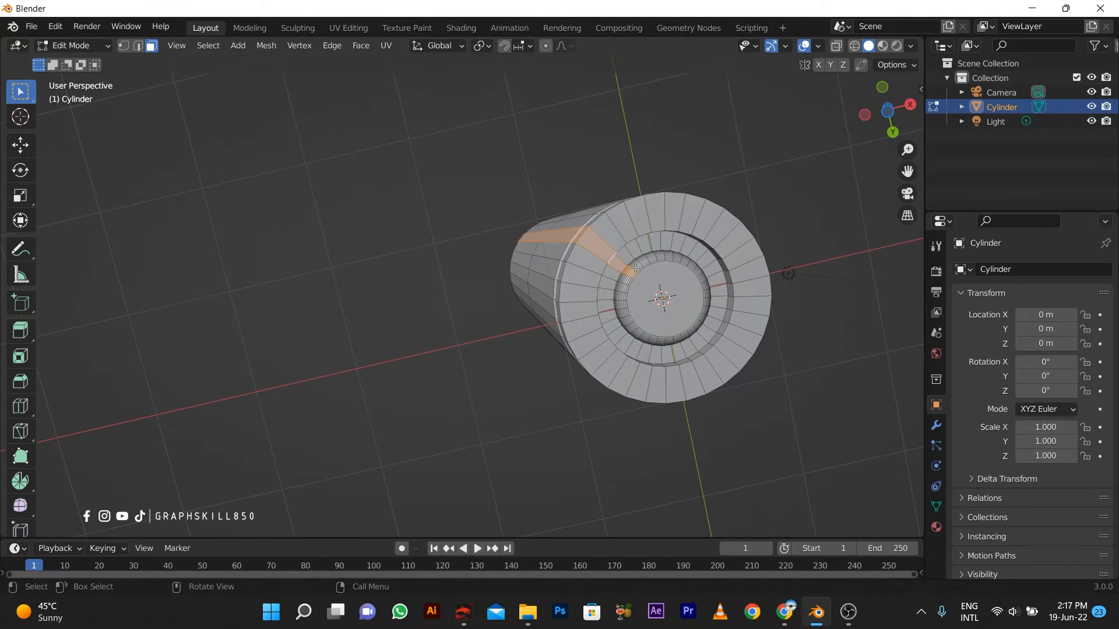
middle_click_drag(635, 267, 649, 187)
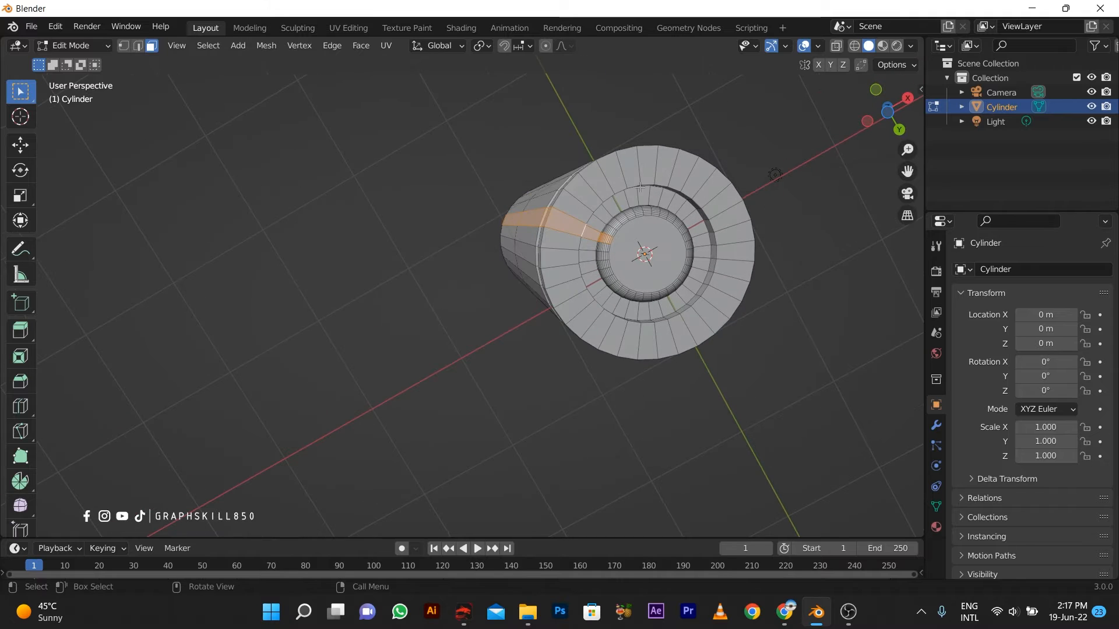
left_click(640, 186)
left_click(139, 47)
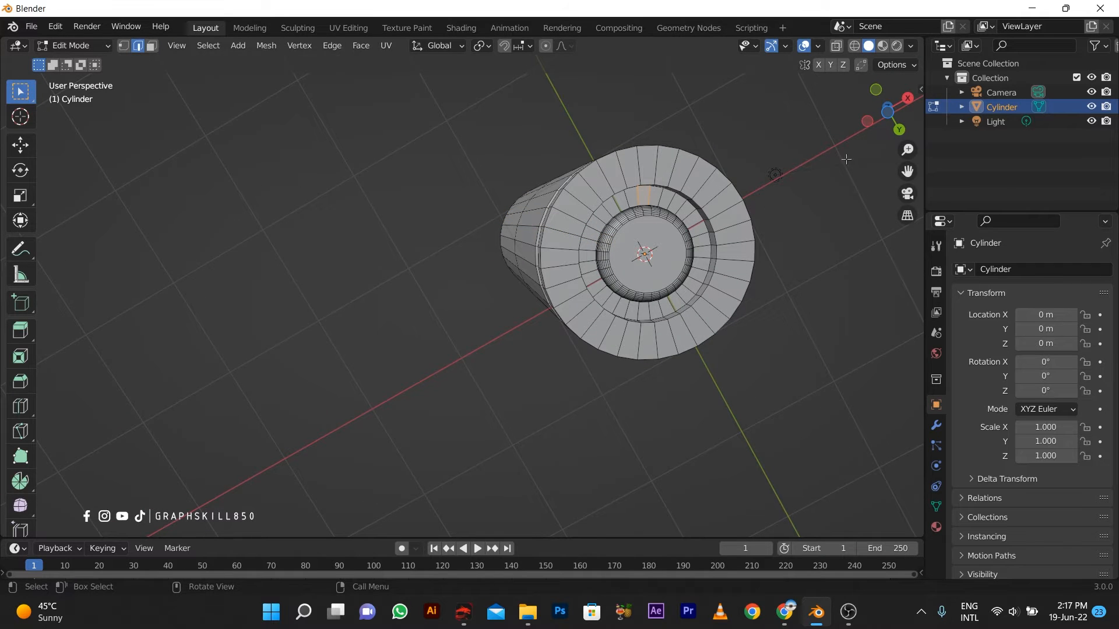
left_click(664, 186, "alt")
key("ctrl+b")
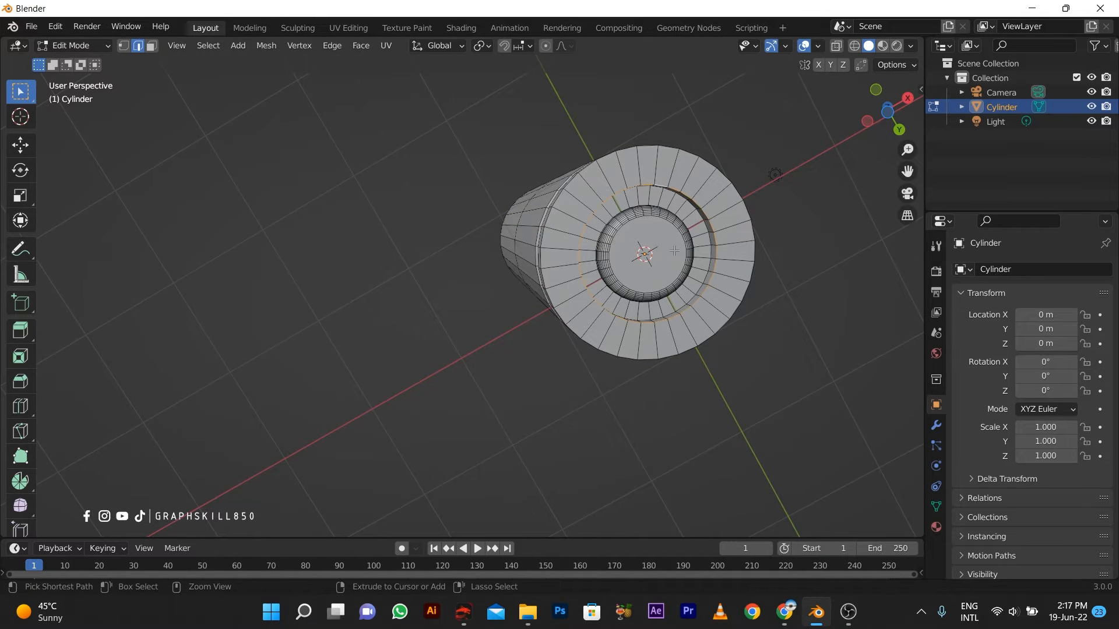
scroll(693, 286, "up", 8)
left_click(685, 280)
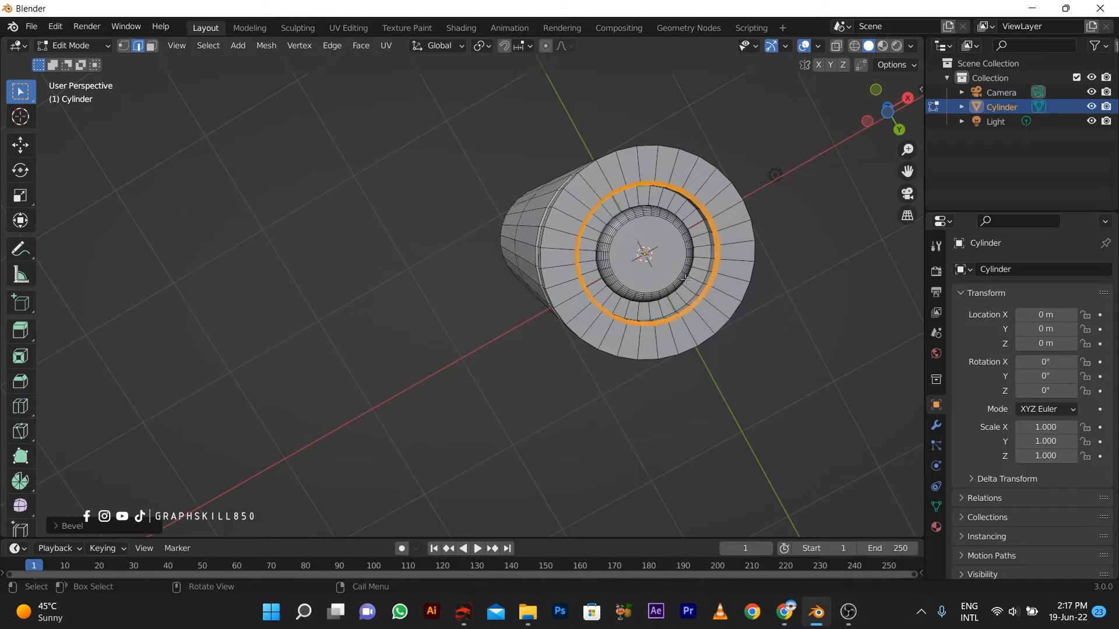
Step: Examine the whole bullet in Object Mode and compare it with the gold bullets reference image on Freepik in Chrome
key("Tab")
scroll(641, 279, "down", 3)
middle_click_drag(633, 279, 553, 371)
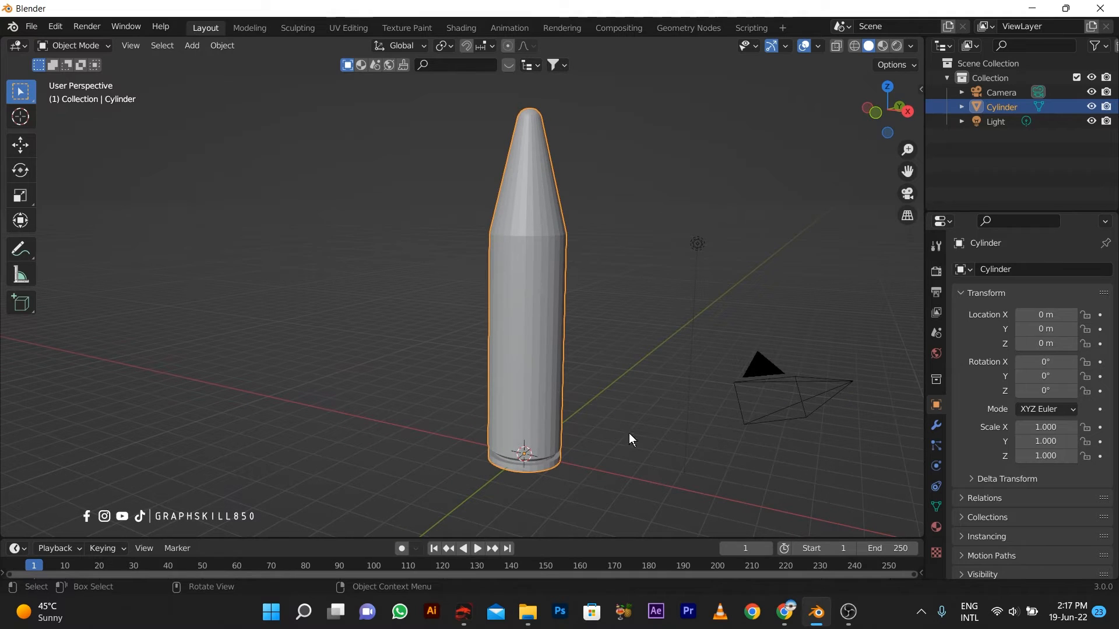
left_click(786, 613)
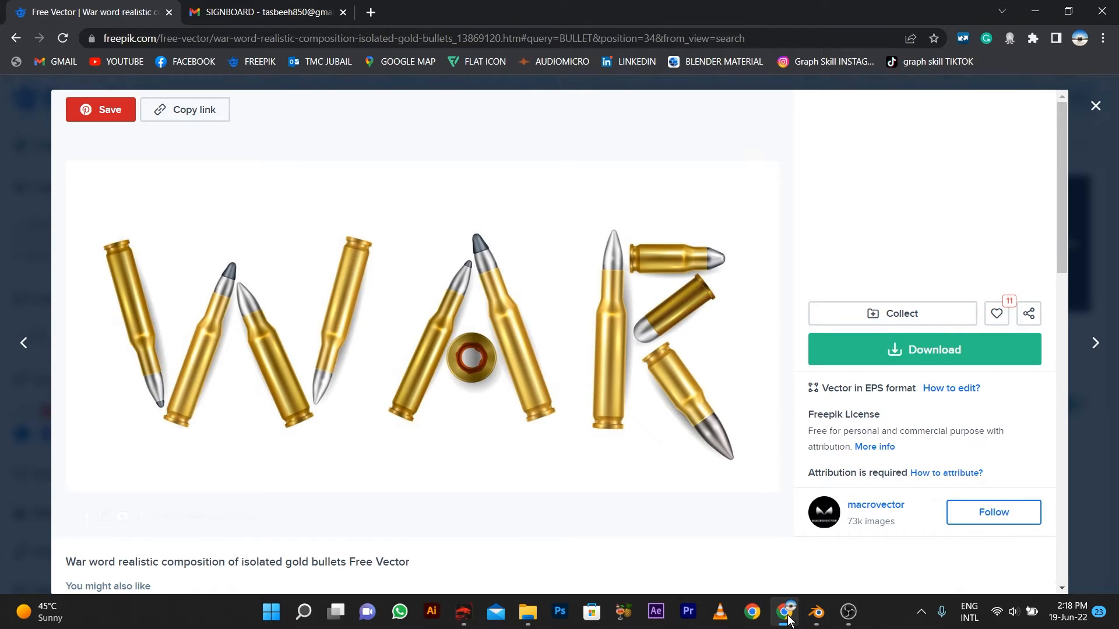
left_click(786, 613)
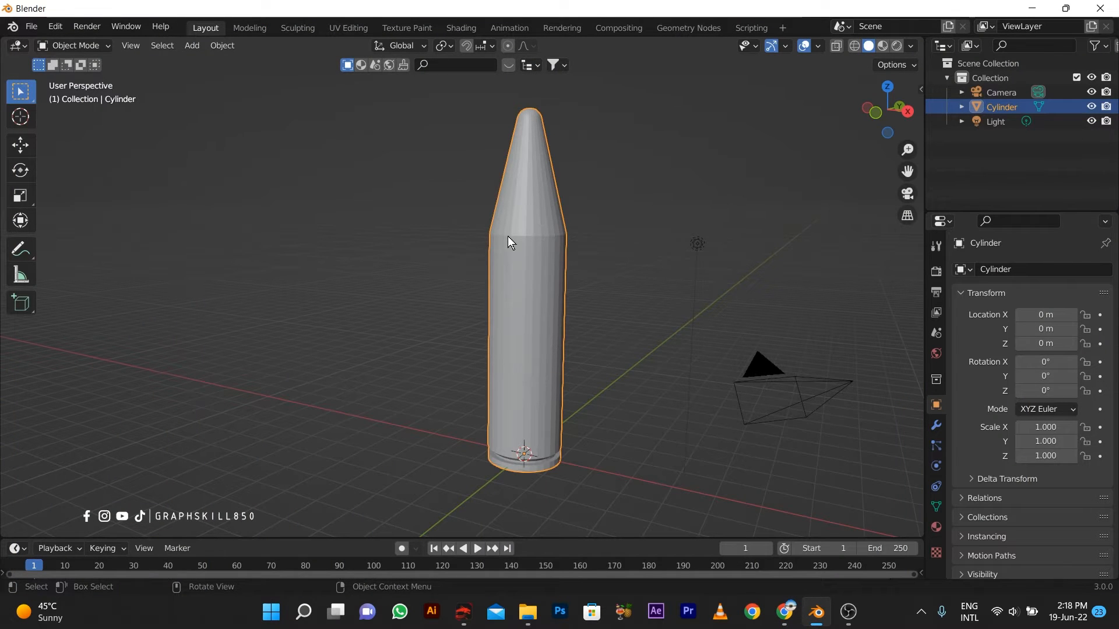
Step: In Edit Mode with face selection, select the ring of faces directly below the rounded tip
key("Tab")
scroll(524, 178, "down", 3)
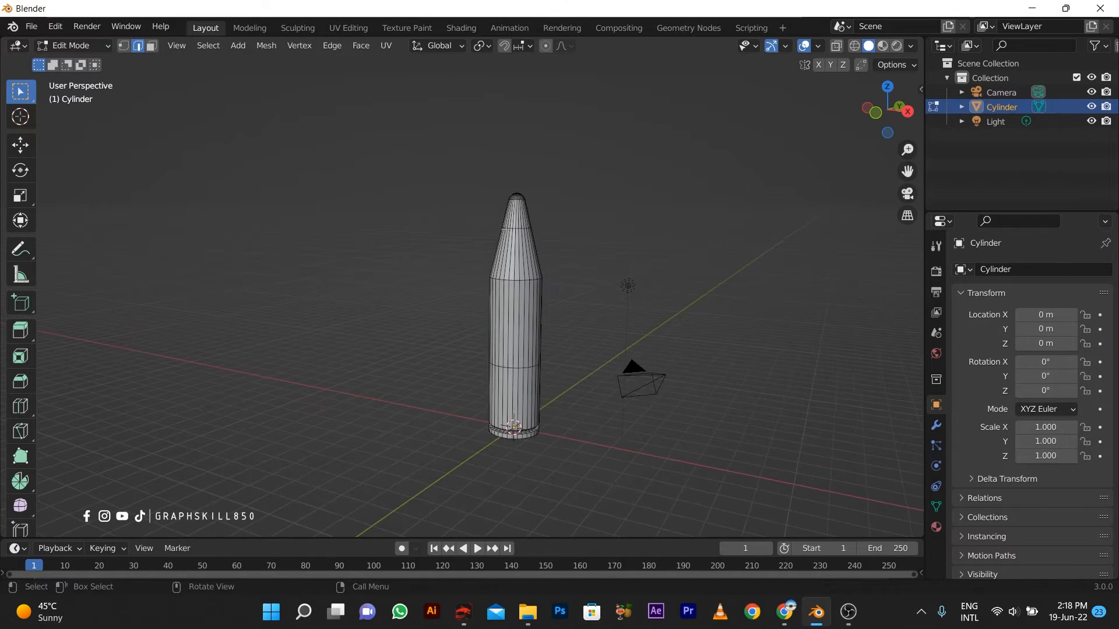
scroll(539, 215, "up", 2)
key("super")
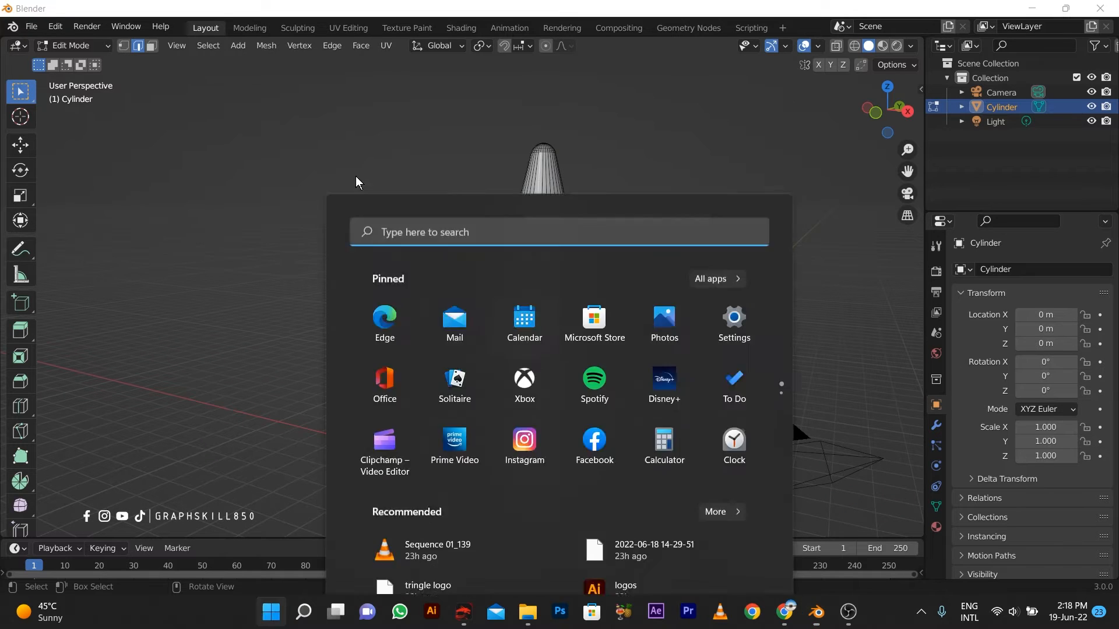
left_click(152, 47)
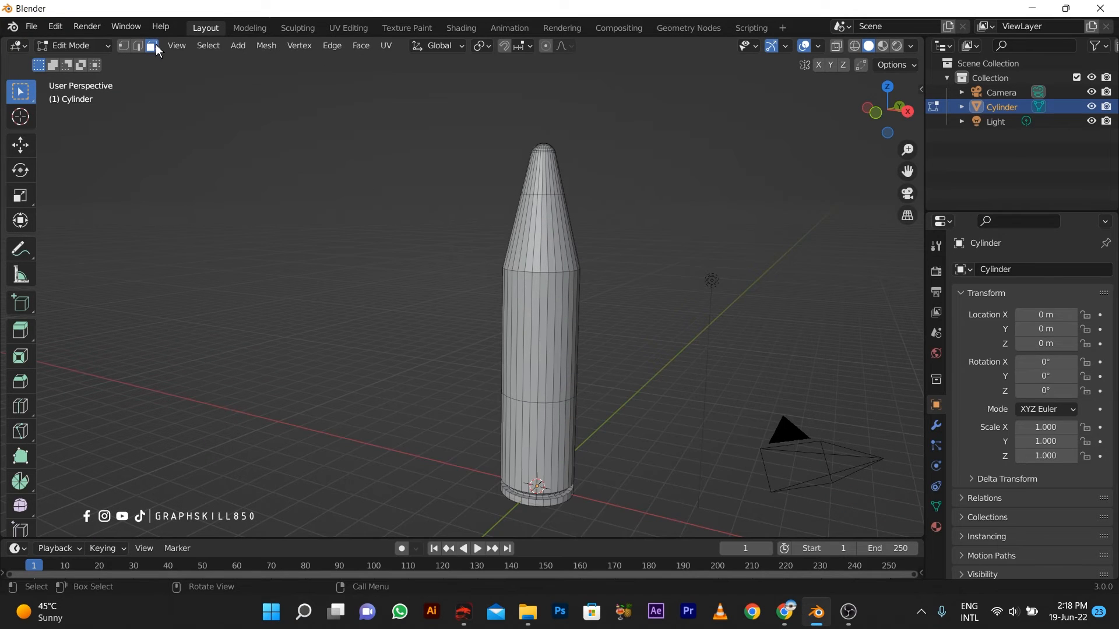
left_click(542, 185, "alt")
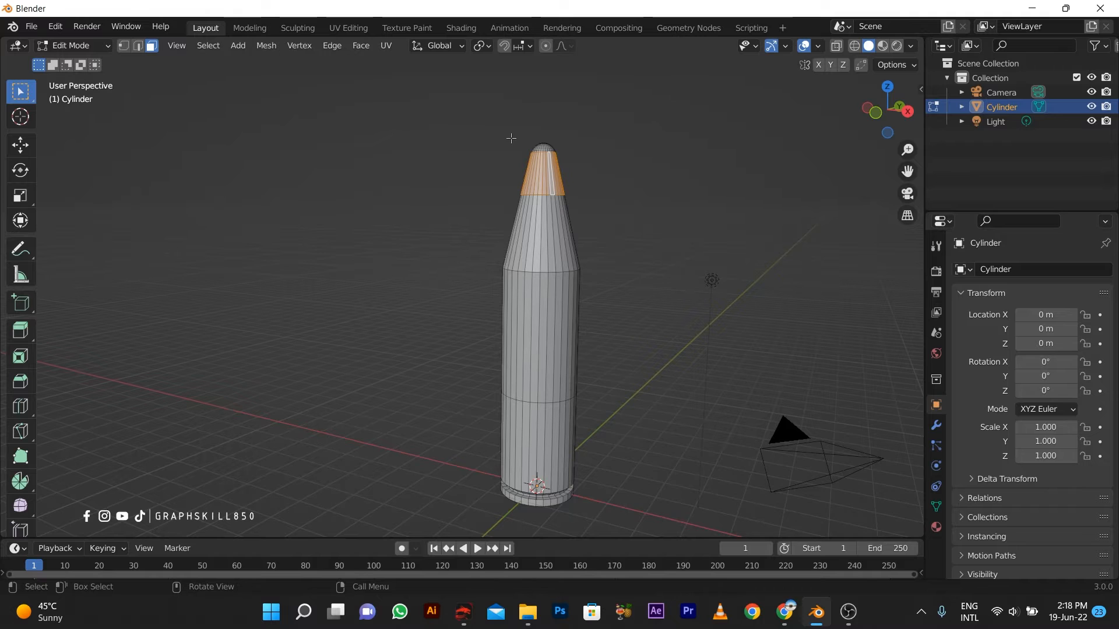
middle_click_drag(511, 138, 470, 165)
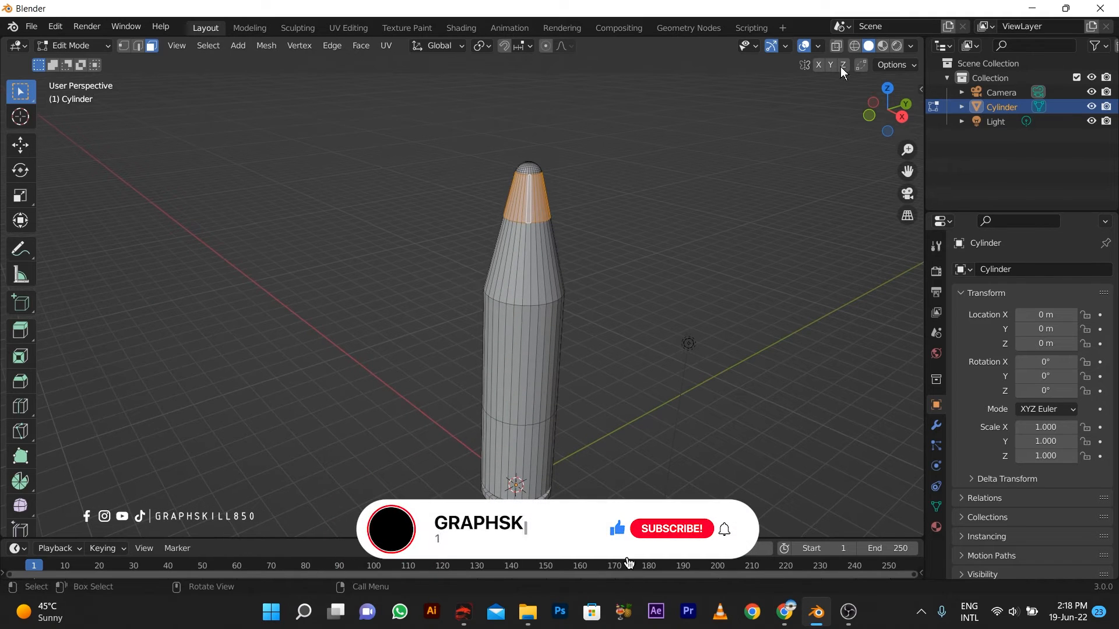
Step: Switch to wireframe shading and front view, try box-selecting the tip section's faces, and clear the selection
left_click(854, 47)
mouse_move(466, 98)
left_mouse_down()
mouse_move(586, 195)
mouse_move(538, 206)
left_mouse_up()
key("KP_1")
mouse_move(490, 129)
left_mouse_down()
mouse_move(619, 207)
mouse_move(623, 258)
mouse_move(606, 246)
left_mouse_up()
left_click_drag(450, 119, 625, 238)
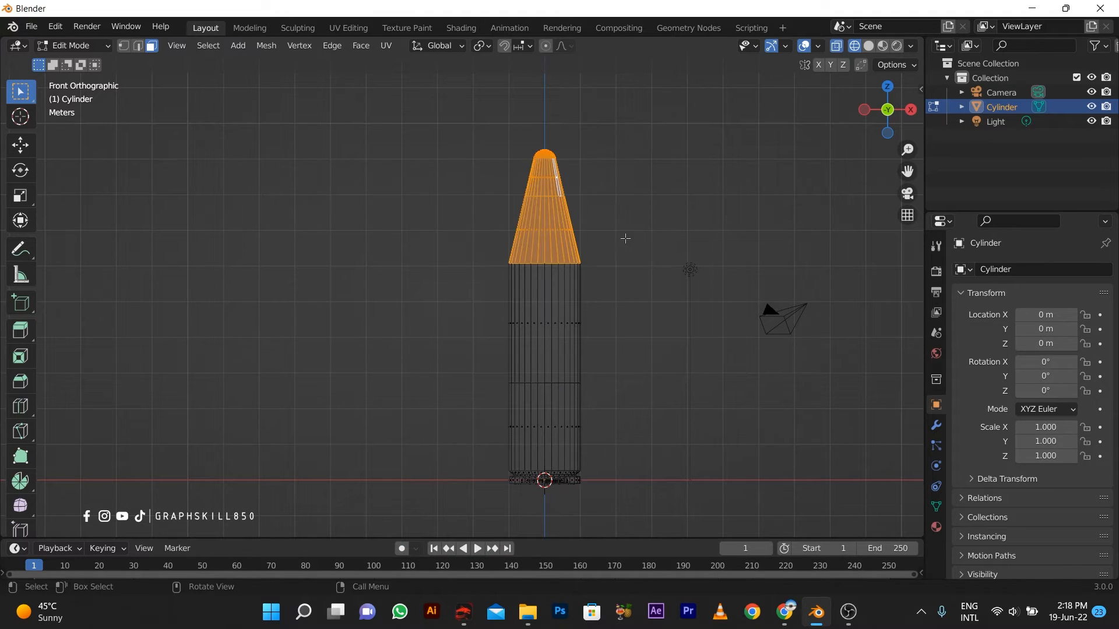
left_click_drag(428, 116, 619, 223)
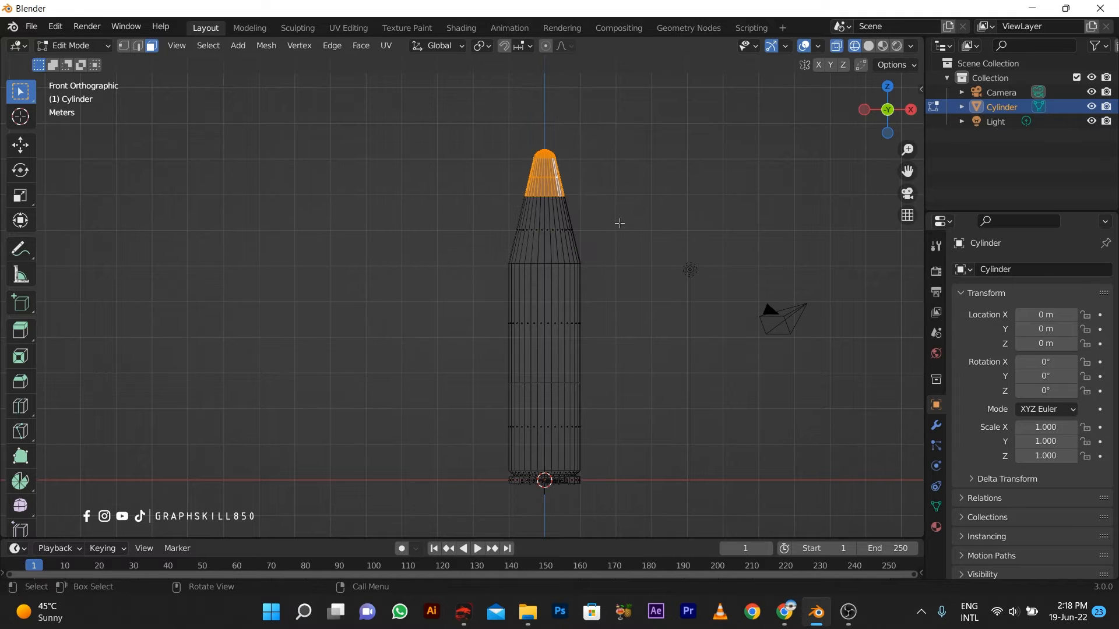
left_click_drag(632, 131, 464, 226)
left_click(458, 207)
Step: Add a centered loop cut around the lower part of the taper and box-select the tip section above the upper loop
key("ctrl+r")
left_click(568, 226)
right_click(566, 224)
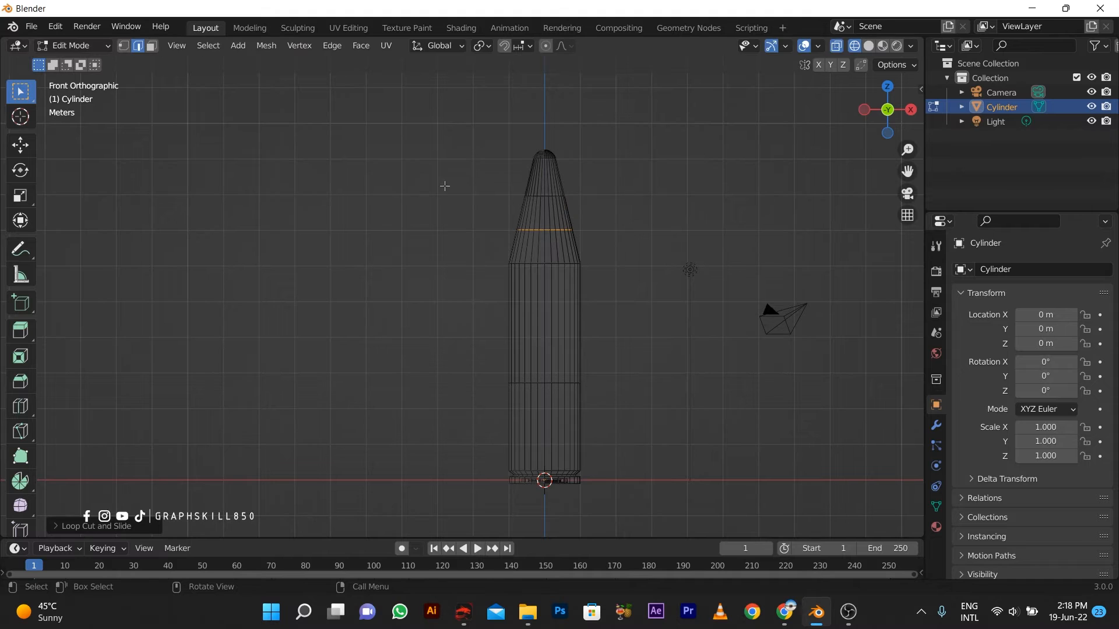
left_click_drag(449, 120, 606, 226)
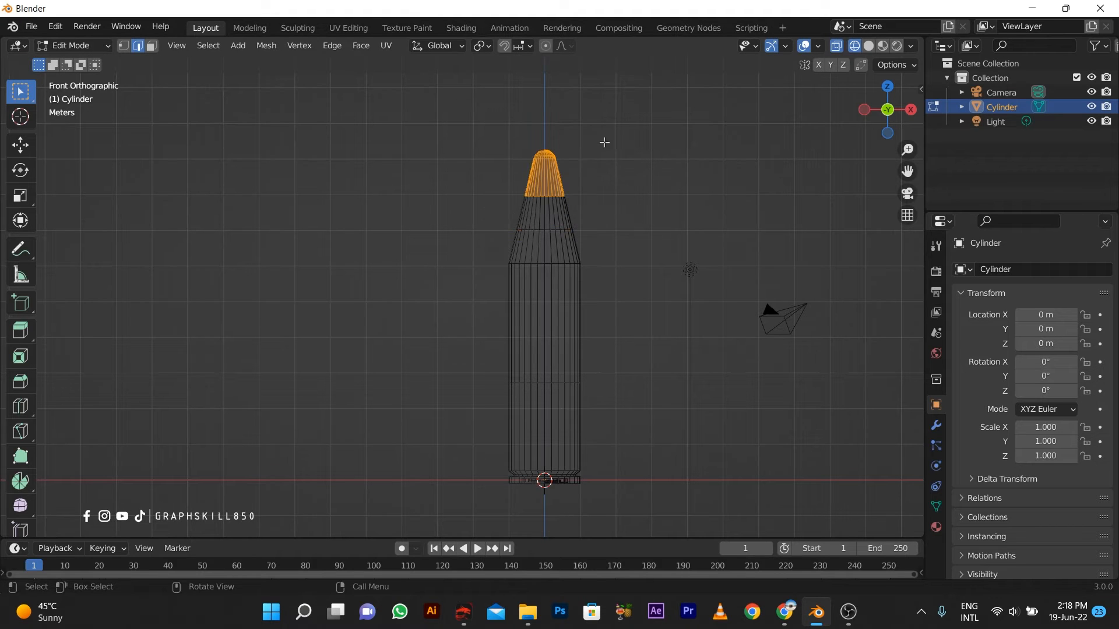
Step: Box-select the bullet's tip section down to the lower taper loop and move it straight up along Z to lengthen the taper
left_click_drag(605, 142, 457, 219)
left_click_drag(457, 121, 615, 250)
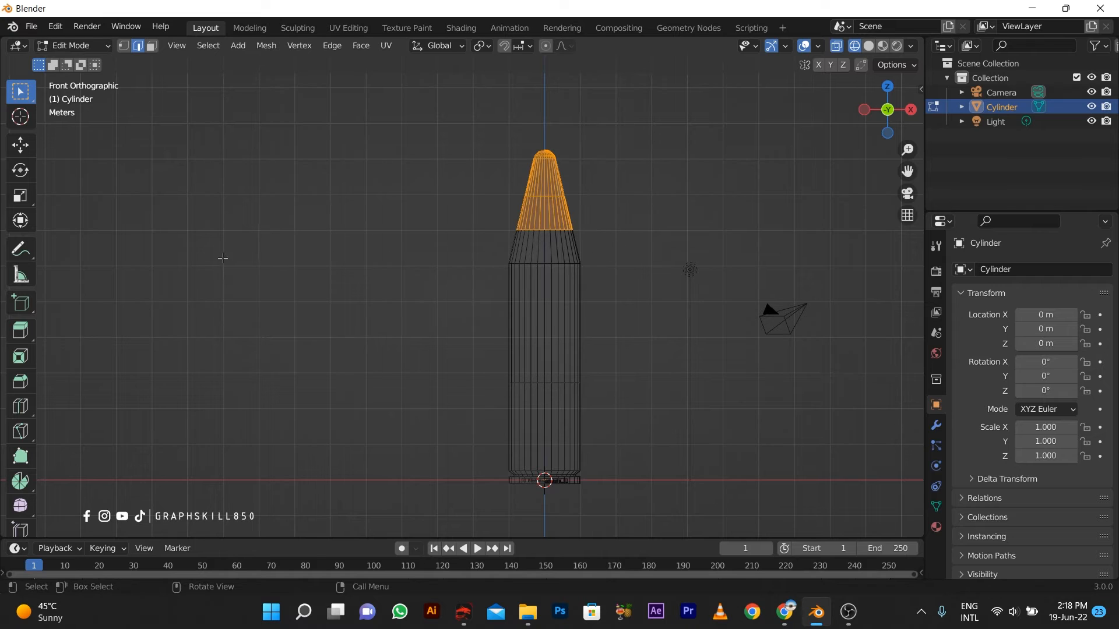
left_click(20, 145)
left_click_drag(545, 129, 542, 76)
Step: Select the lower taper edge loop and scale it narrower, and scale down the loop above it as well
left_click(519, 172)
left_click(530, 171)
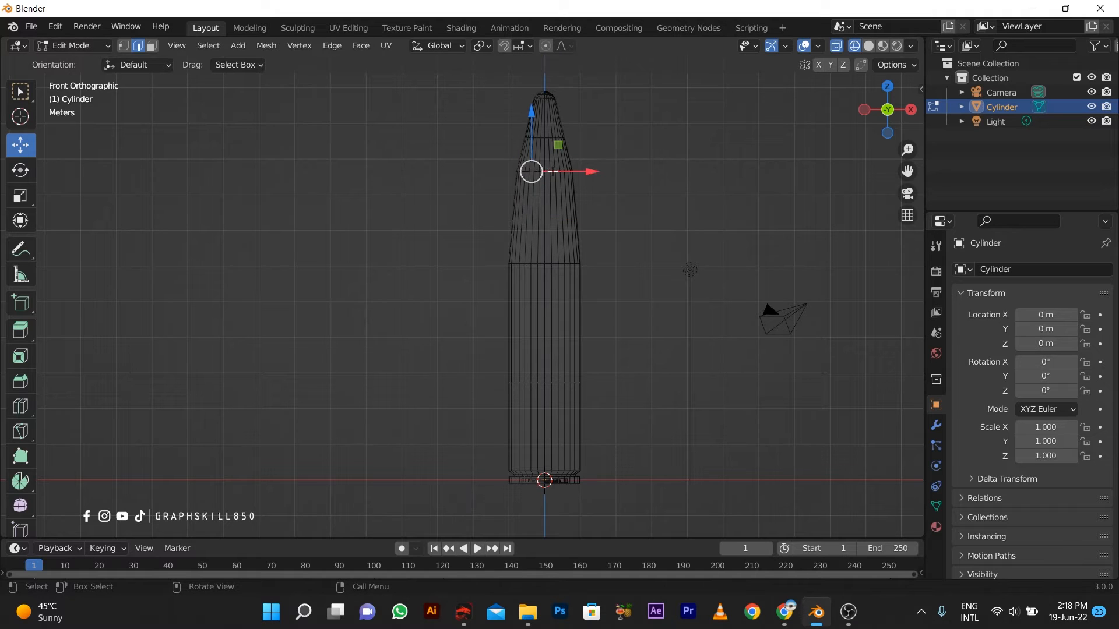
scroll(527, 169, "up", 7)
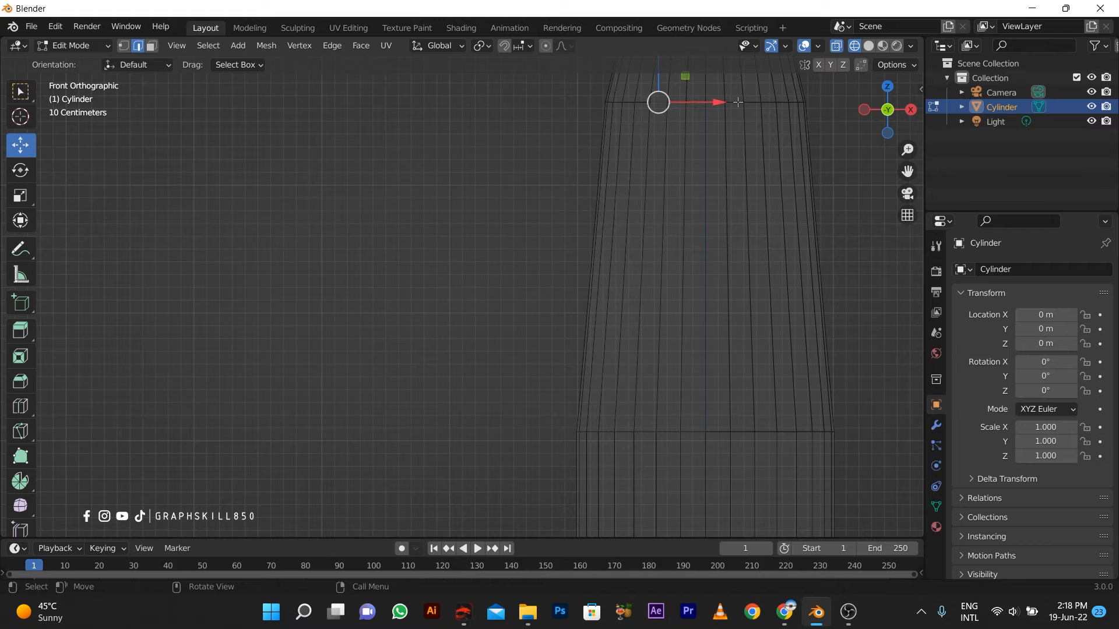
scroll(571, 289, "down", 4)
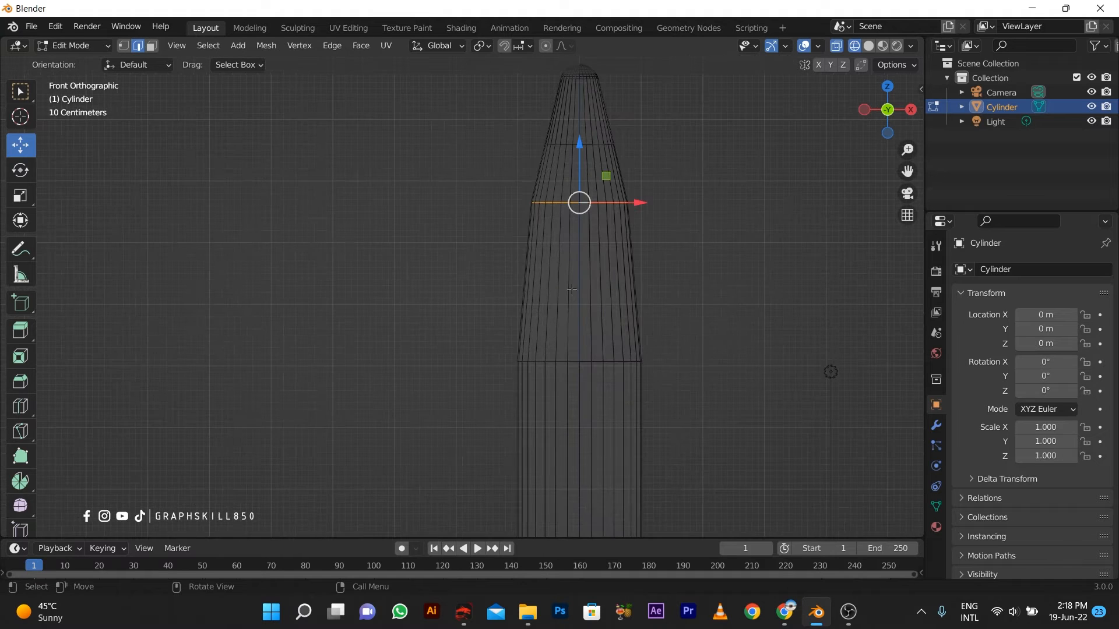
key("s")
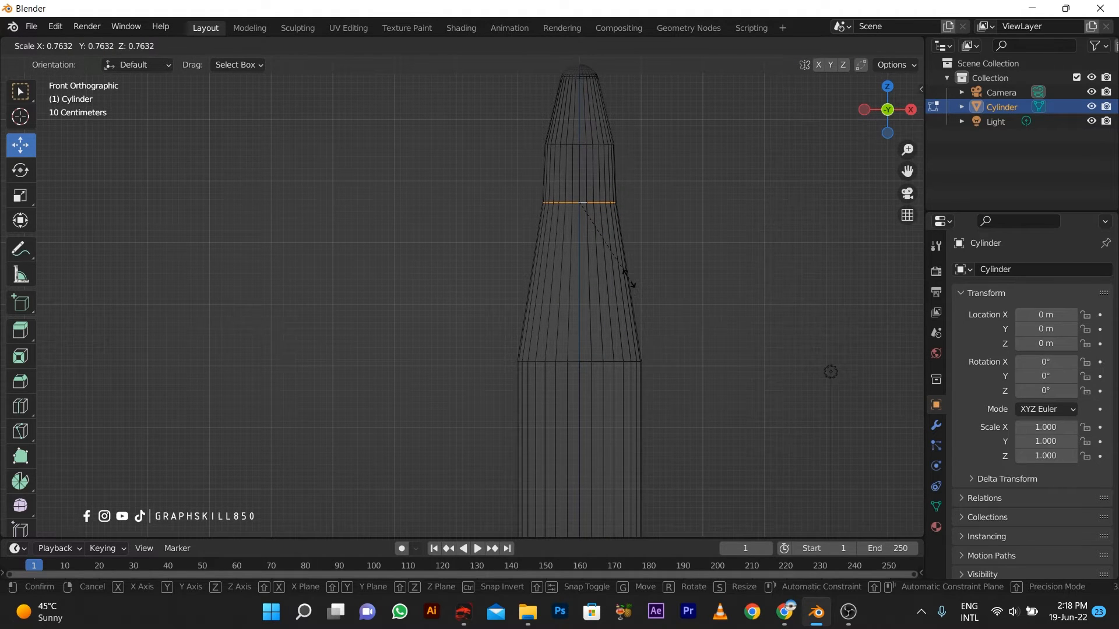
left_click(643, 284)
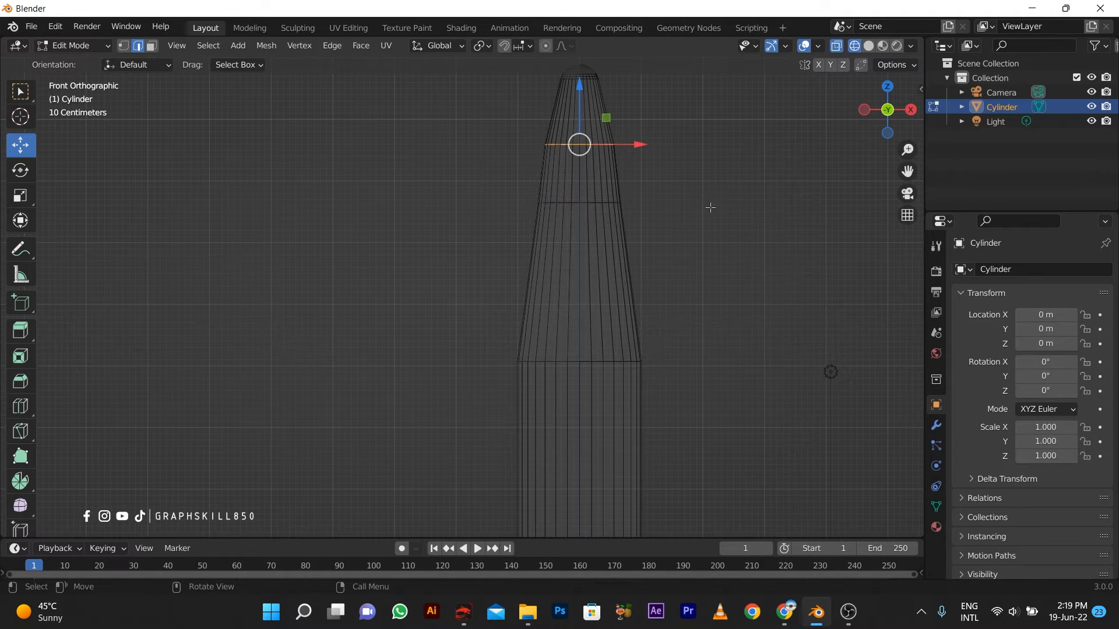
key("s")
left_click(676, 196)
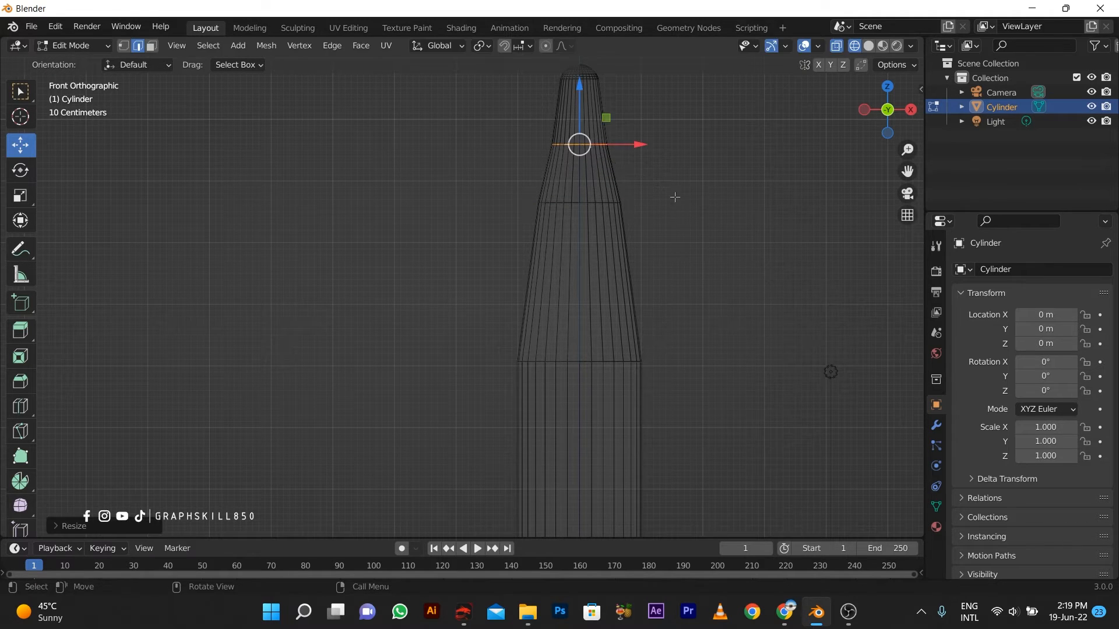
Step: Check the gold bullets reference image in Chrome, and scale the lower taper loop further inward in Blender
left_click(788, 611)
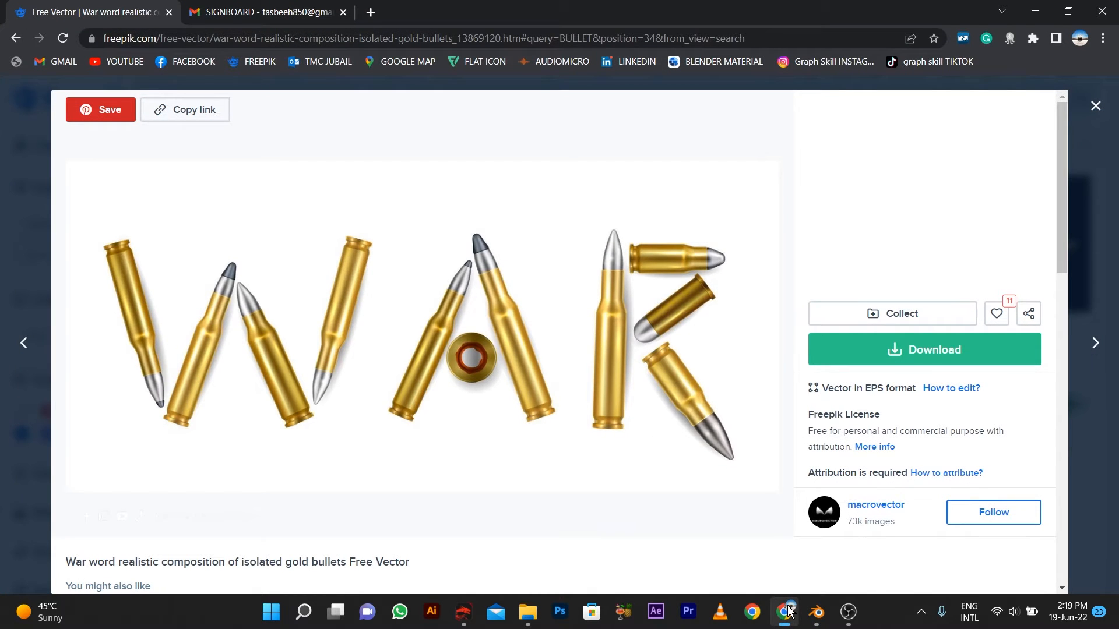
left_click(787, 612)
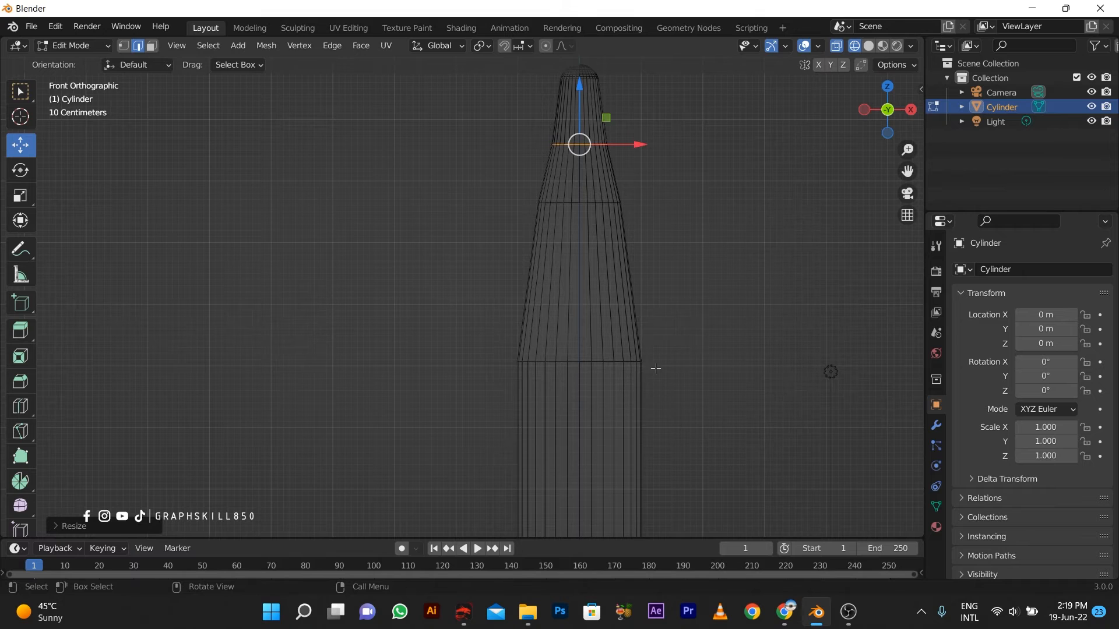
left_click_drag(447, 335, 694, 385)
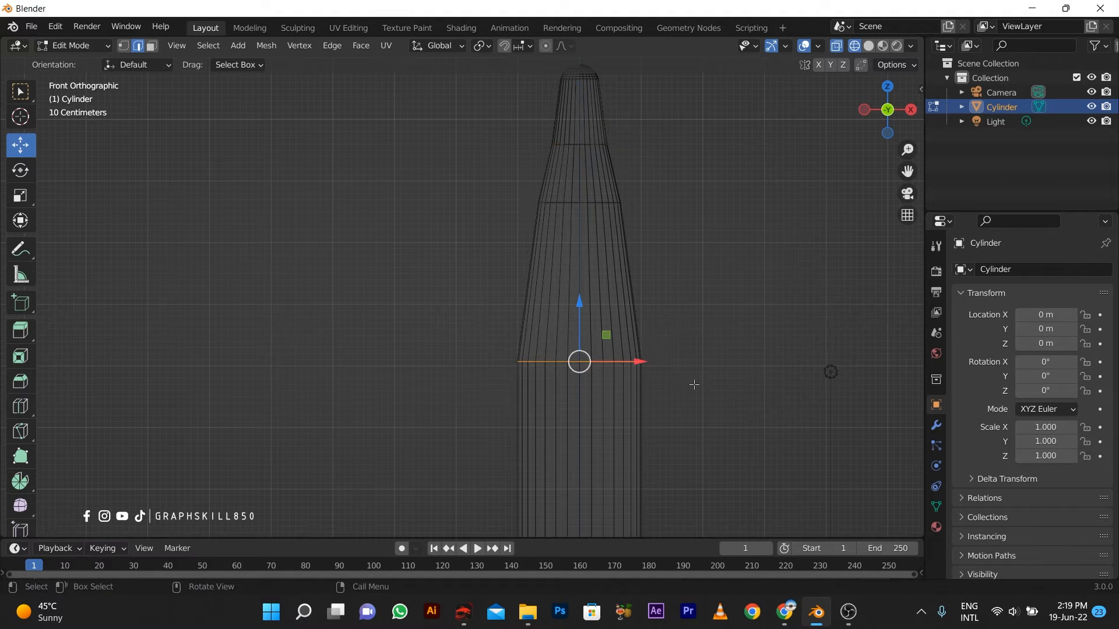
left_click(568, 203, "alt")
key("s")
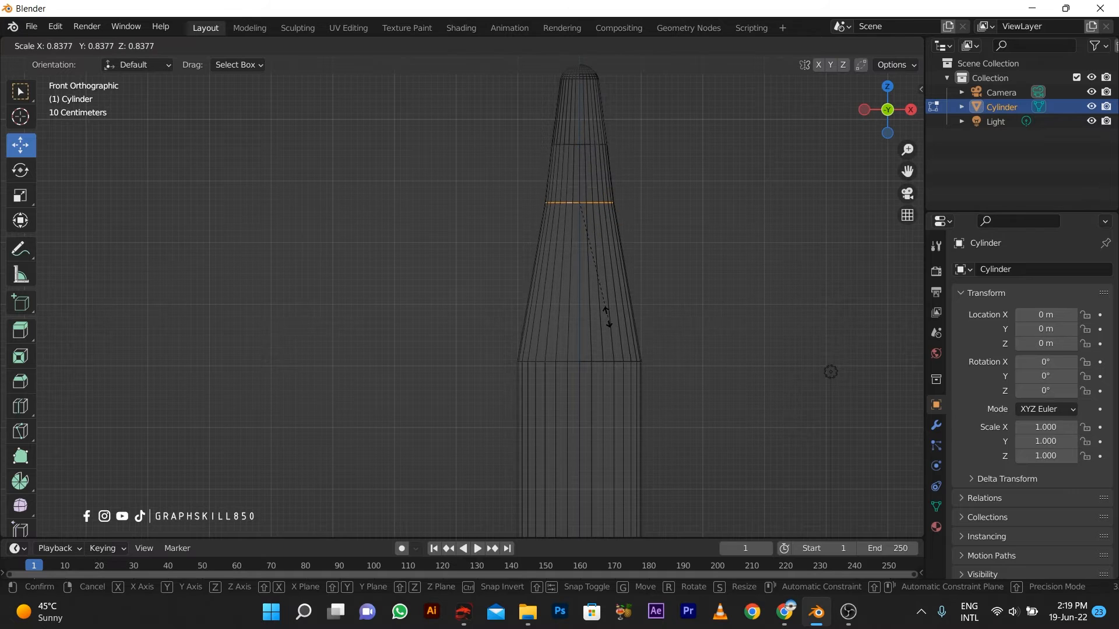
left_click(575, 303)
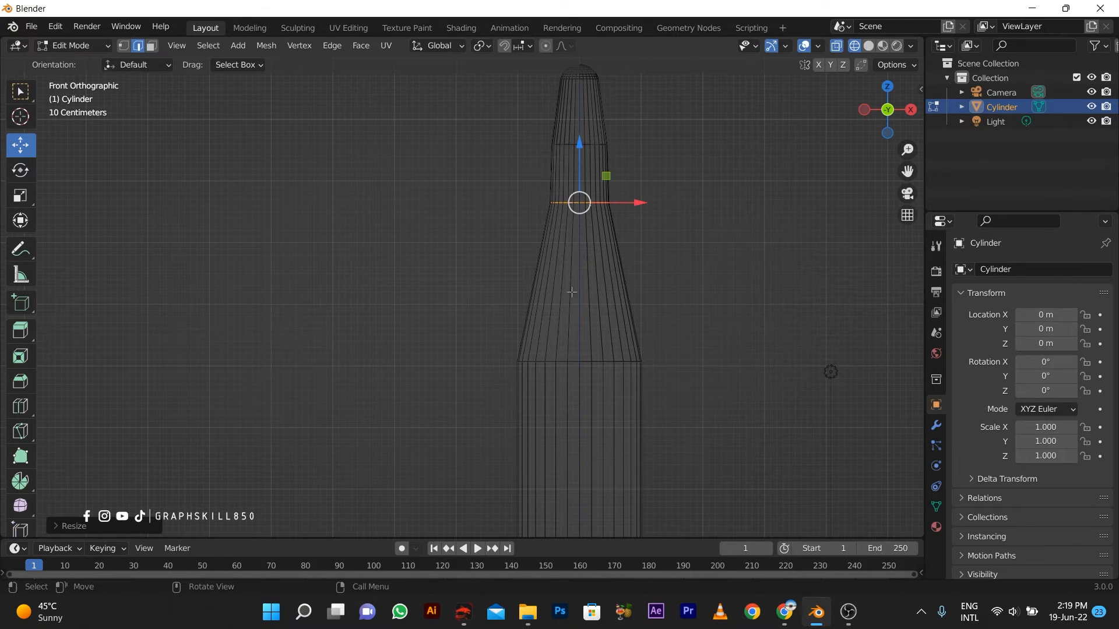
Step: Select the edge loop directly below the rounded tip and scale it down to about 0.8
left_click(571, 110, "alt")
left_click(572, 173, "alt")
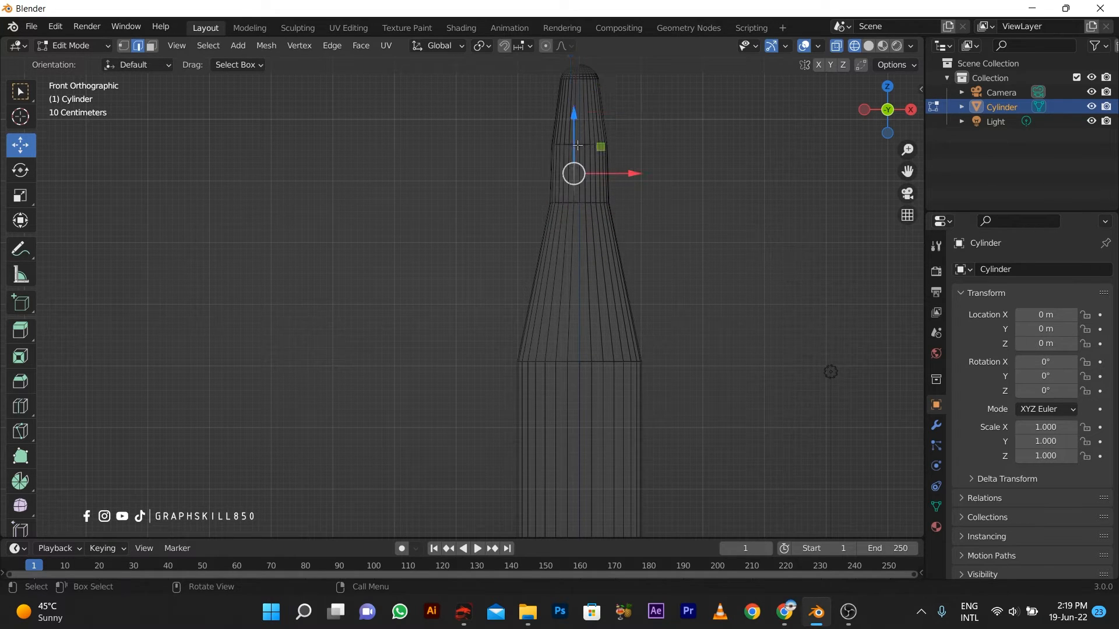
left_click(568, 144, "alt")
left_click(565, 148, "alt")
left_click(582, 137)
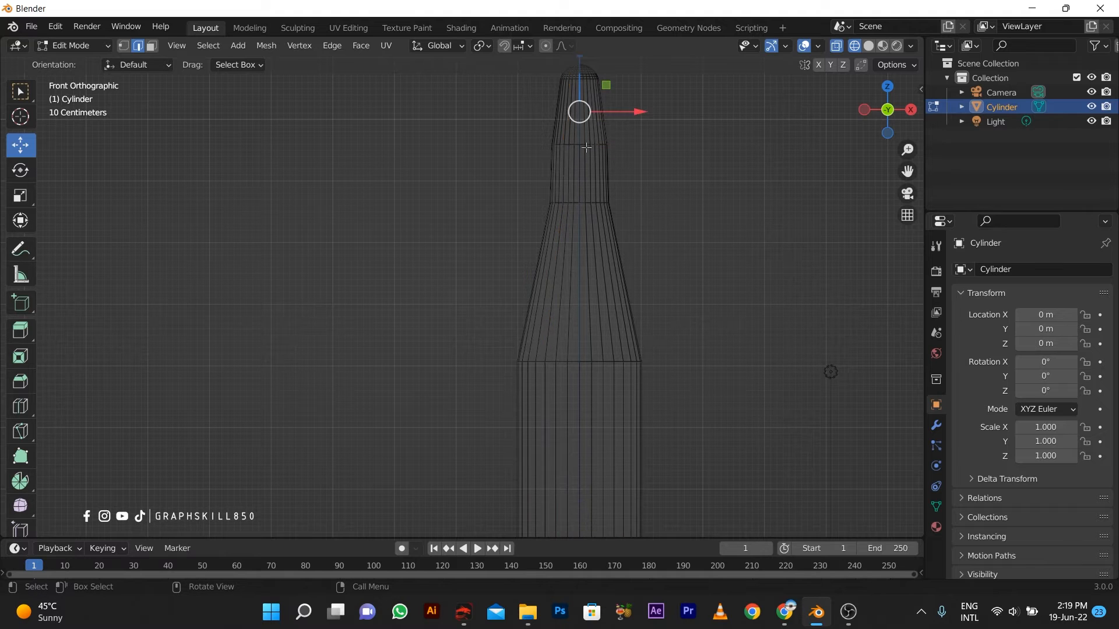
middle_click_drag(586, 148, 546, 255, "shift")
scroll(560, 250, "up", 4)
left_click(602, 228, "alt")
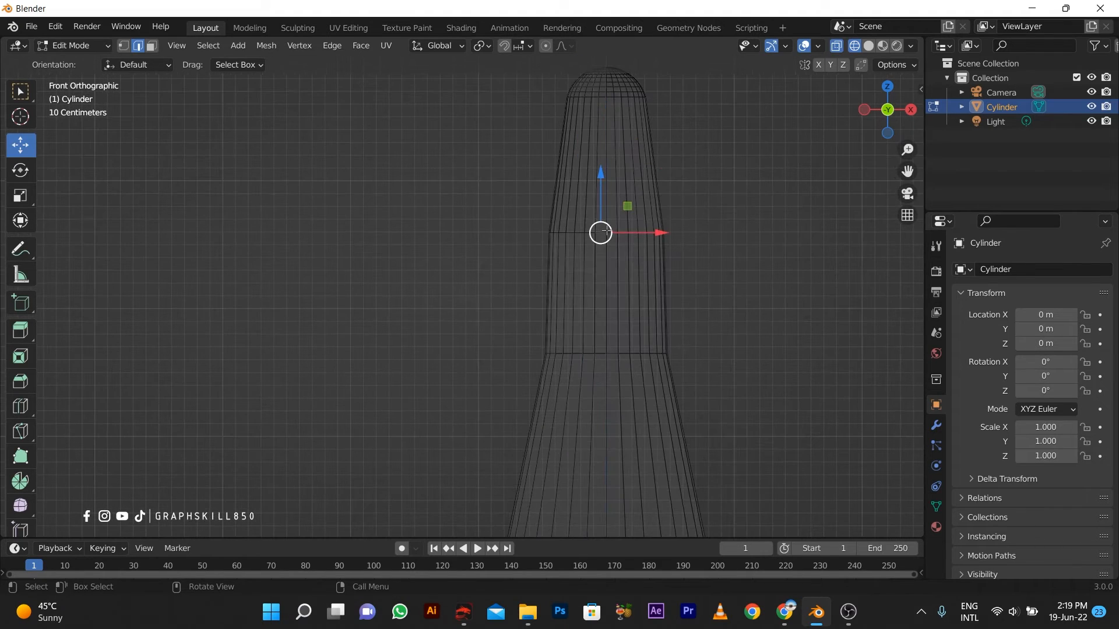
key("alt+a")
left_click(601, 232)
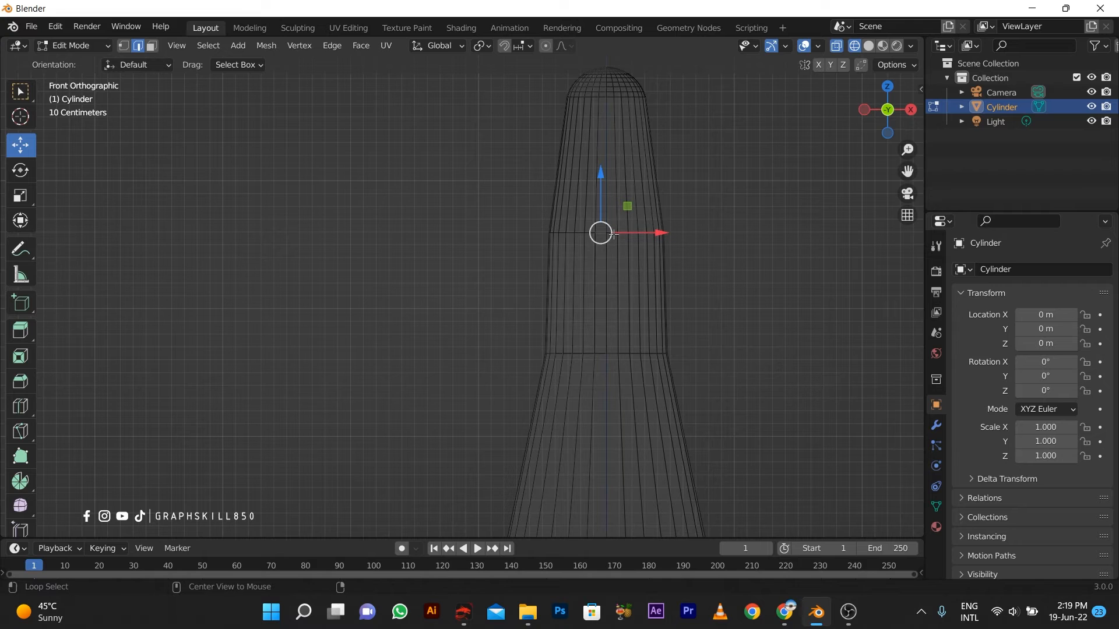
left_click(612, 234, "alt")
key("s")
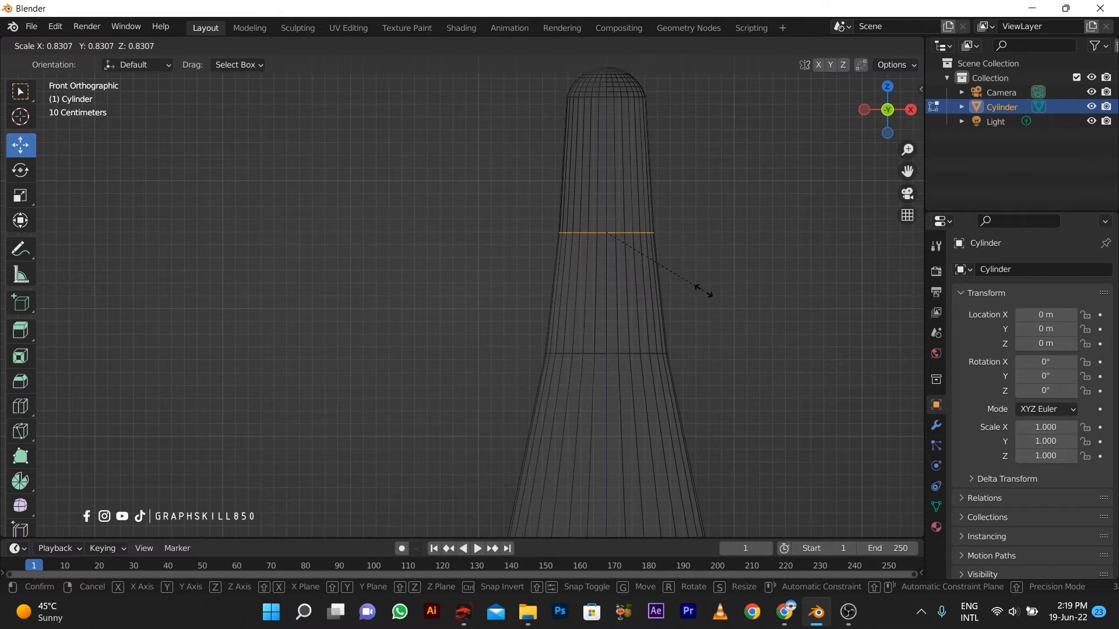
left_click(701, 291)
scroll(560, 168, "down", 3)
scroll(559, 167, "down", 3)
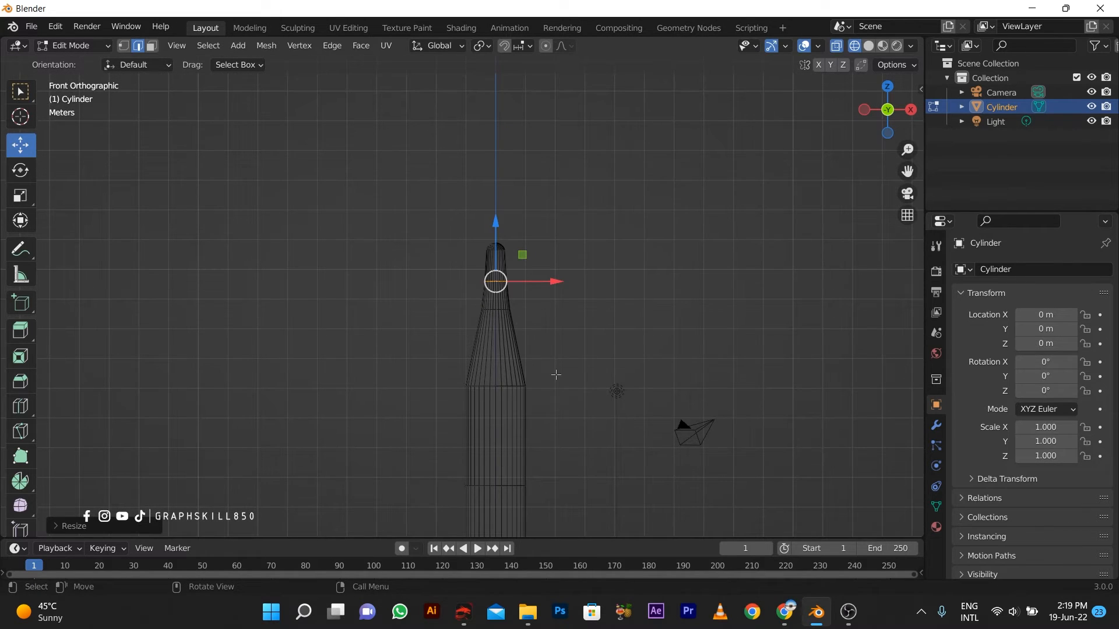
Step: Bevel the shoulder edge loop between the straight body and the taper, and inspect the whole bullet in Object Mode
scroll(565, 378, "up", 4)
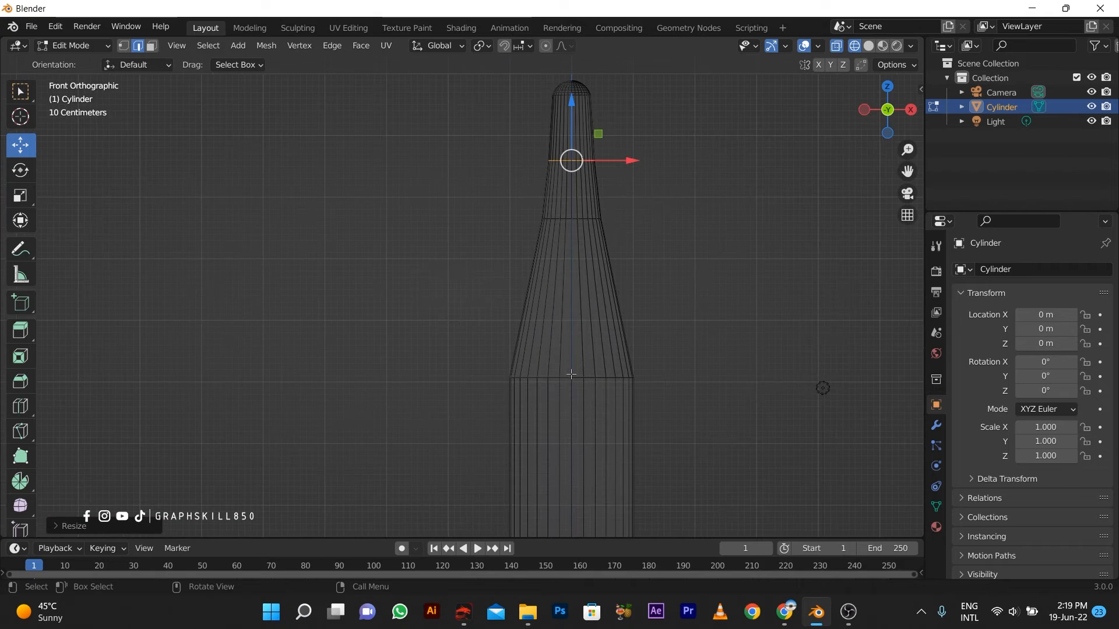
left_click(571, 376, "alt")
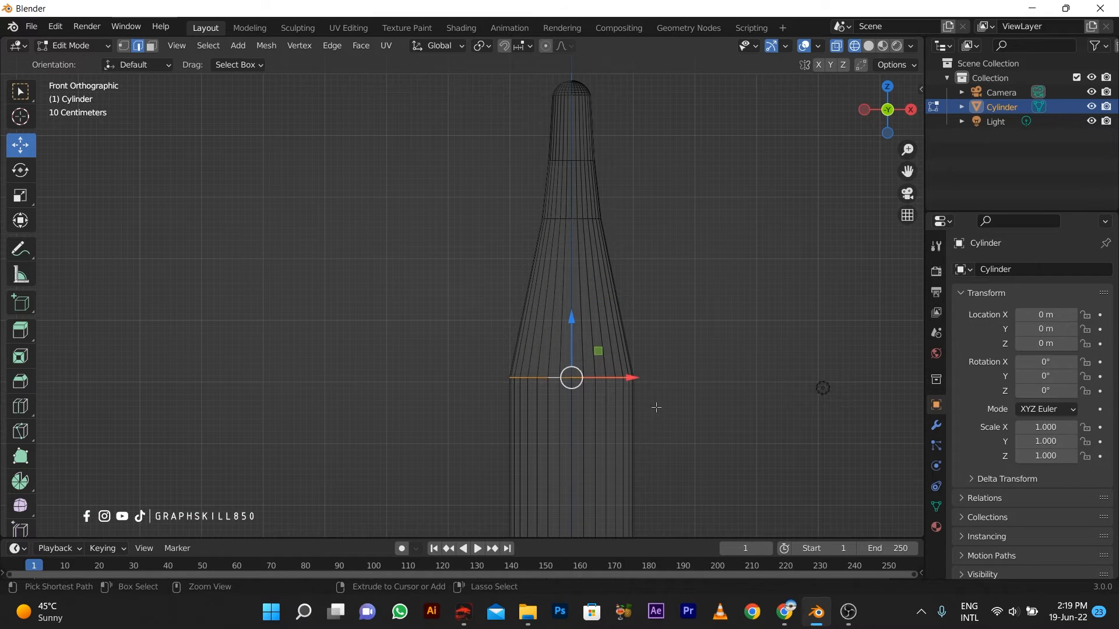
key("ctrl+b")
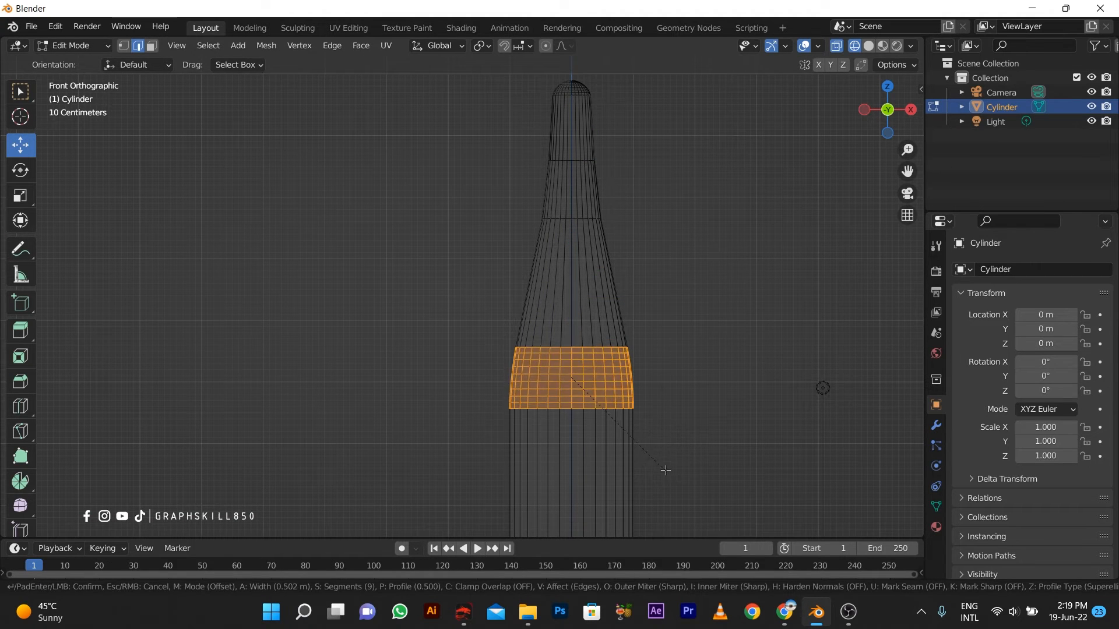
left_click(661, 450)
scroll(662, 449, "down", 4)
key("Tab")
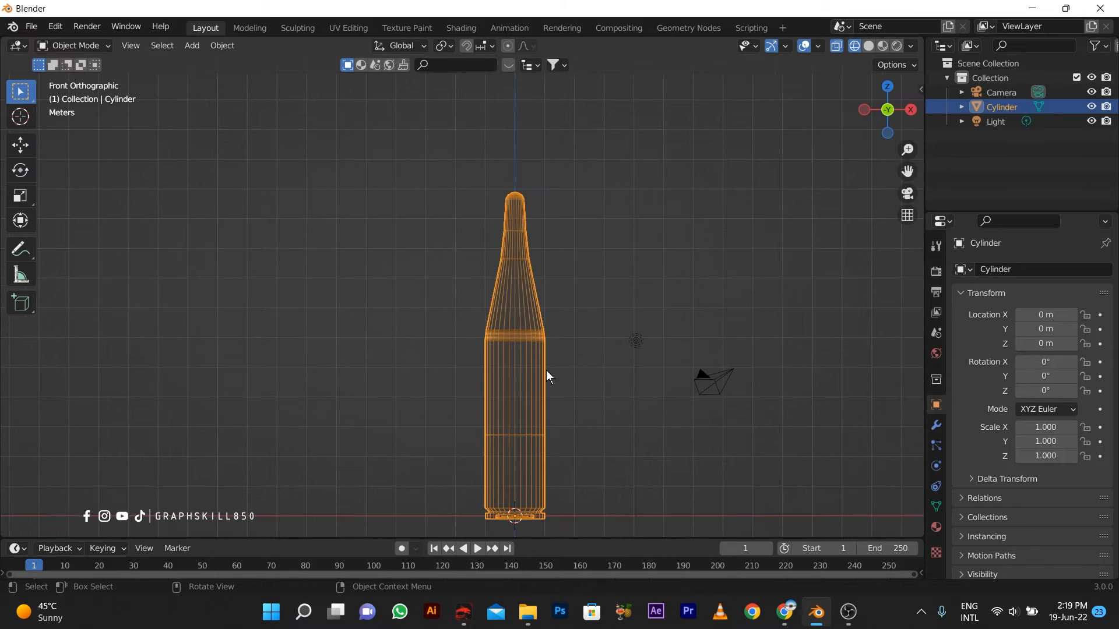
middle_click_drag(420, 383, 463, 422)
scroll(442, 332, "up", 3)
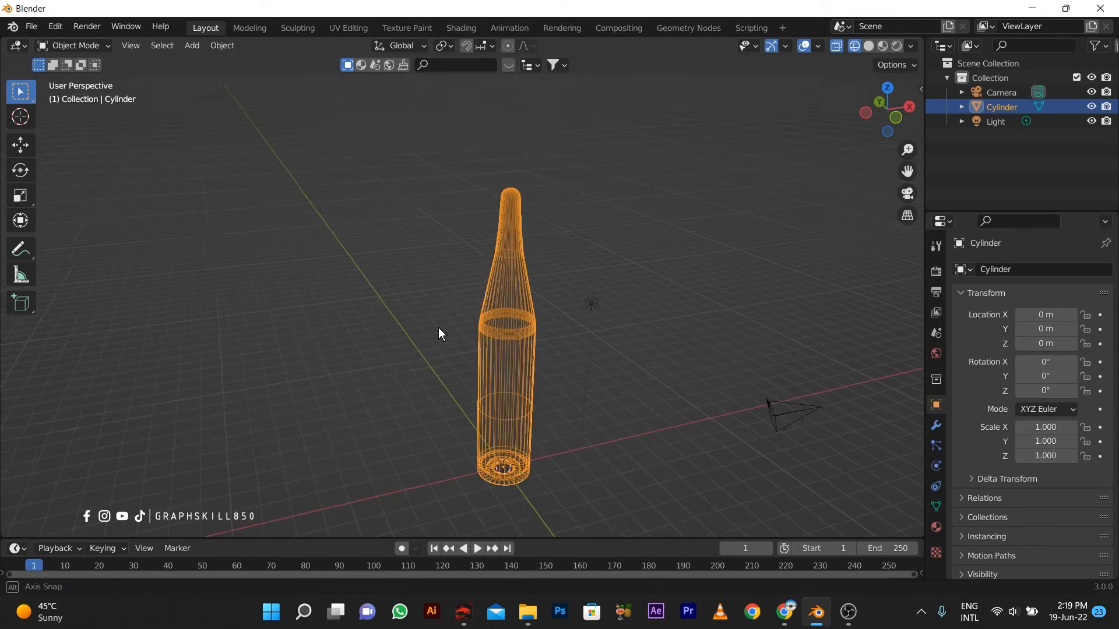
Step: In Edit Mode front view, box-select the rounded tip, lower it along Z to shorten the nose, and return to Object Mode
key("Tab")
key("Tab")
key("Tab")
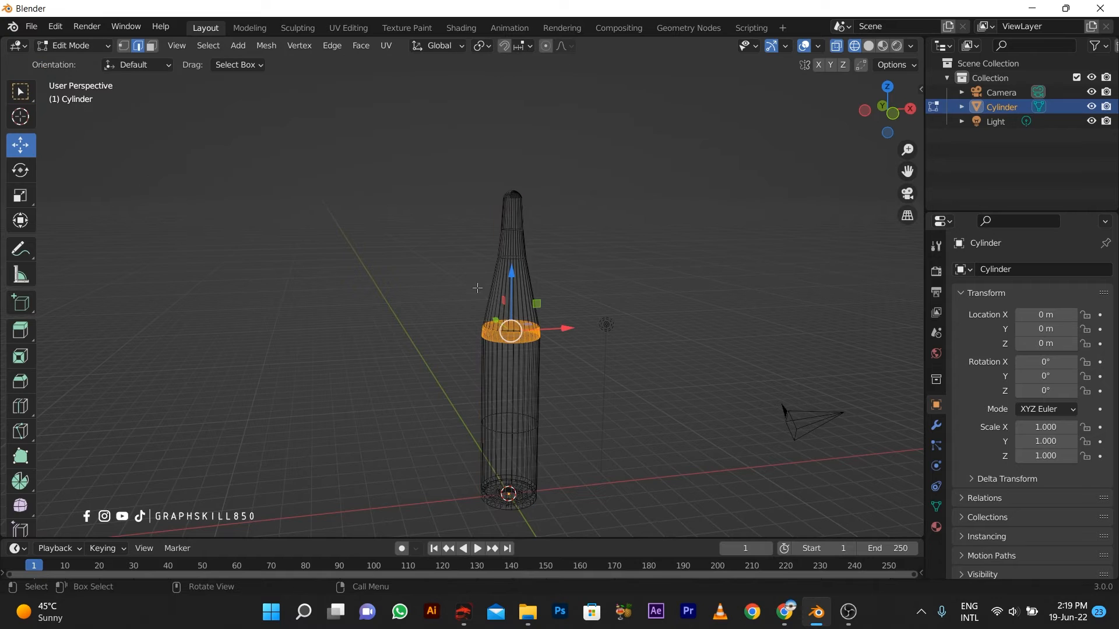
scroll(503, 200, "up", 3)
left_click(568, 126, "alt")
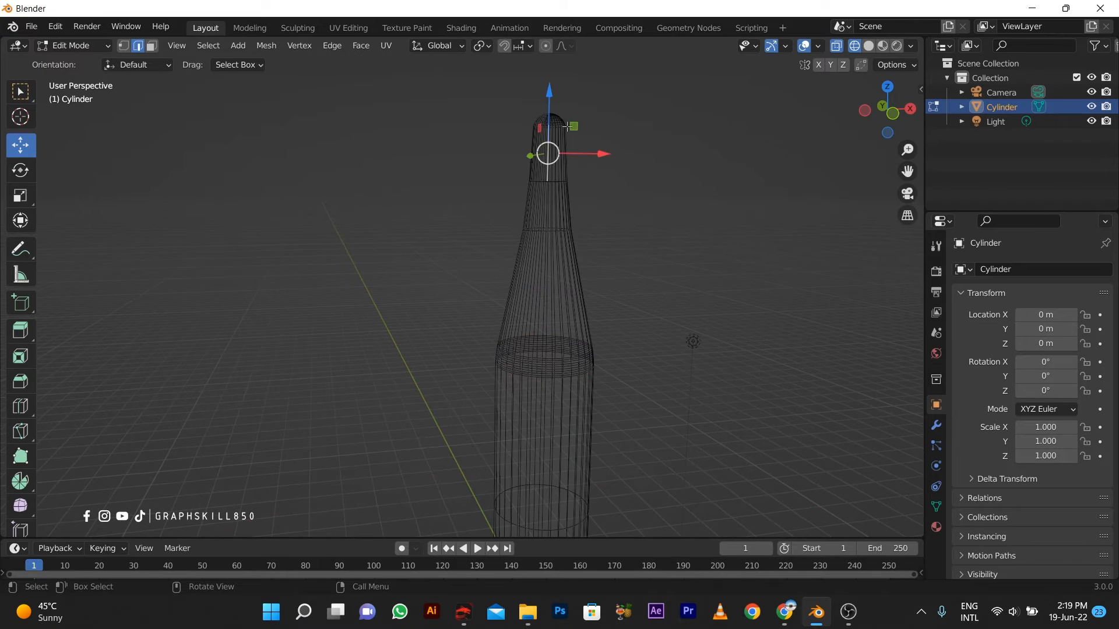
key("KP_1")
left_click_drag(484, 96, 629, 160)
left_click_drag(552, 94, 552, 131)
scroll(441, 240, "down", 2)
scroll(441, 240, "down", 1)
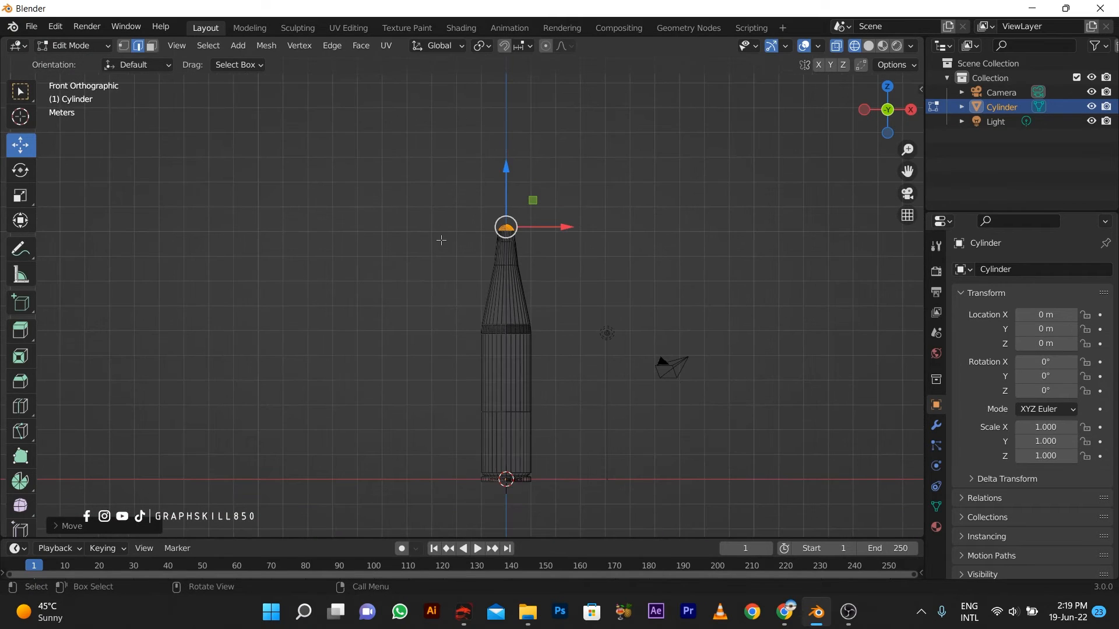
key("Tab")
key("Tab")
key("Tab")
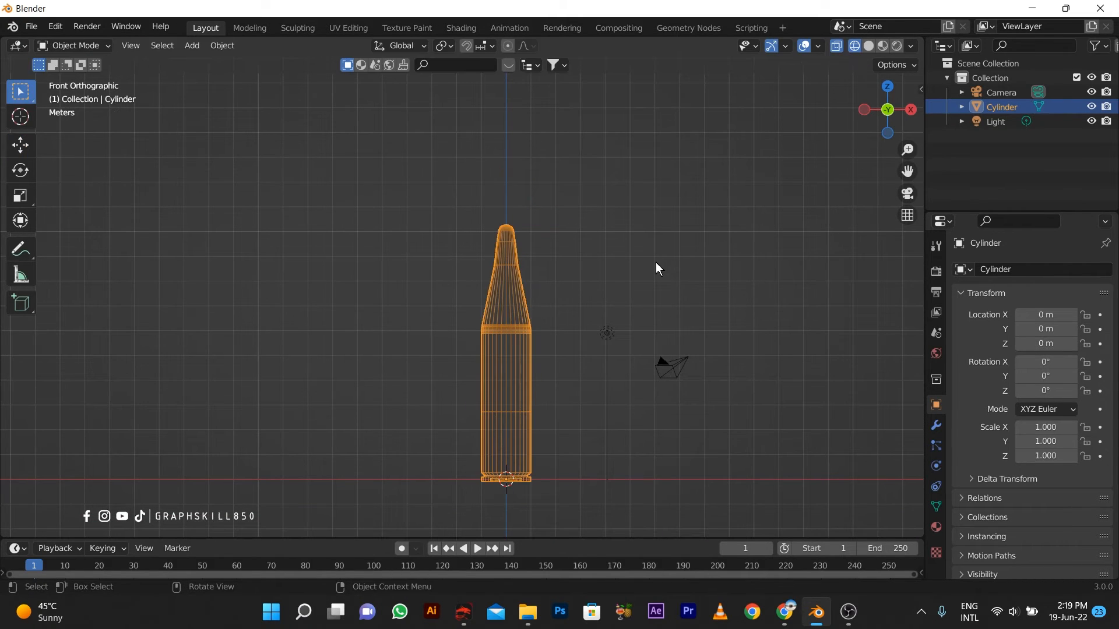
Step: Switch the viewport to Material Preview shading and apply Shade Smooth to the bullet
left_click(896, 46)
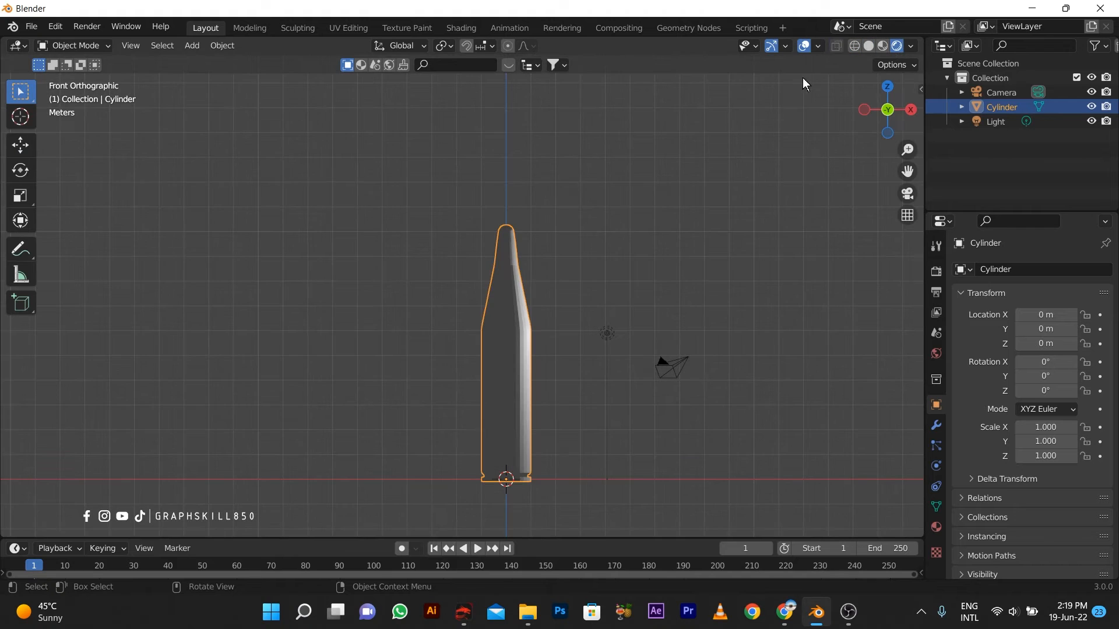
left_click(882, 46)
middle_click_drag(454, 308, 492, 326)
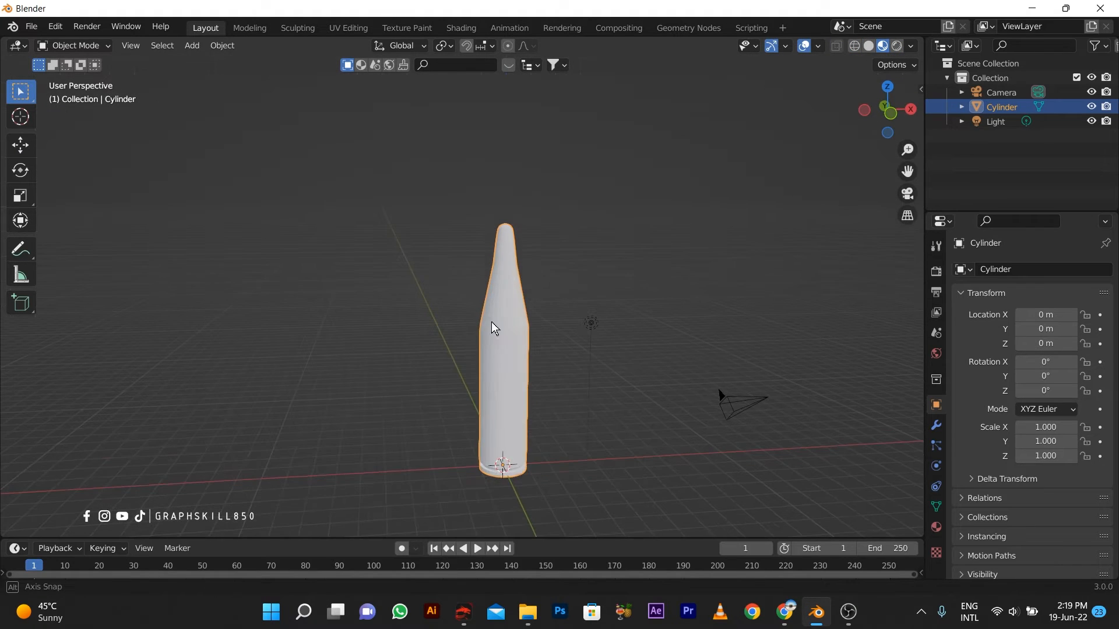
right_click(524, 285)
left_click(487, 267)
middle_click_drag(462, 389, 548, 408)
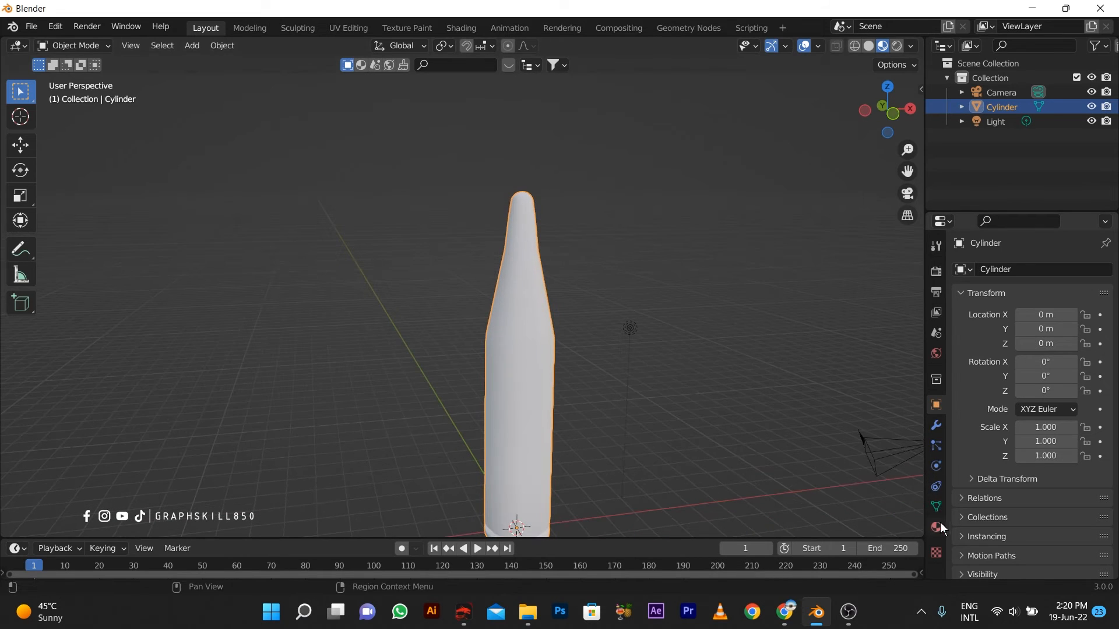
Step: Enable Auto Smooth at 30° in the bullet mesh's normals settings and inspect the shading
left_click(936, 526)
left_click(936, 486)
left_click(934, 466)
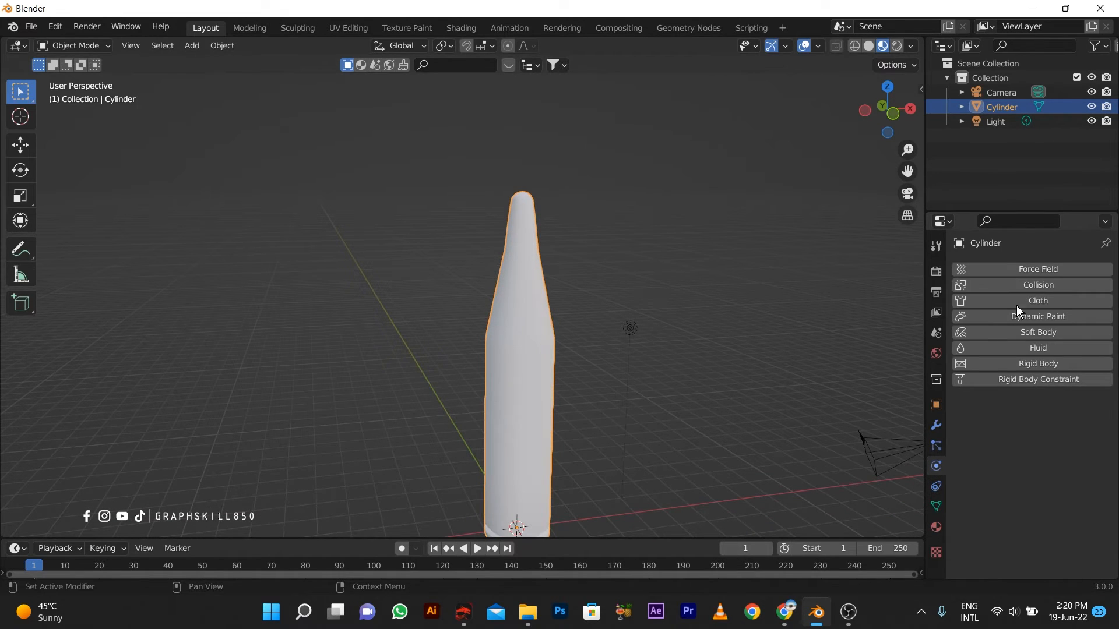
left_click(936, 426)
left_click(936, 507)
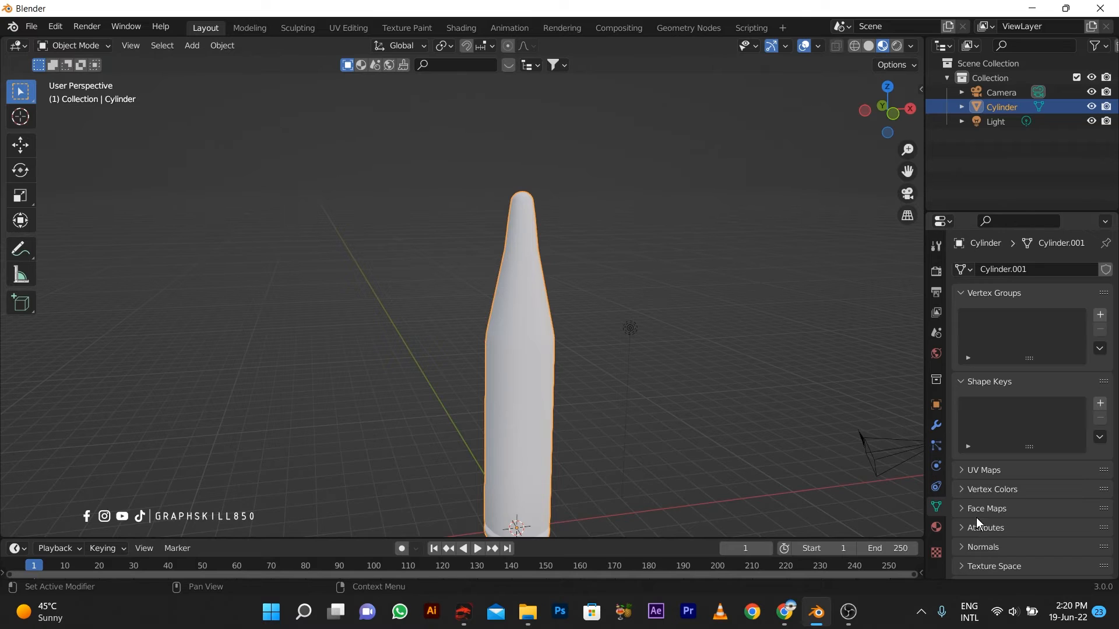
left_click(969, 547)
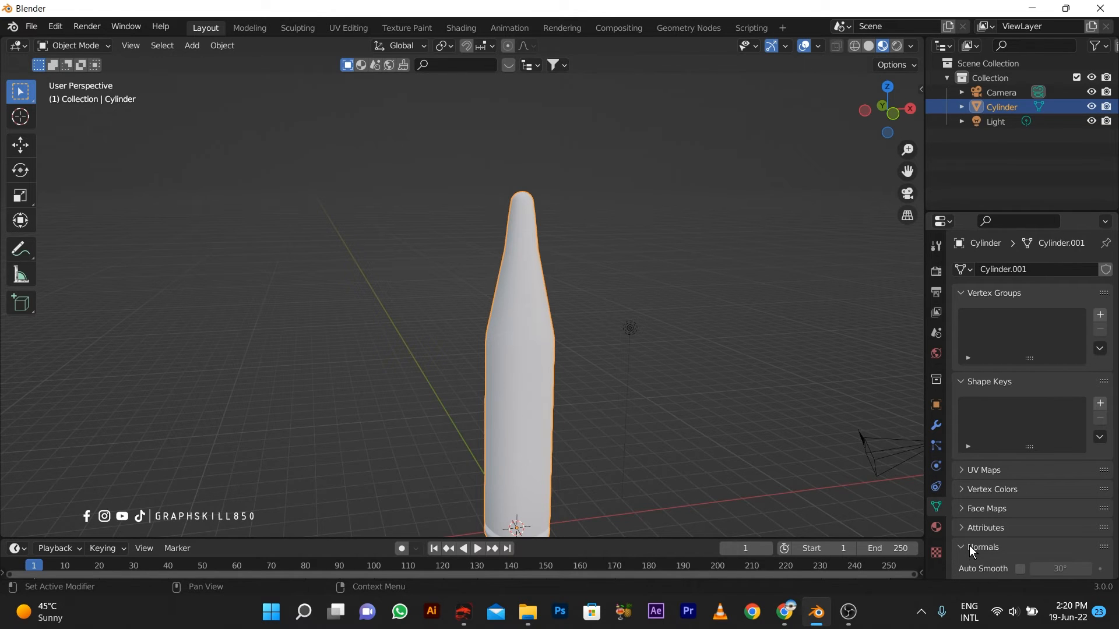
left_click(1020, 568)
scroll(612, 344, "down", 2)
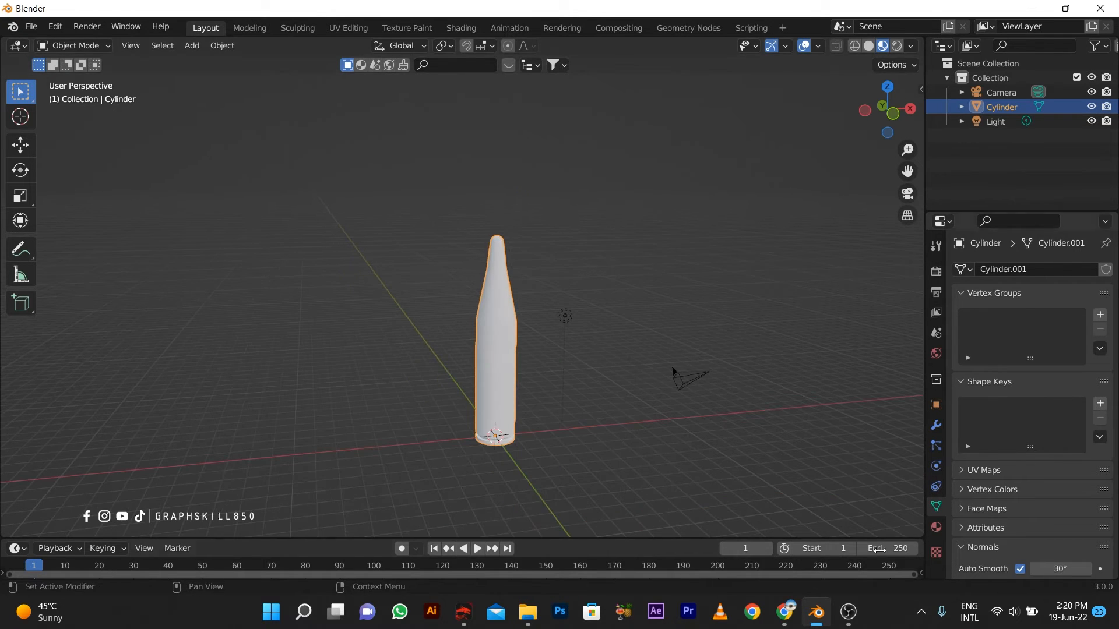
scroll(540, 402, "up", 3)
mouse_move(540, 402)
middle_mouse_down()
mouse_move(477, 373)
mouse_move(529, 413)
middle_mouse_up()
scroll(990, 520, "down", 3)
middle_click_drag(453, 449, 571, 393)
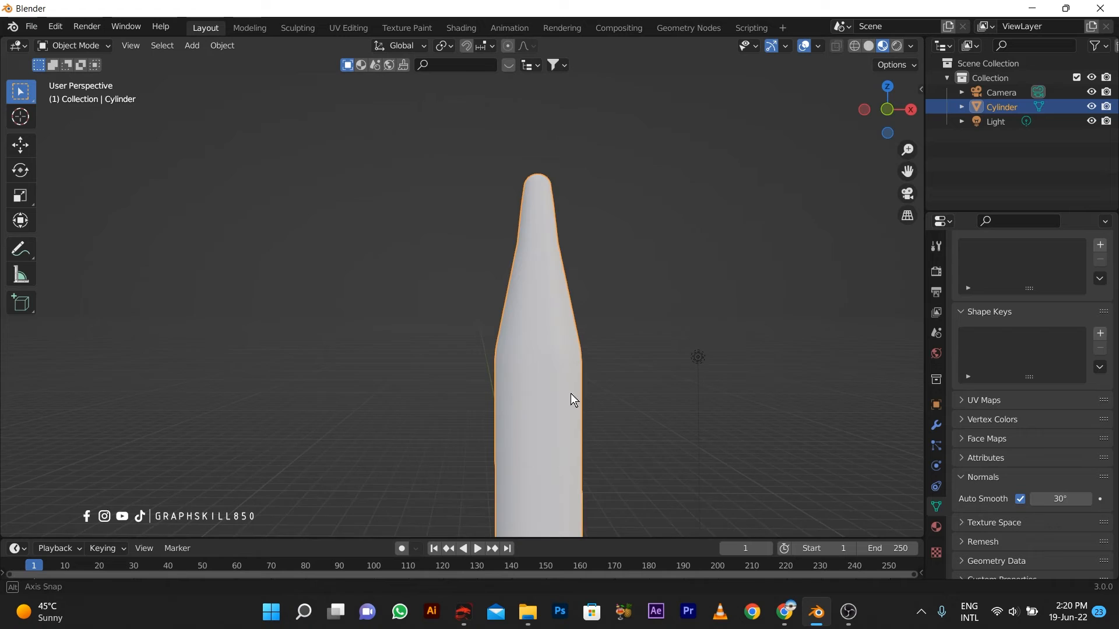
Step: Search the BlenderKit materials for GOLD and apply the polished GOLD meterial to the bullet
left_click(361, 66)
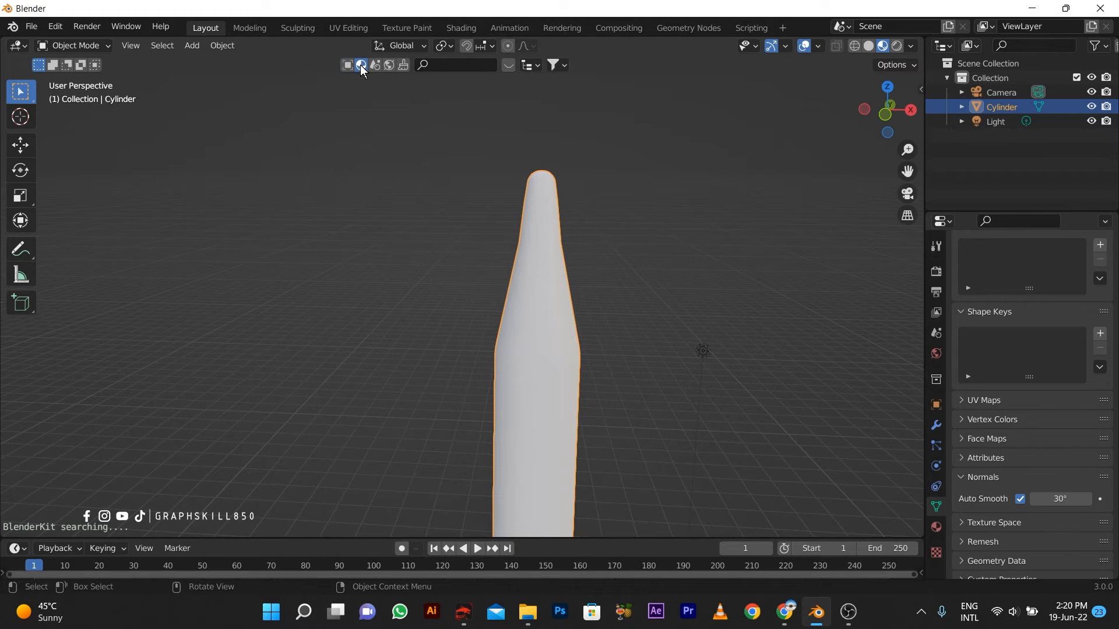
left_click(467, 63)
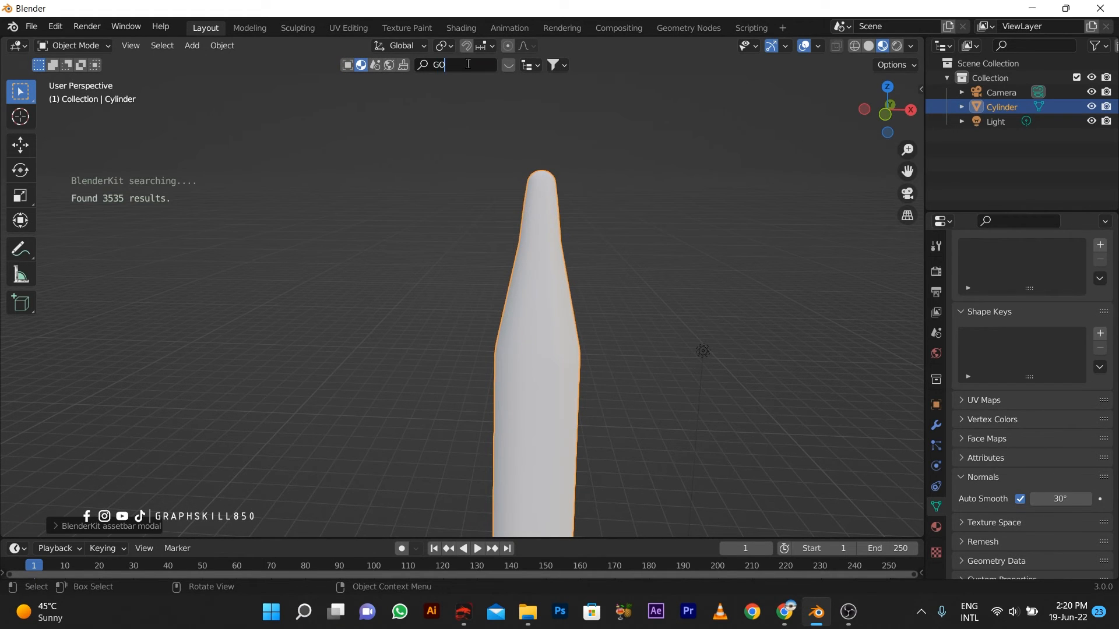
key("Return")
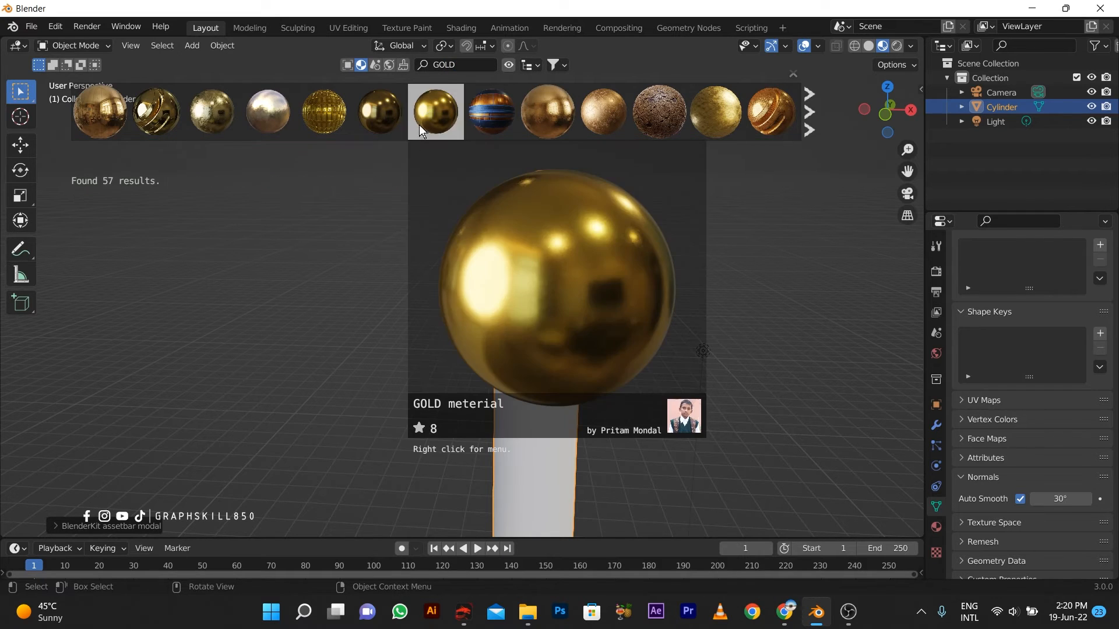
scroll(460, 230, "down", 3)
middle_click_drag(474, 297, 515, 309)
Step: In Edit Mode with face selection, select the centre face of the rounded tip and grow the selection across the dome
key("Tab")
scroll(499, 210, "up", 2)
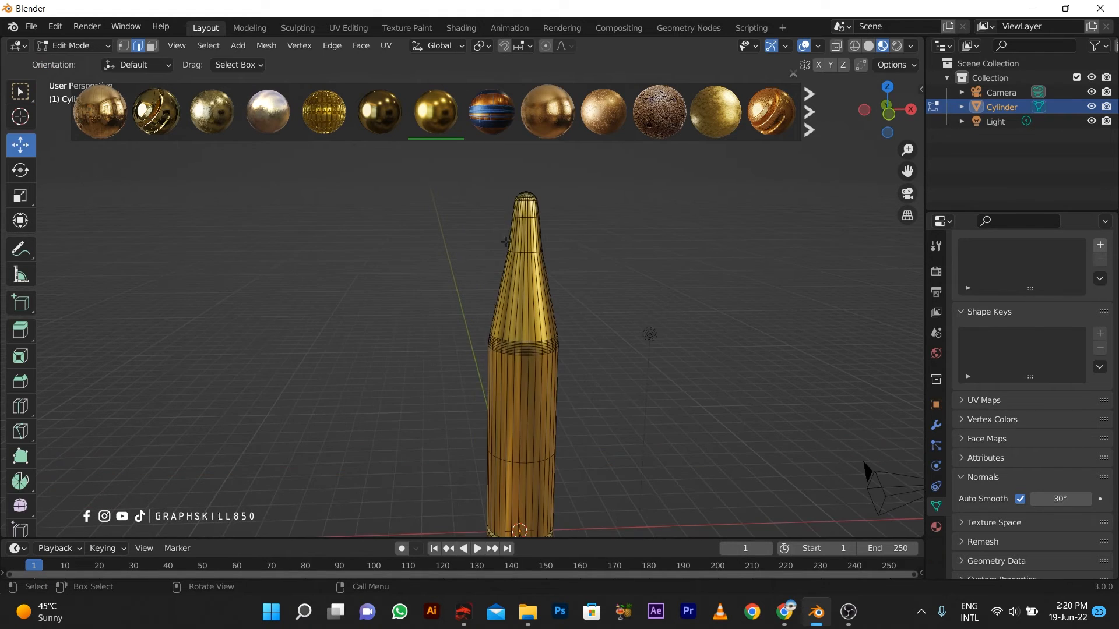
middle_click_drag(506, 242, 424, 396)
scroll(507, 233, "up", 3)
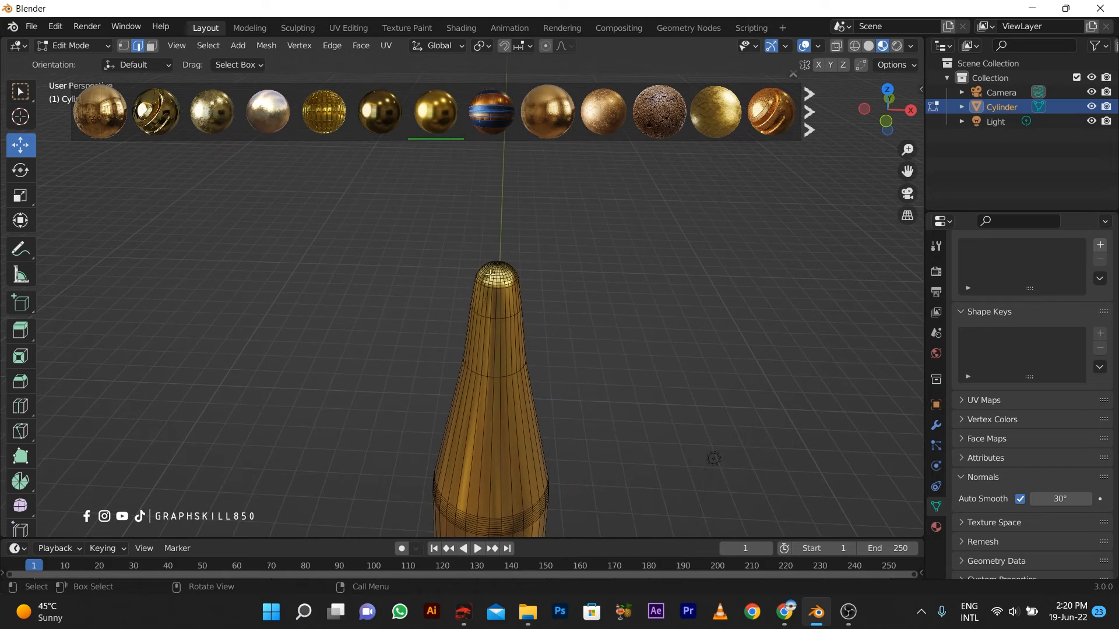
scroll(568, 284, "up", 3)
scroll(572, 283, "up", 2)
middle_click_drag(619, 174, 512, 280)
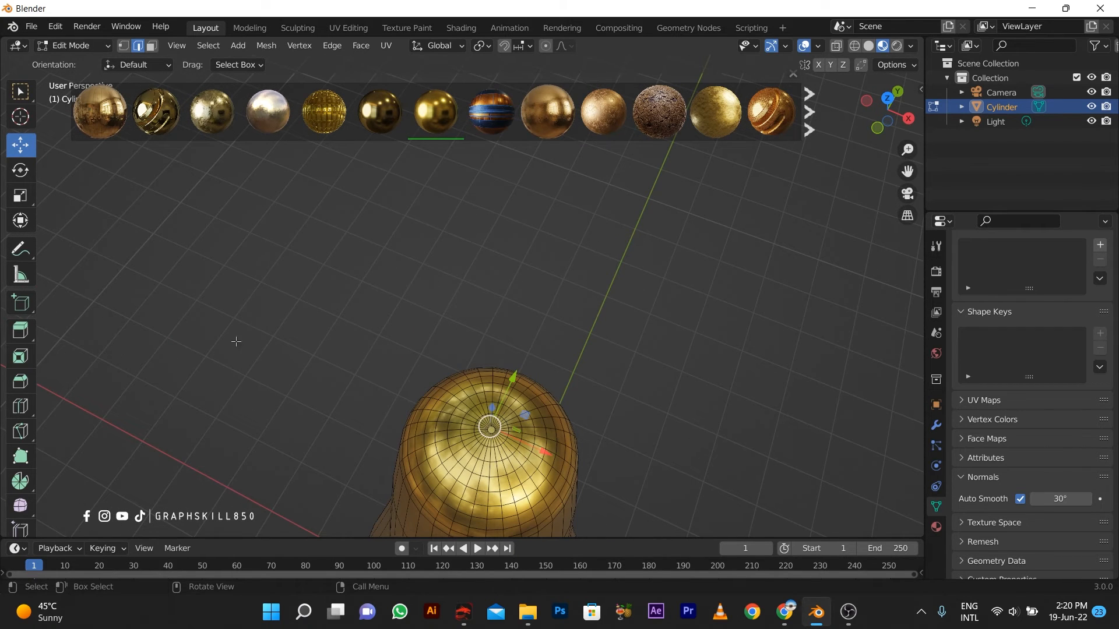
key("3")
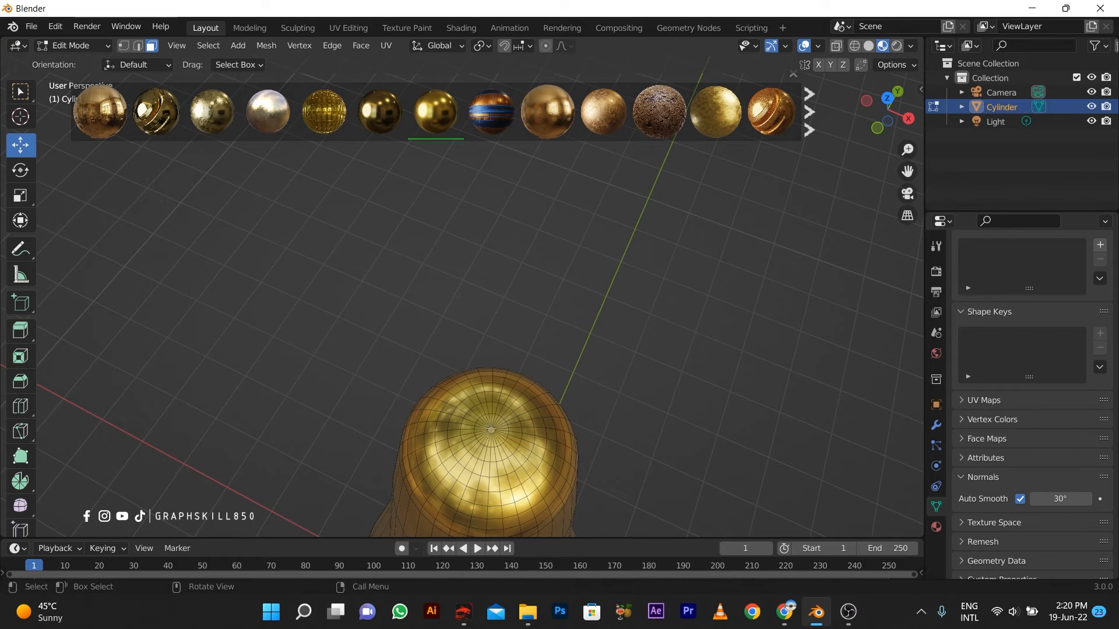
left_click(491, 430)
key("ctrl+KP_Add")
key("ctrl+KP_Add")
key("ctrl+KP_Add")
key("ctrl+KP_Add")
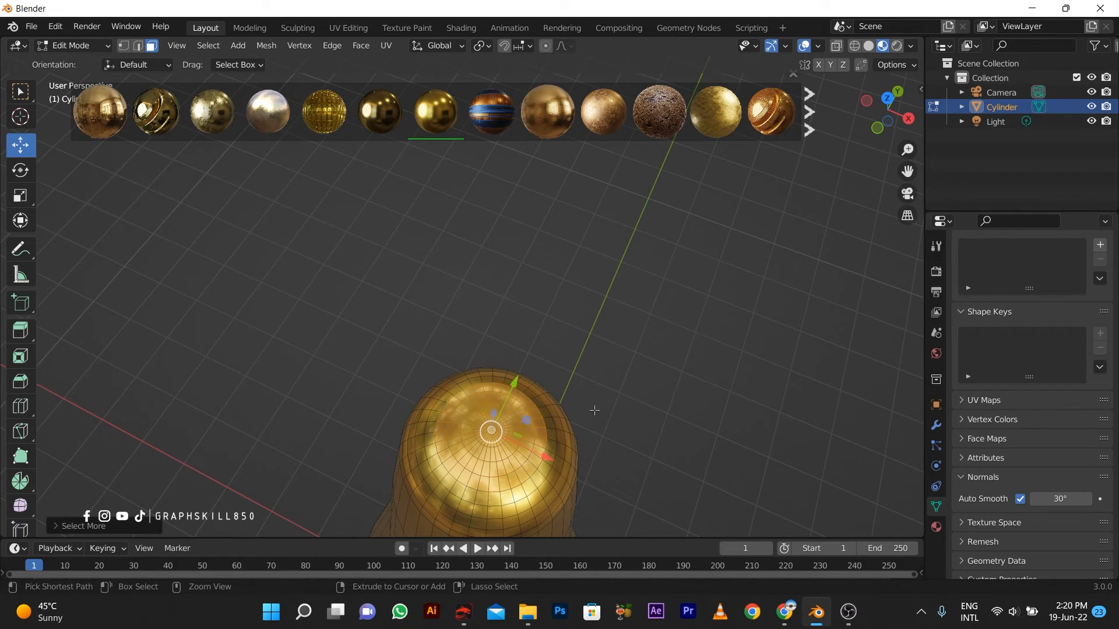
Step: Extend the face selection down to the first edge loop below the rounded dome
middle_click_drag(455, 377, 527, 273)
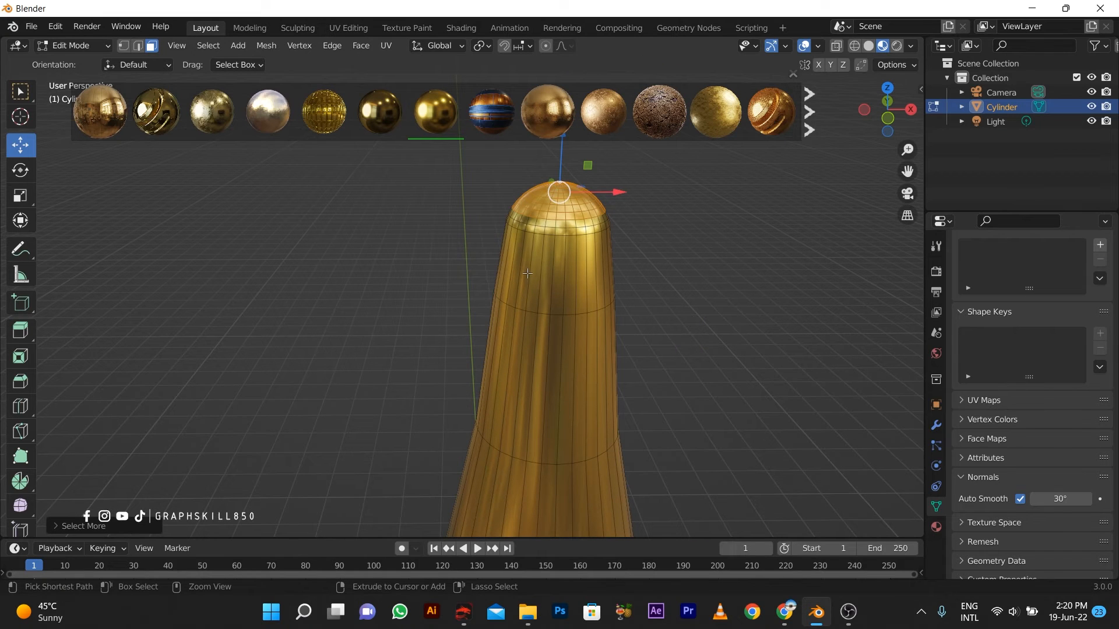
key("ctrl+KP_Add")
key("ctrl+KP_Add")
key("ctrl+KP_Add")
key("ctrl+KP_Subtract")
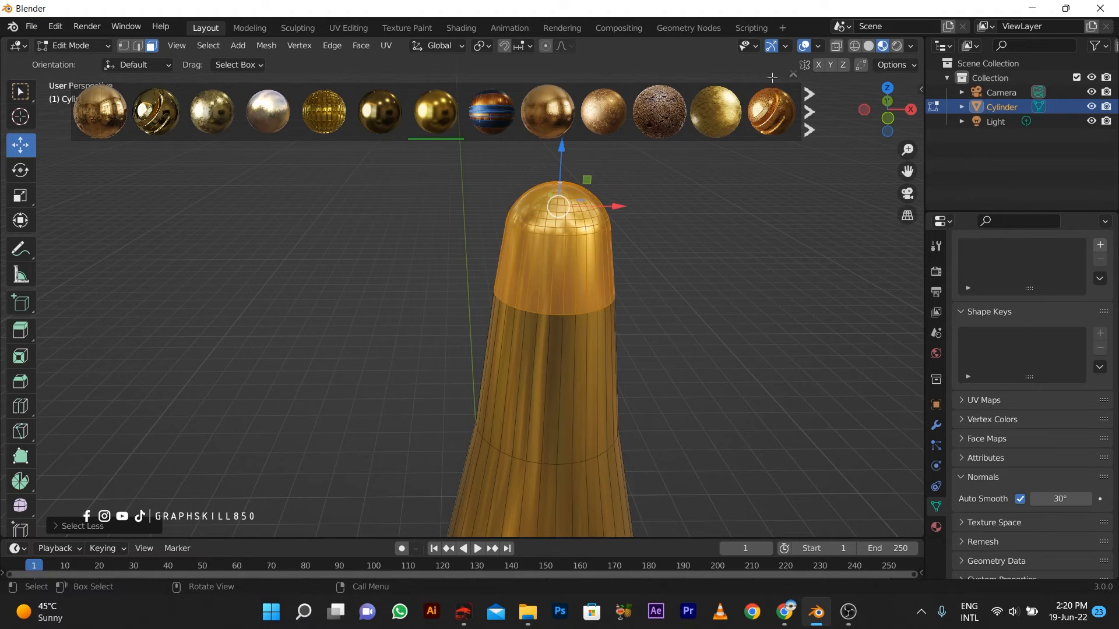
Step: Hide the asset results, add a second material slot, and assign a new material to the selected tip faces
left_click(793, 74)
left_click(936, 528)
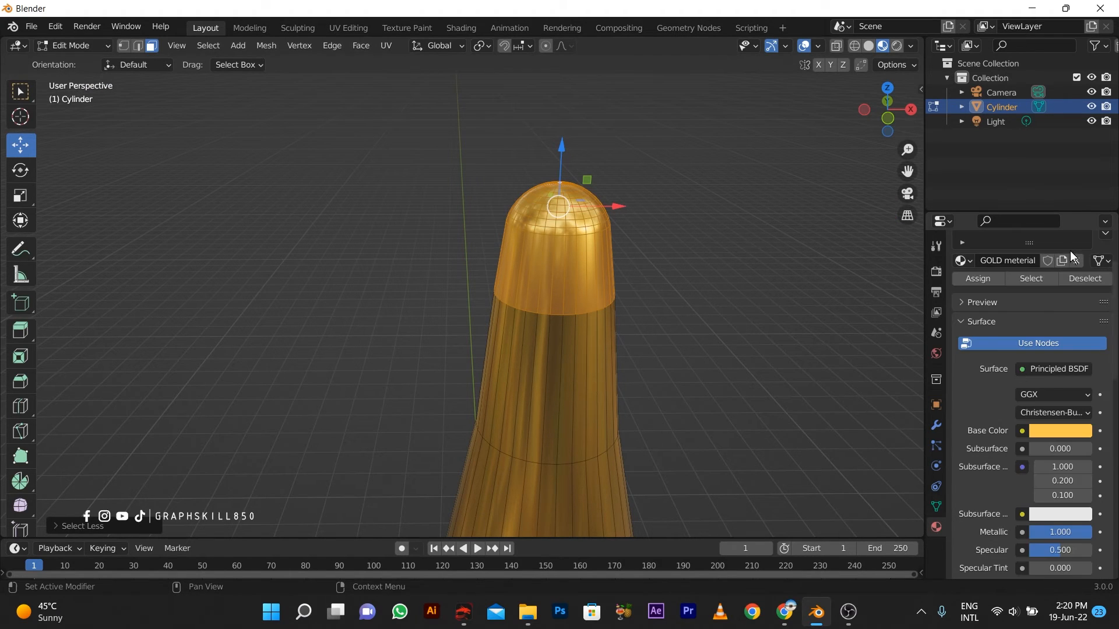
scroll(1070, 257, "up", 5)
left_click(1105, 269)
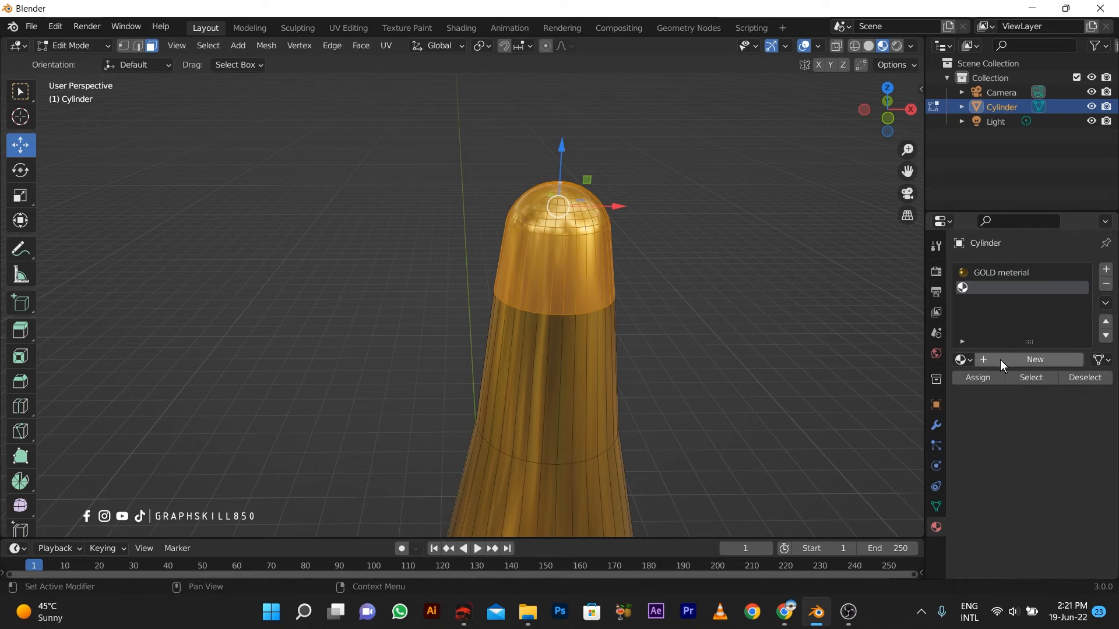
left_click(990, 377)
left_click(1030, 360)
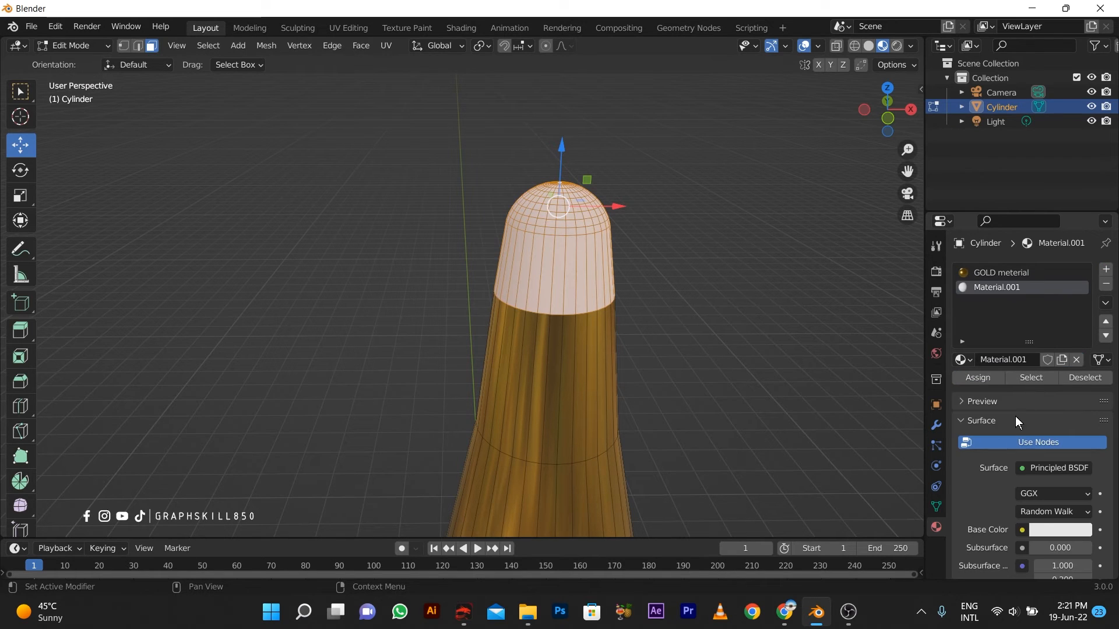
Step: Darken the tip material's base color to grey and inspect the bullet in Object Mode
left_click(1043, 530)
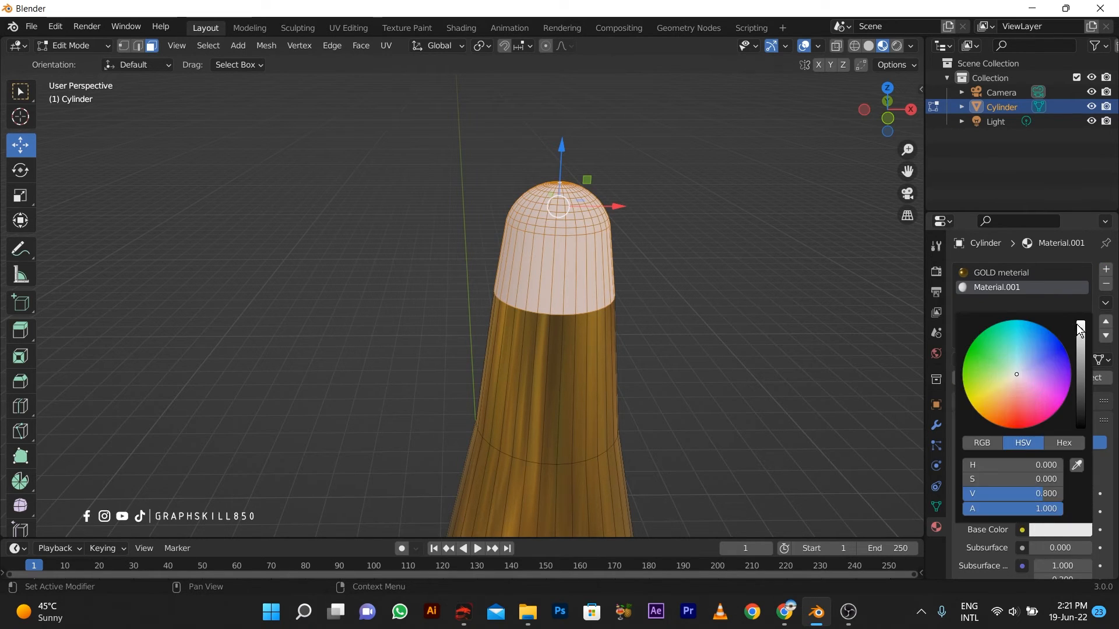
left_click_drag(1080, 327, 1085, 387)
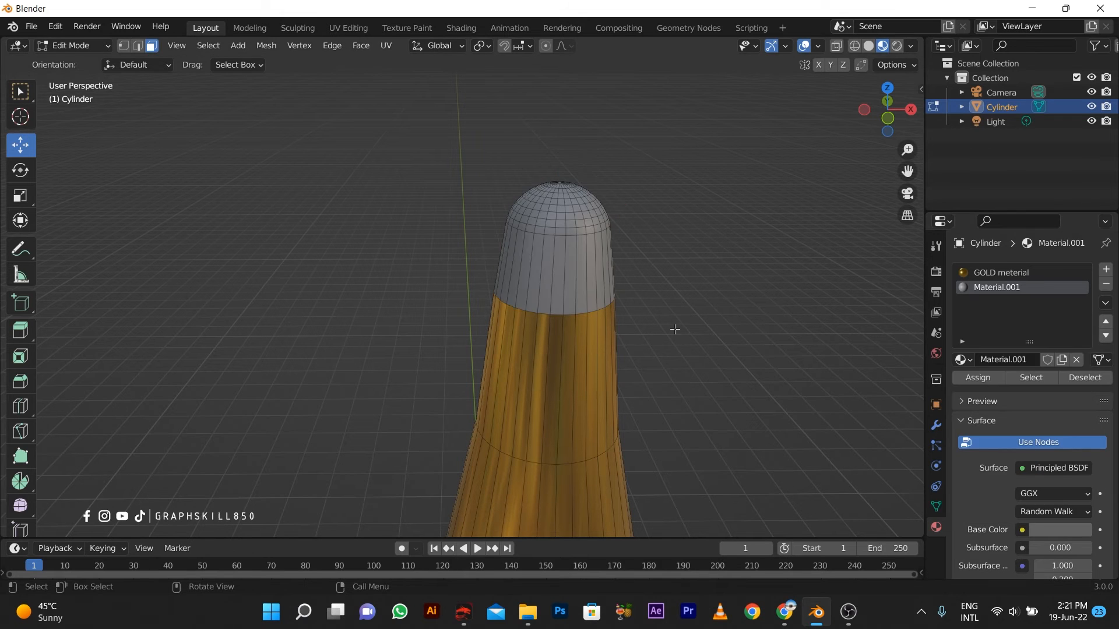
key("Tab")
scroll(459, 236, "down", 6)
middle_click_drag(511, 288, 516, 267)
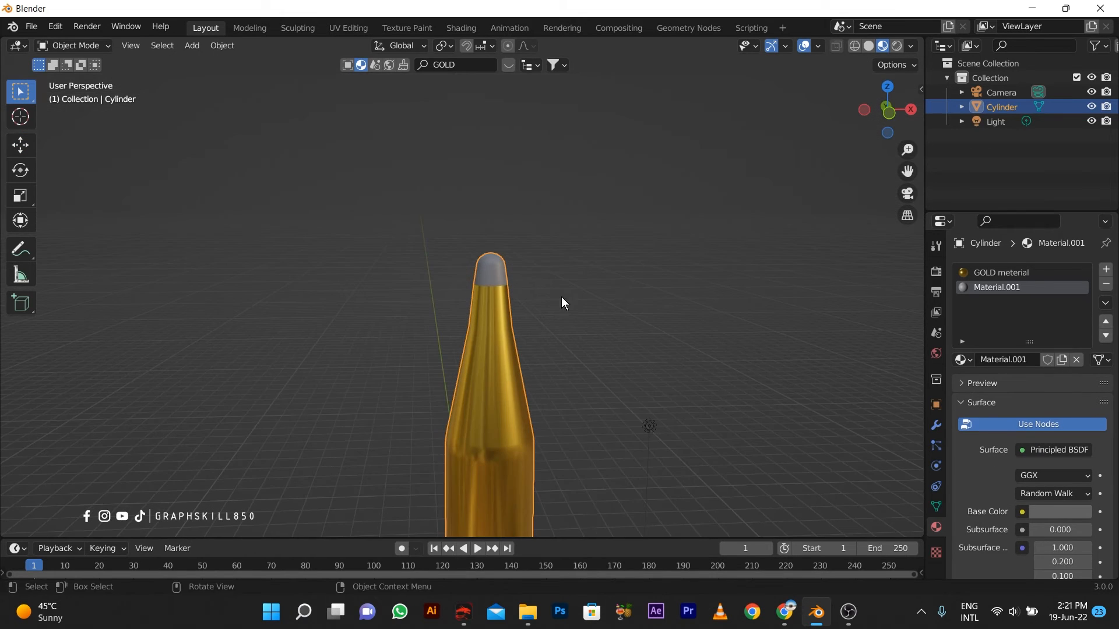
middle_click_drag(576, 295, 598, 235, "shift")
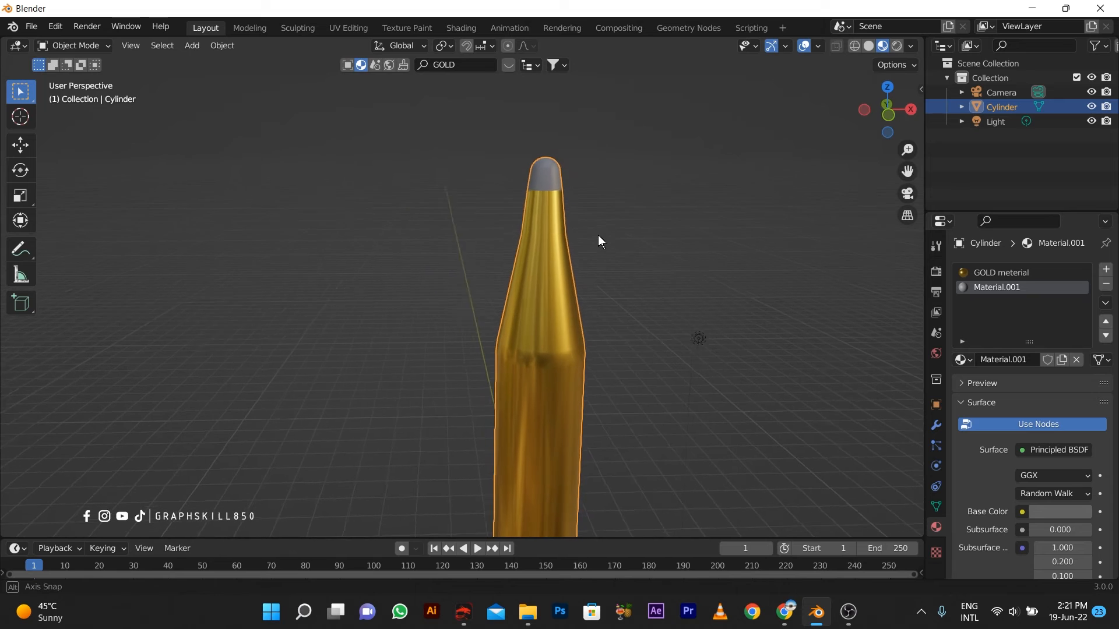
scroll(603, 327, "up", 1)
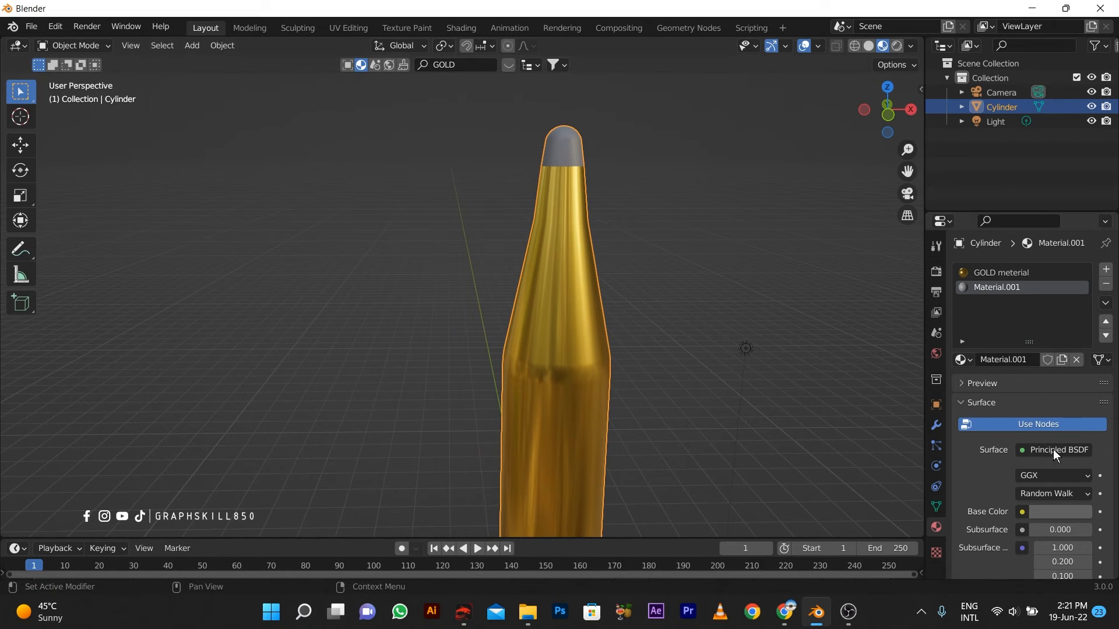
Step: Set the tip material's Metallic to 1.000 and Roughness to 0.234
scroll(1058, 512, "down", 4)
scroll(1056, 526, "down", 1)
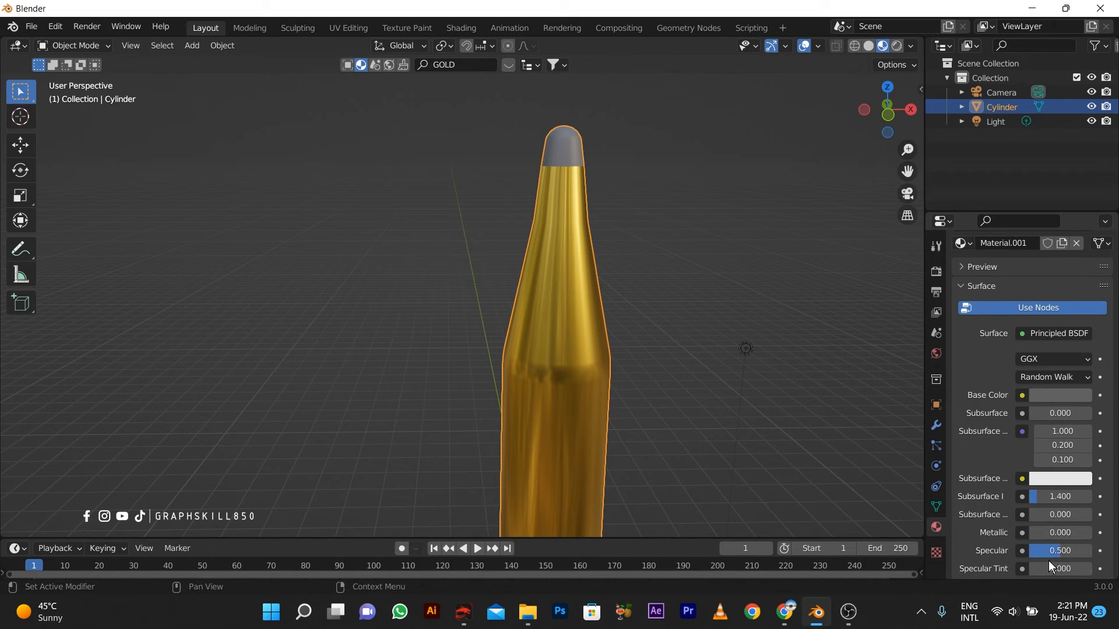
mouse_move(1043, 530)
left_mouse_down()
mouse_move(1065, 536)
mouse_move(1029, 515)
mouse_move(1046, 515)
left_mouse_up()
scroll(1065, 536, "down", 3)
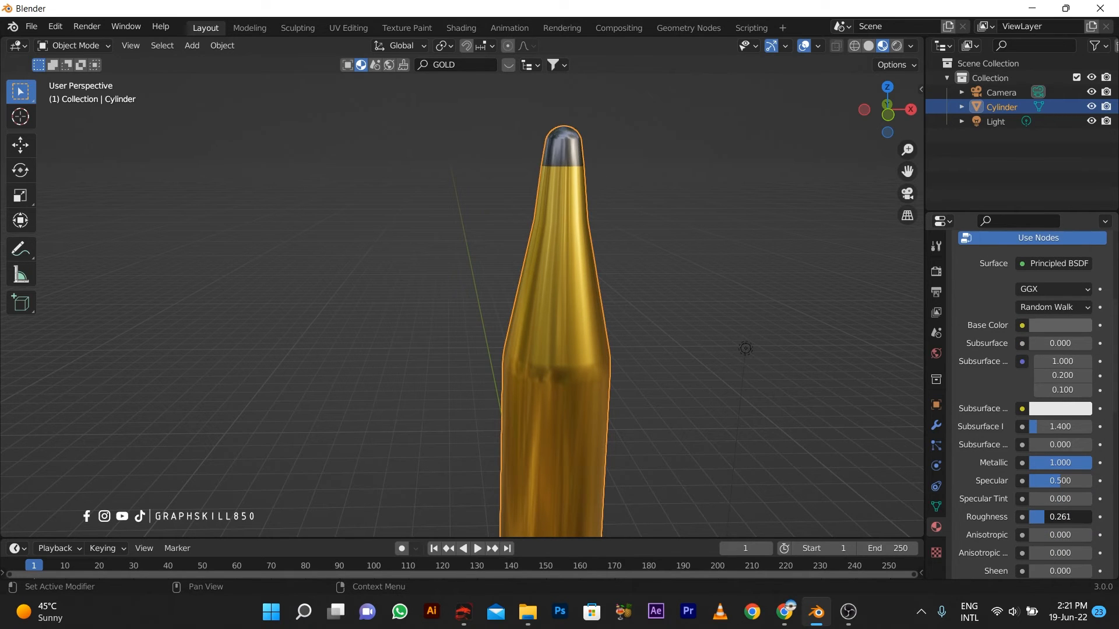
scroll(554, 250, "down", 4)
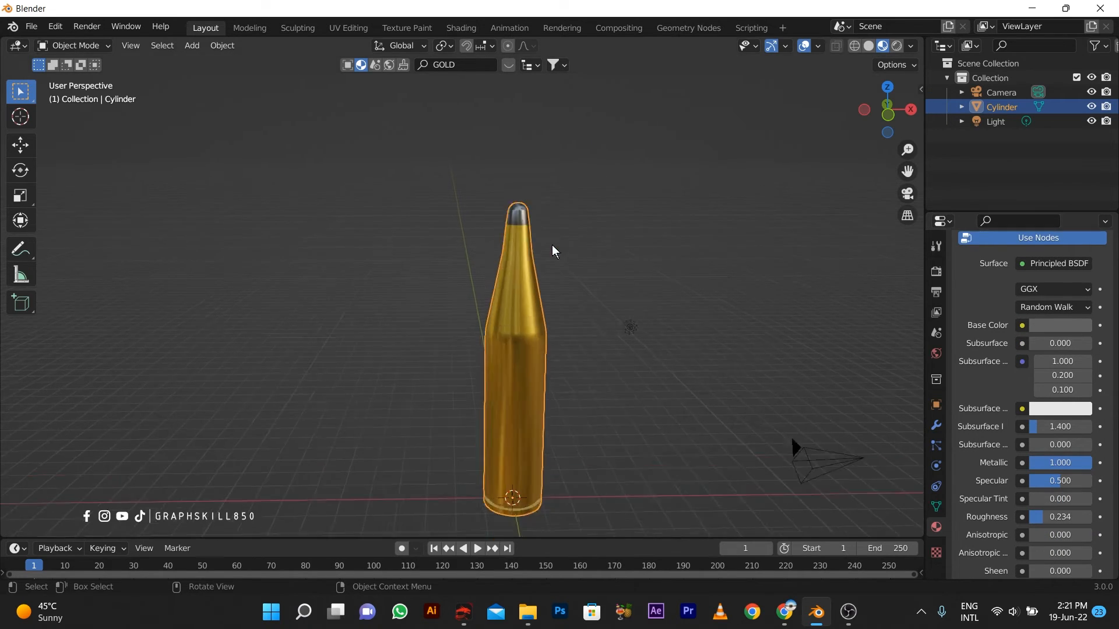
mouse_move(551, 322)
middle_mouse_down()
mouse_move(583, 335)
mouse_move(554, 327)
middle_mouse_up()
scroll(460, 291, "up", 1)
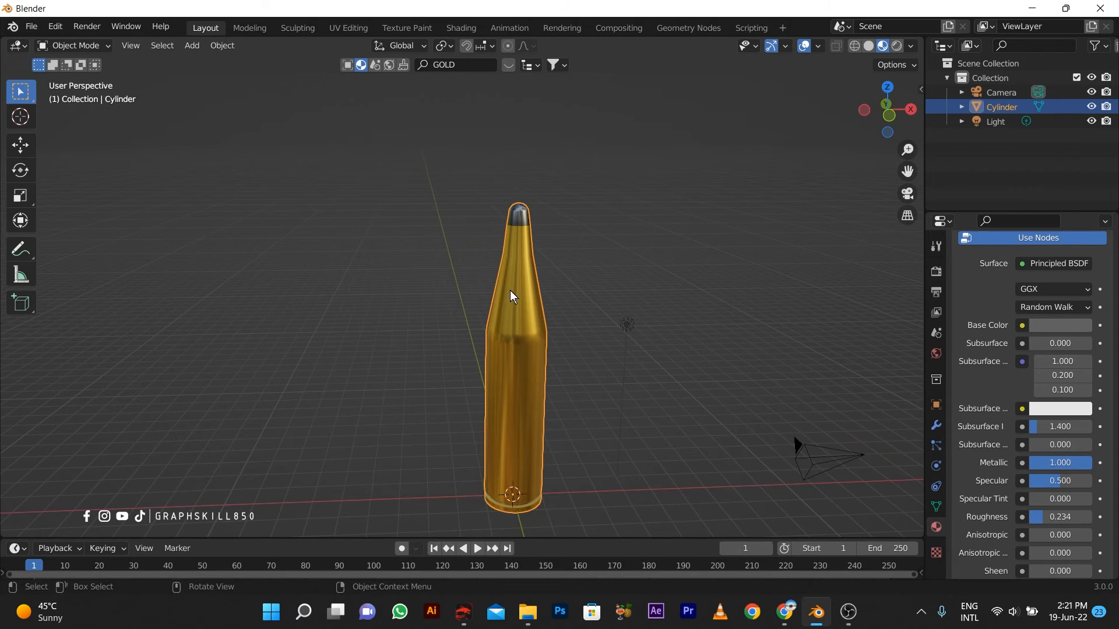
Step: Enter Edit Mode on the bullet, check the gold bullets reference picture in Chrome, and return to Blender
scroll(513, 289, "up", 2)
key("Tab")
left_click(553, 313)
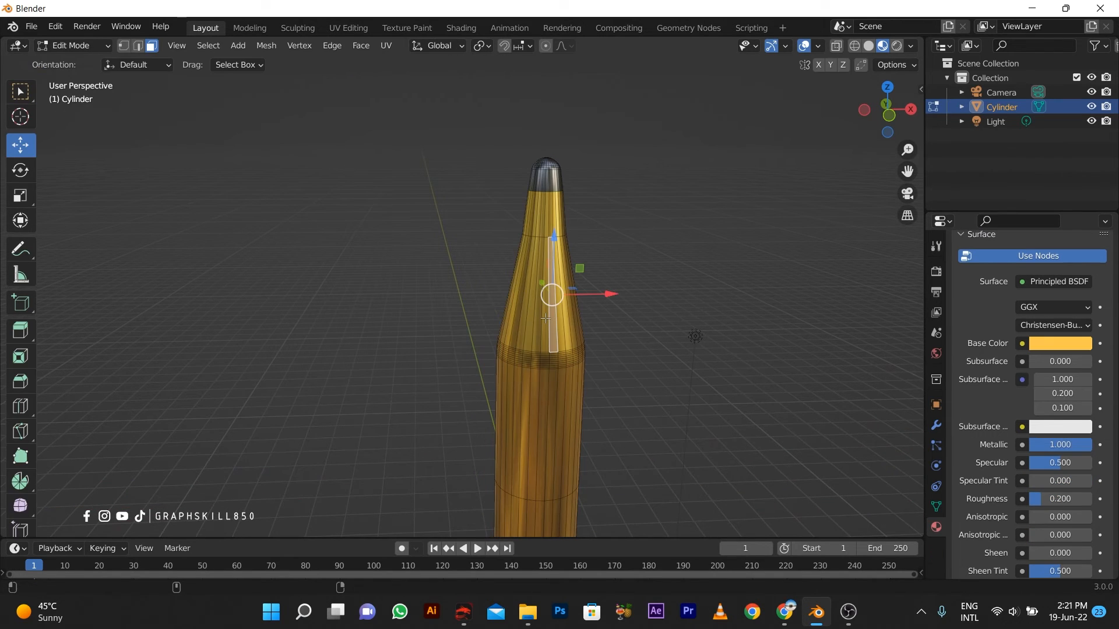
key("super")
left_click(786, 612)
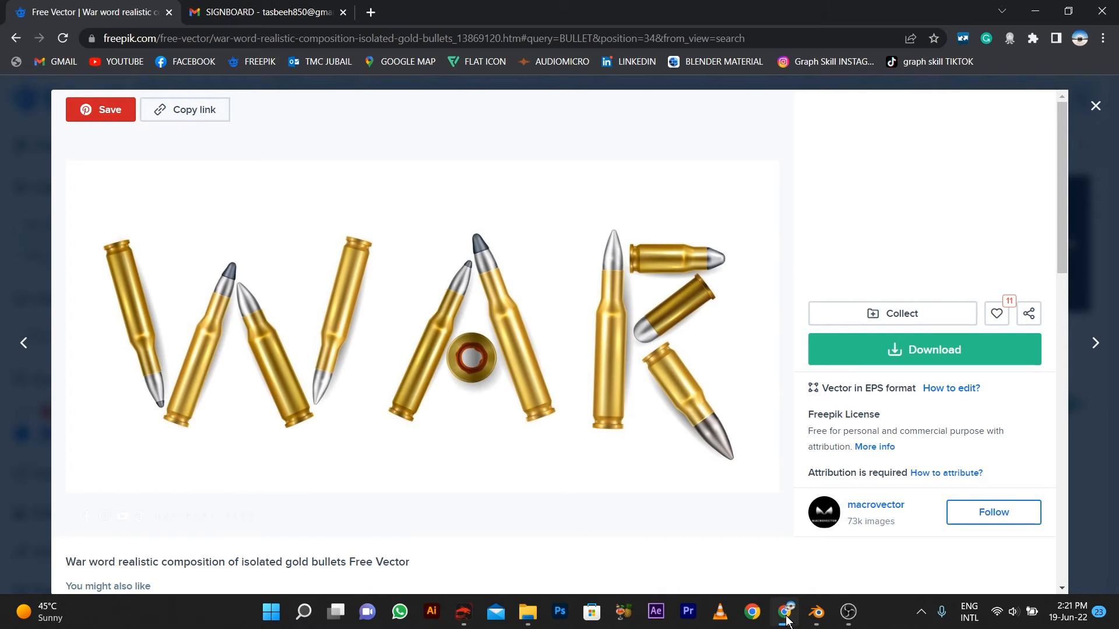
left_click(786, 612)
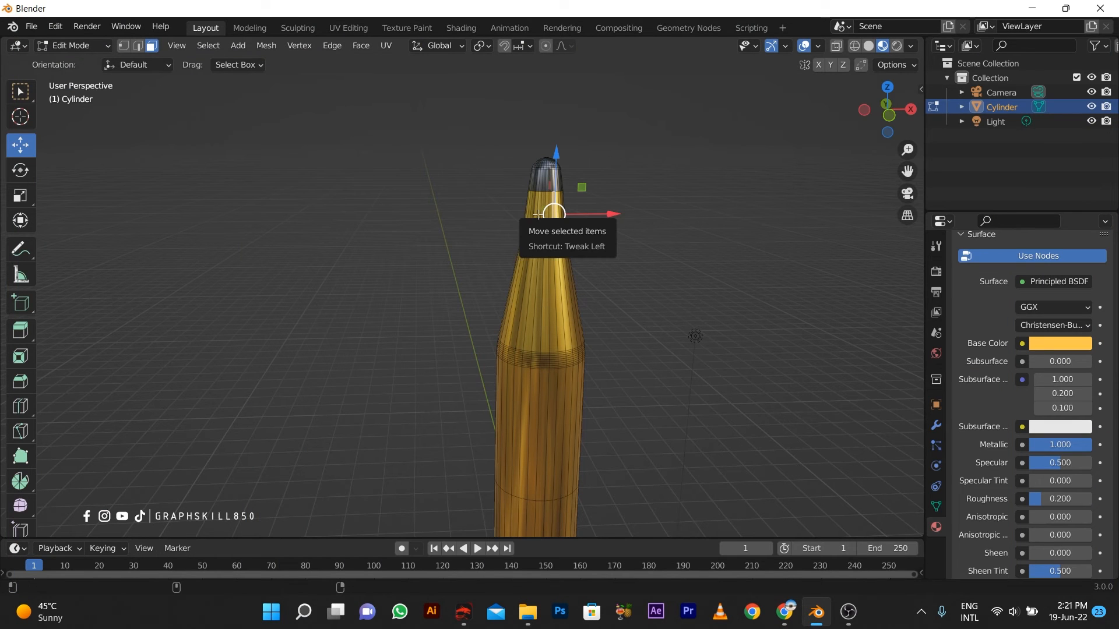
key("super")
key("super")
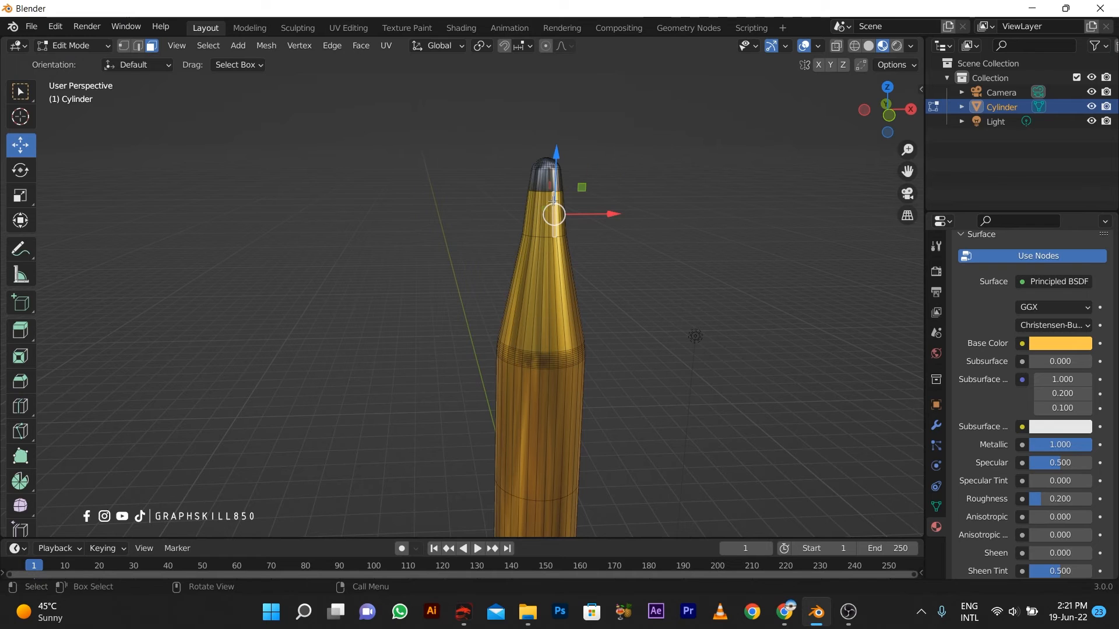
Step: Select the ring of faces directly below the grey tip and assign it a new material in a third slot
scroll(553, 201, "up", 4)
left_click(653, 123)
left_click(635, 115, "alt")
scroll(616, 136, "down", 3)
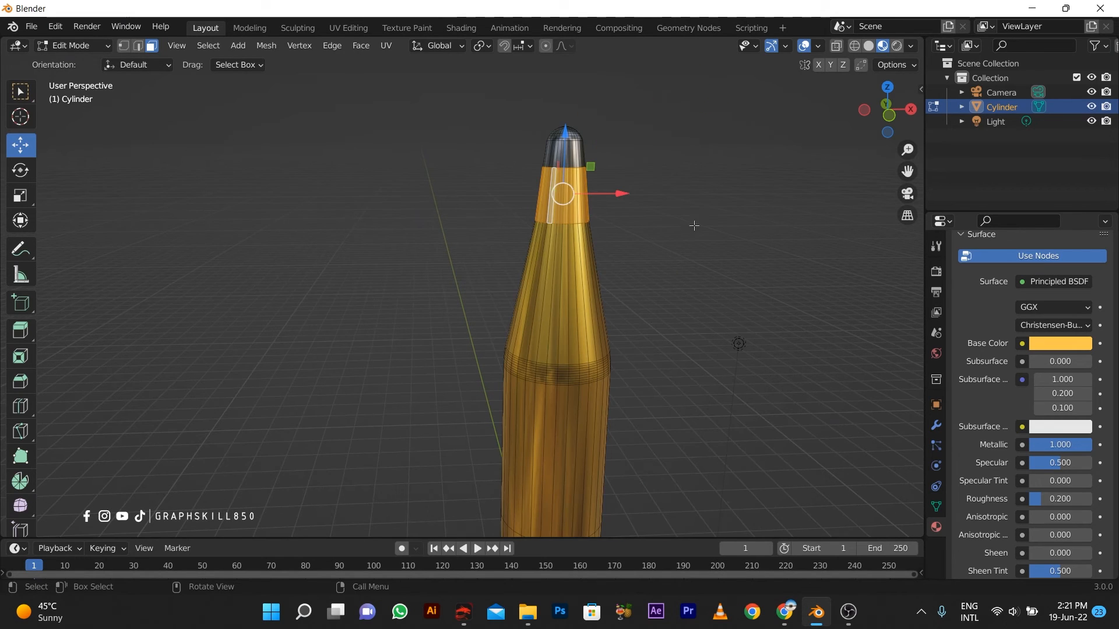
scroll(1026, 350, "up", 6)
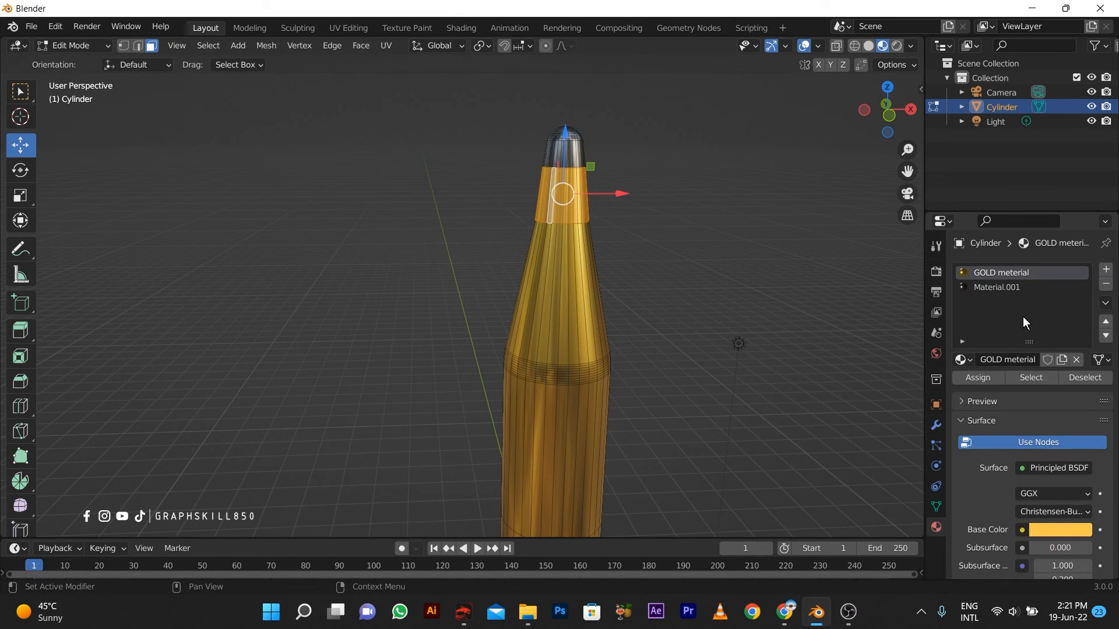
left_click(1105, 270)
left_click(970, 378)
left_click(1011, 361)
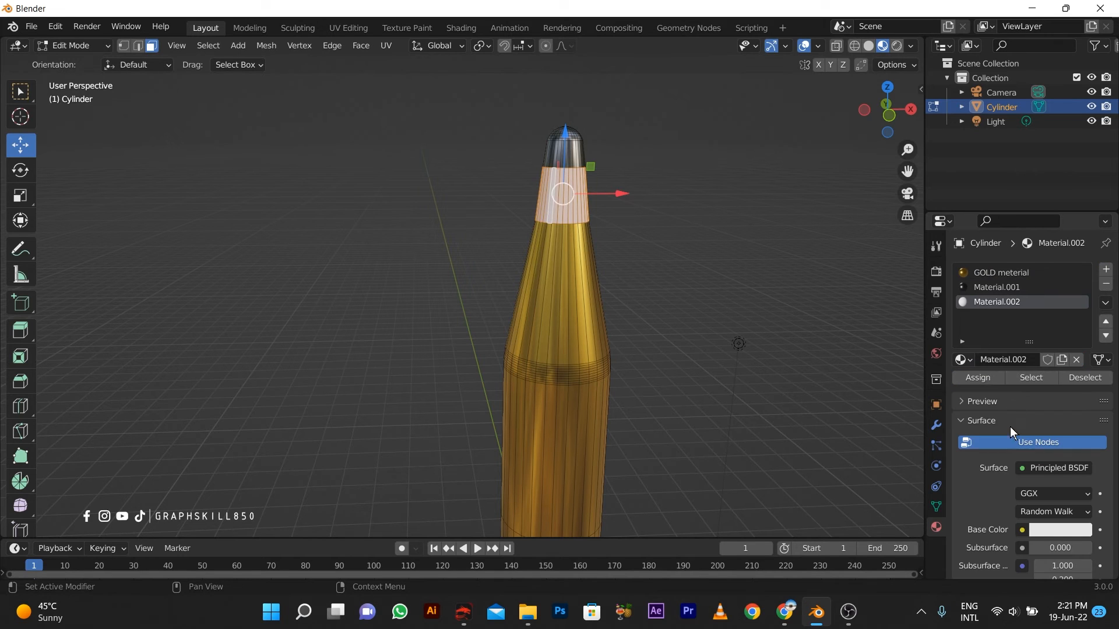
Step: Darken the base color of the new band material to mid-grey
left_click(1059, 530)
left_click_drag(1080, 338, 1080, 382)
left_click(803, 324)
scroll(794, 444, "down", 3)
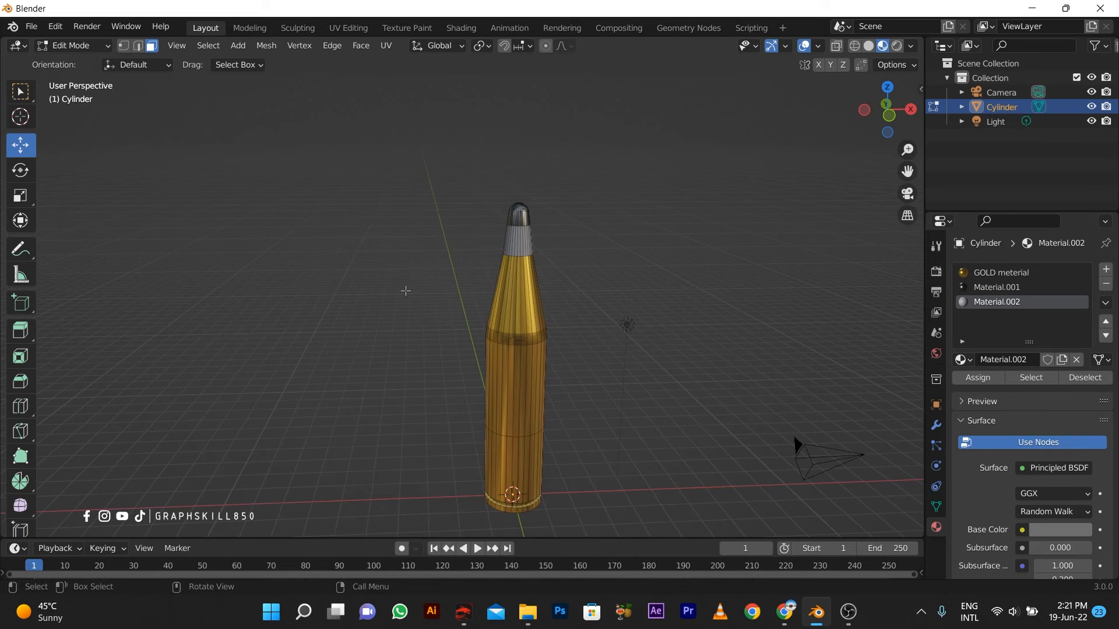
Step: Set the band material's Metallic to 0.468 and Roughness to 0.417
scroll(782, 439, "up", 4)
scroll(1075, 522, "down", 7)
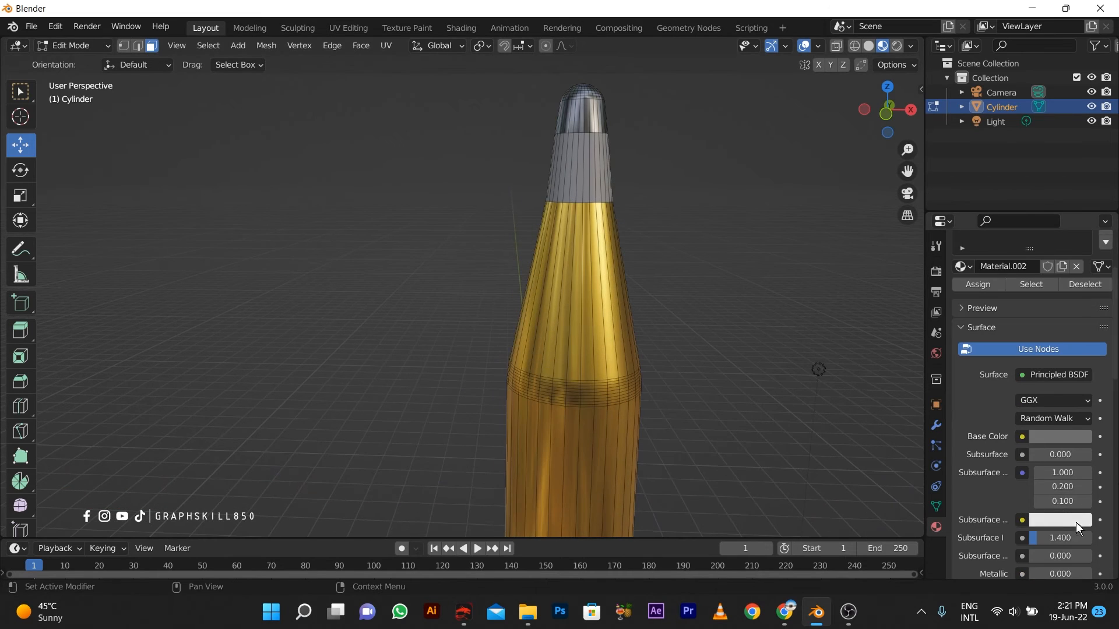
left_click_drag(1031, 504, 1087, 504)
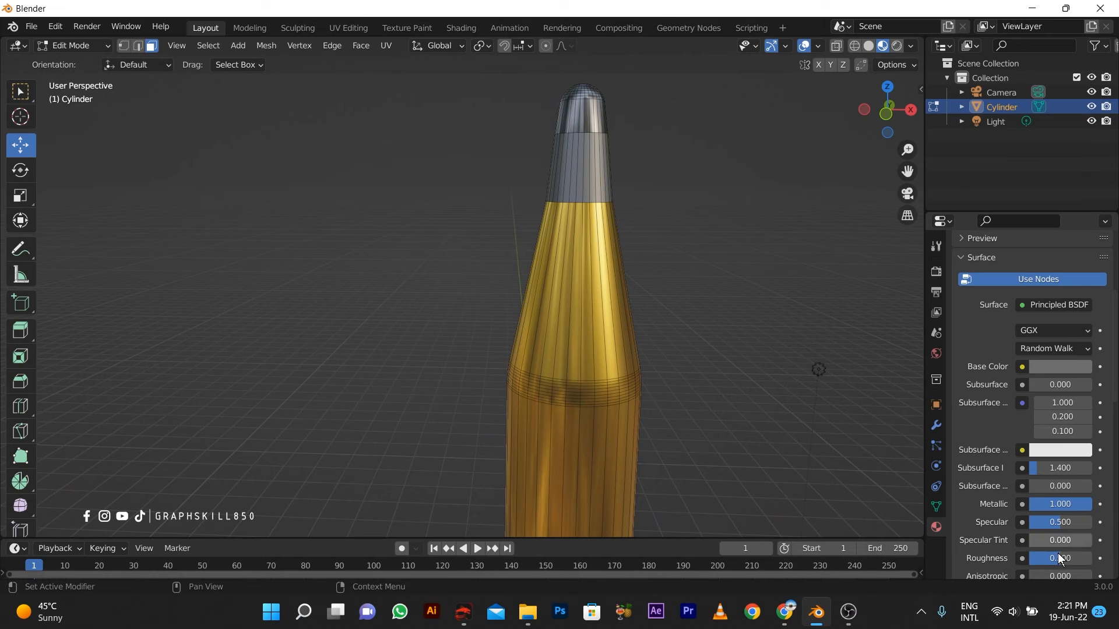
left_click_drag(1077, 558, 1055, 558)
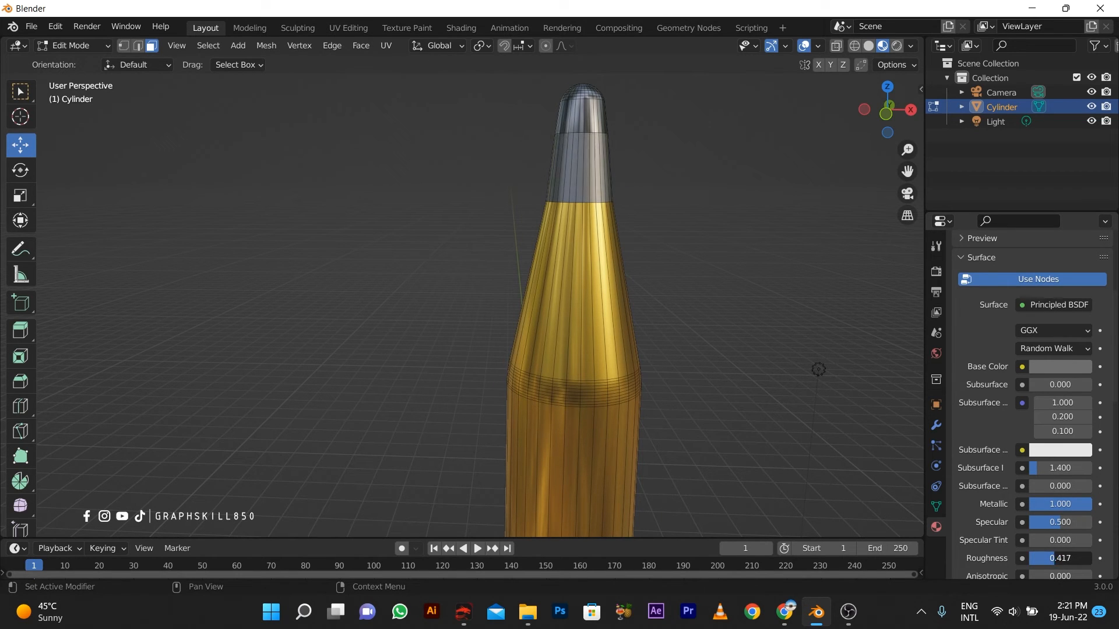
left_click_drag(1066, 504, 1033, 504)
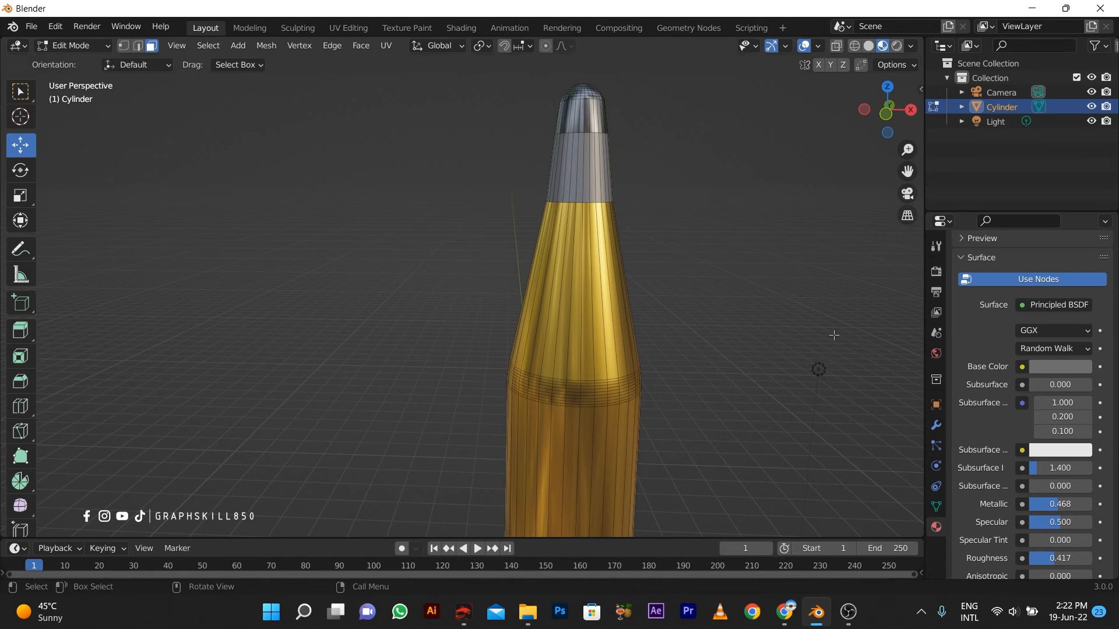
Step: Select the ring of faces around the rim at the bullet's base and assign it a new material in a fourth slot
key("Tab")
scroll(729, 316, "down", 3)
middle_click_drag(357, 208, 526, 298)
scroll(521, 410, "up", 4)
key("Tab")
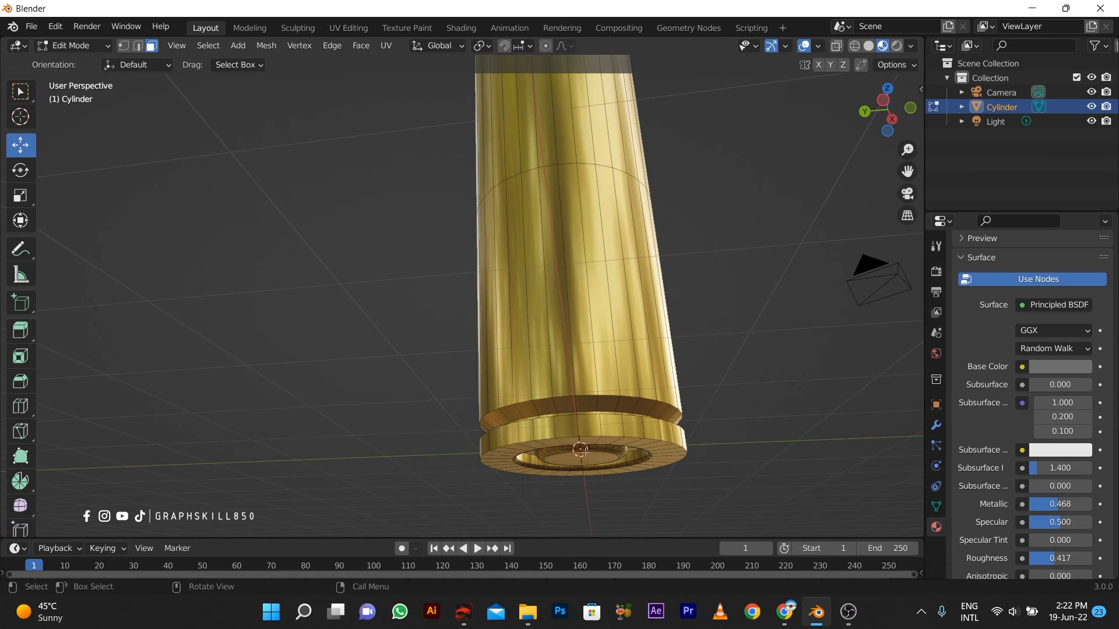
left_click(570, 429)
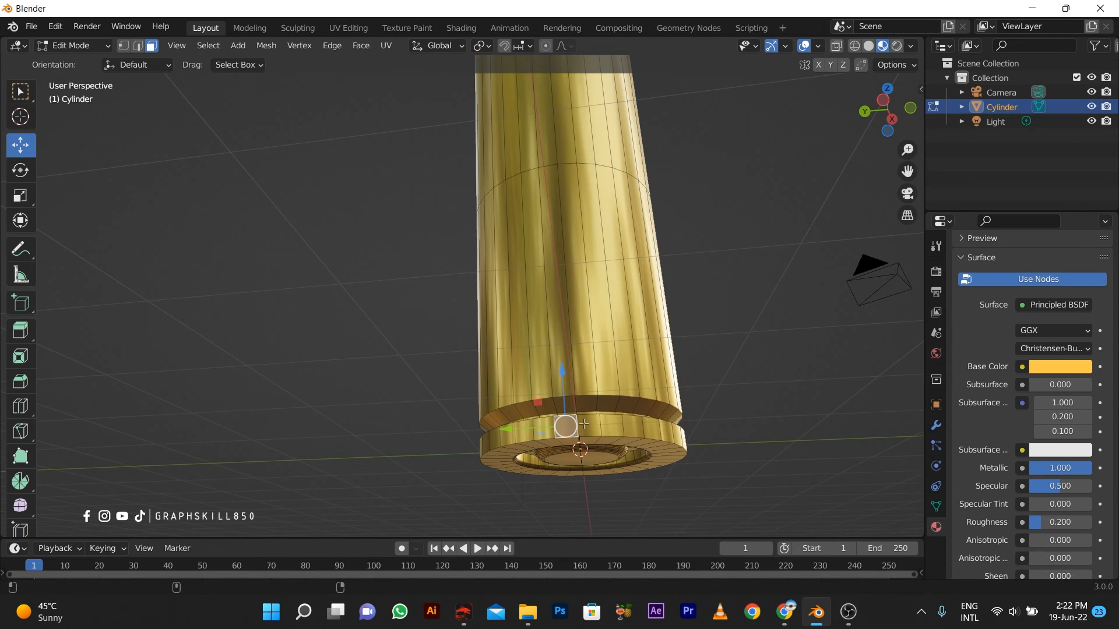
key("super")
key("super")
left_click(381, 392)
left_click(563, 430)
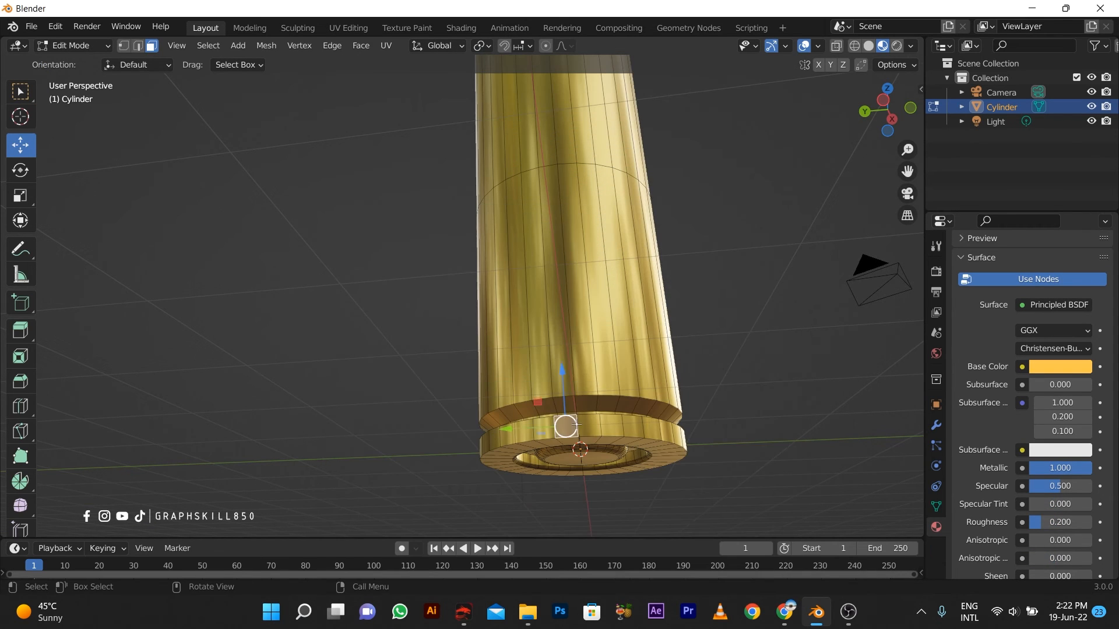
left_click(584, 429, "alt")
left_click(548, 421)
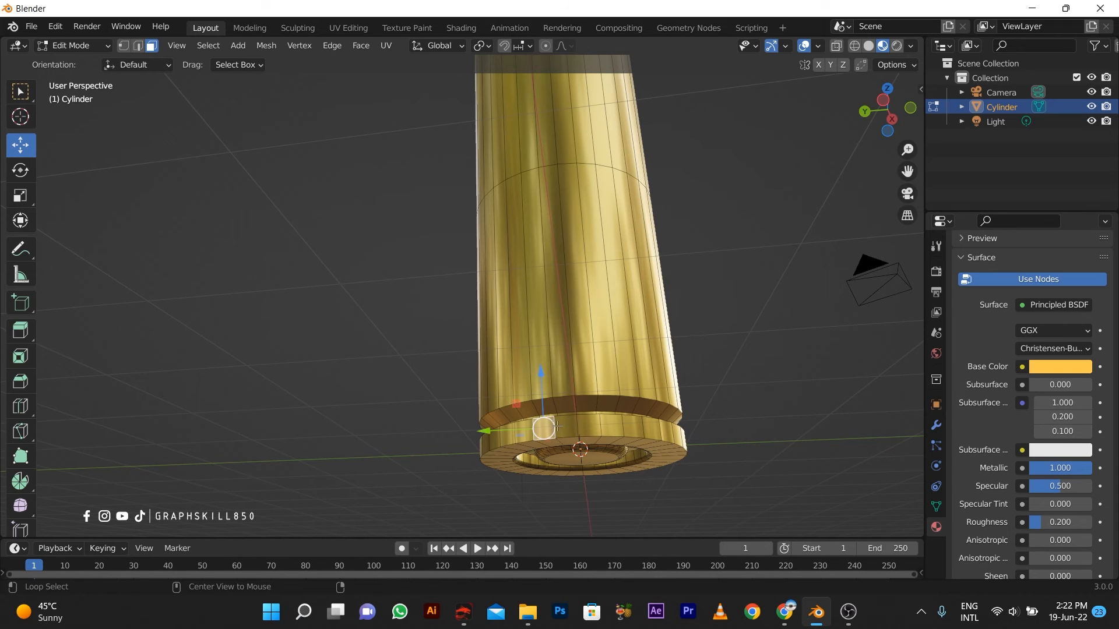
left_click(578, 430, "alt")
scroll(1017, 370, "up", 6)
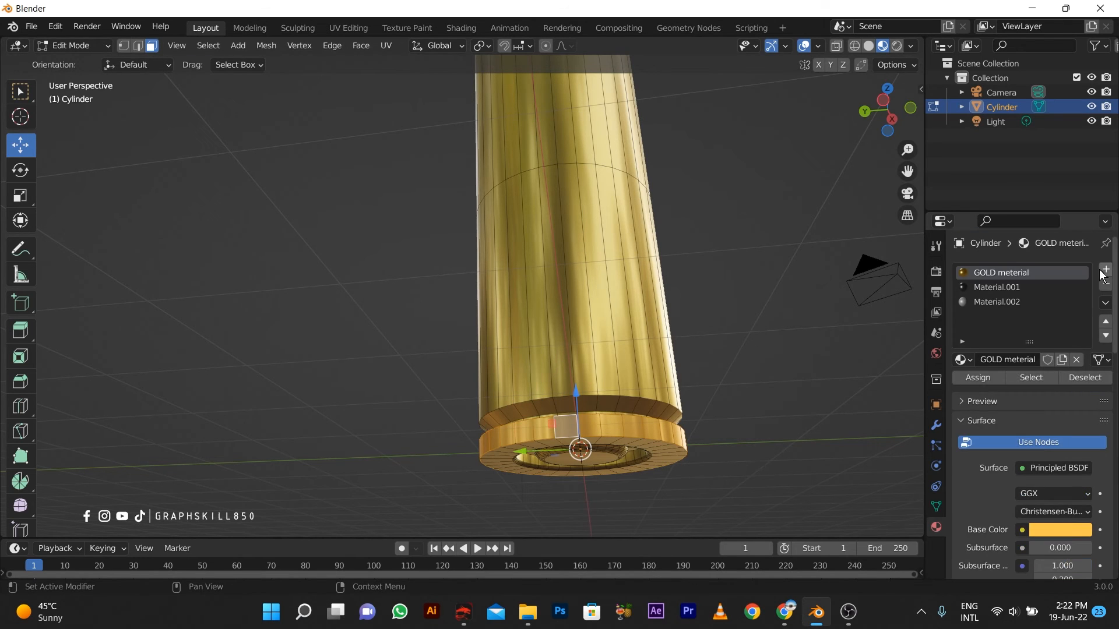
left_click(1105, 269)
left_click(985, 378)
left_click(1026, 362)
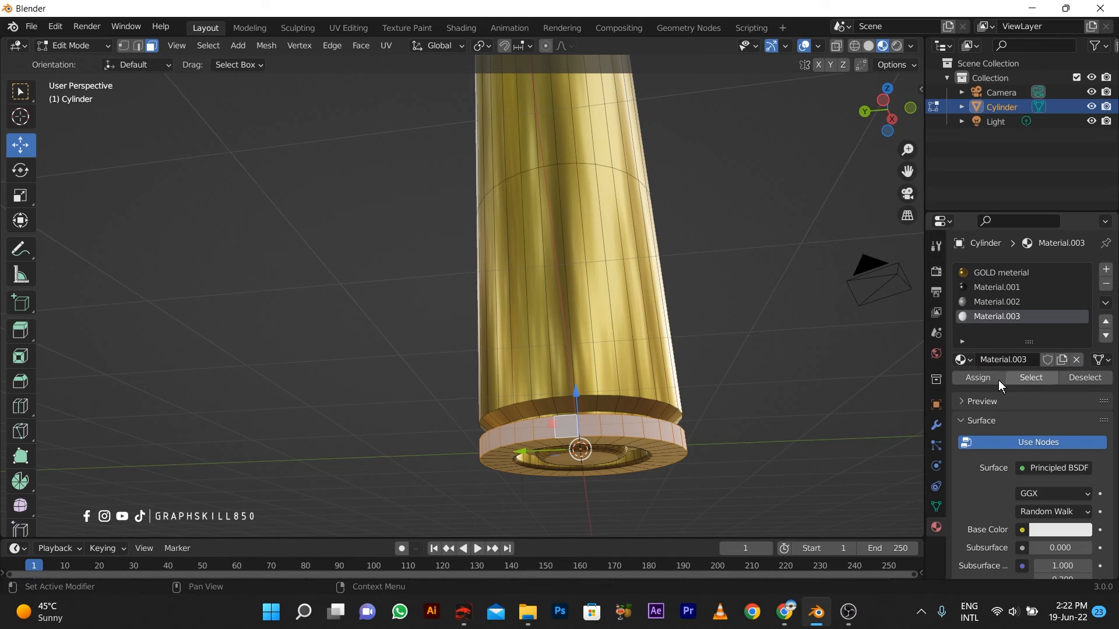
Step: Set the rim material's base color to dark red with saturation 1.000 and value 0.217
left_click(1051, 535)
left_click_drag(1001, 376, 1021, 428)
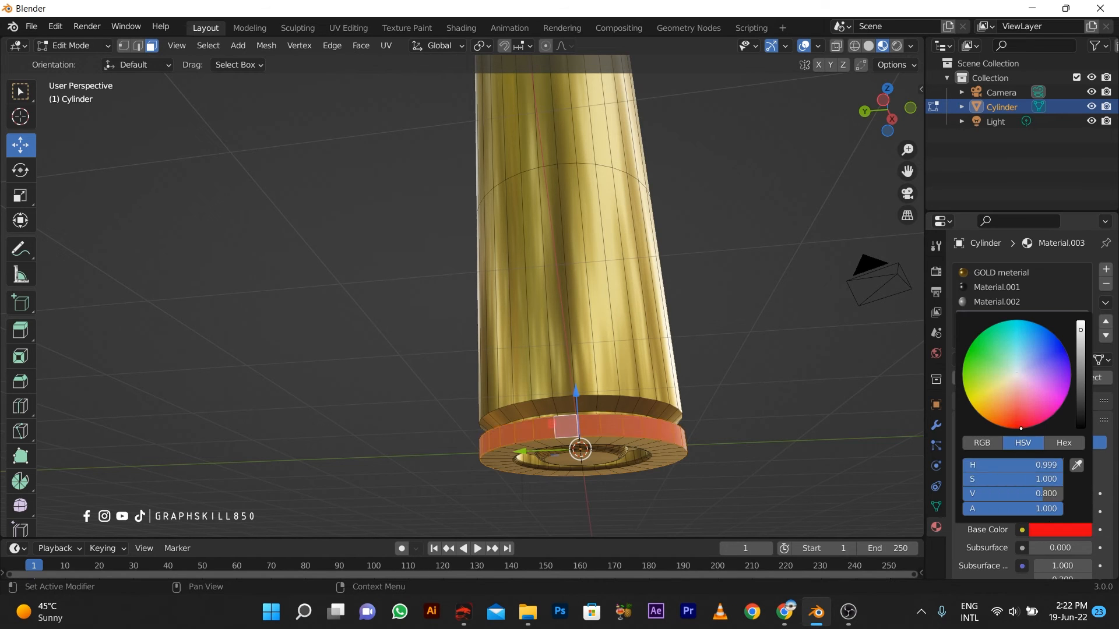
left_click_drag(1079, 338, 1079, 373)
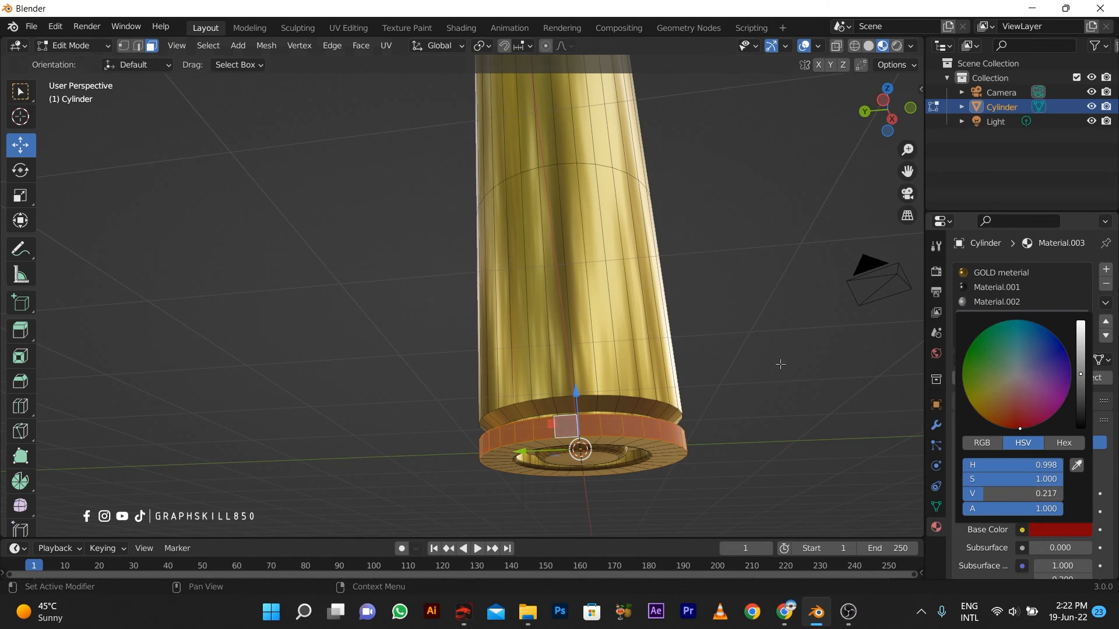
left_click(743, 363)
Step: Leave Edit Mode and set the red rim material's Metallic to 1.000 and Roughness to 0.124
key("Tab")
scroll(573, 276, "down", 2)
scroll(572, 275, "down", 2)
scroll(1036, 507, "down", 8)
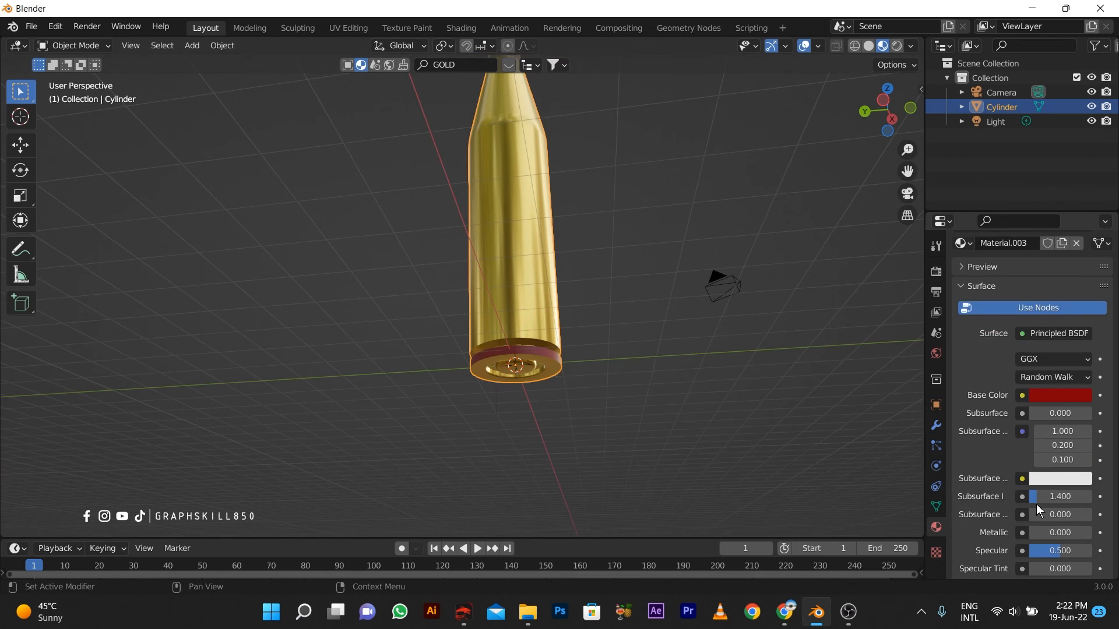
left_click_drag(1043, 439, 1093, 440)
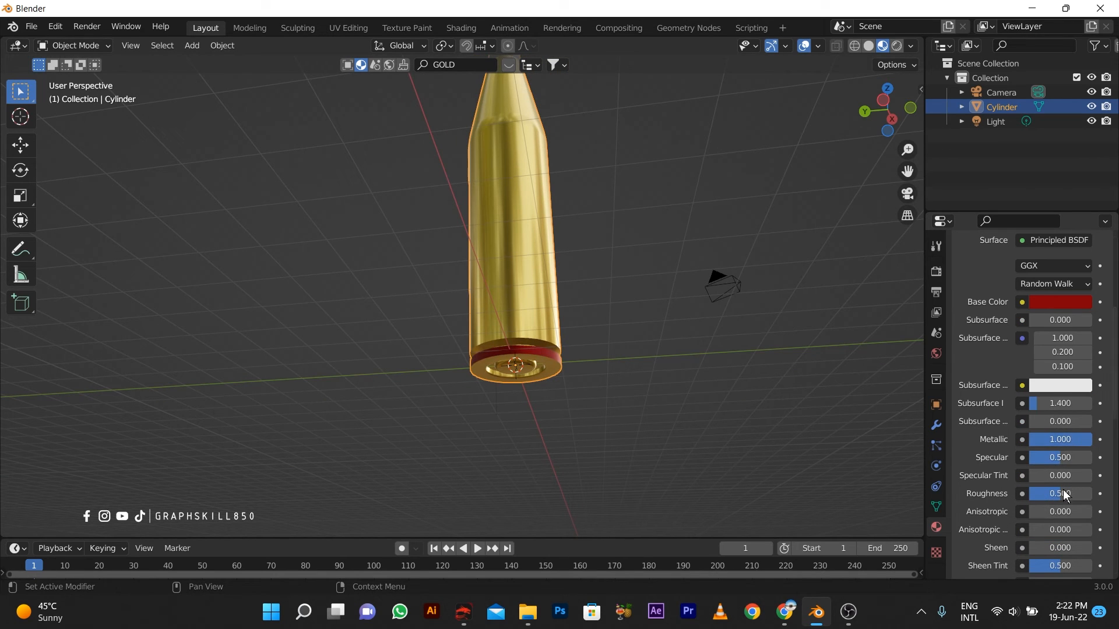
left_click_drag(1055, 493, 1033, 493)
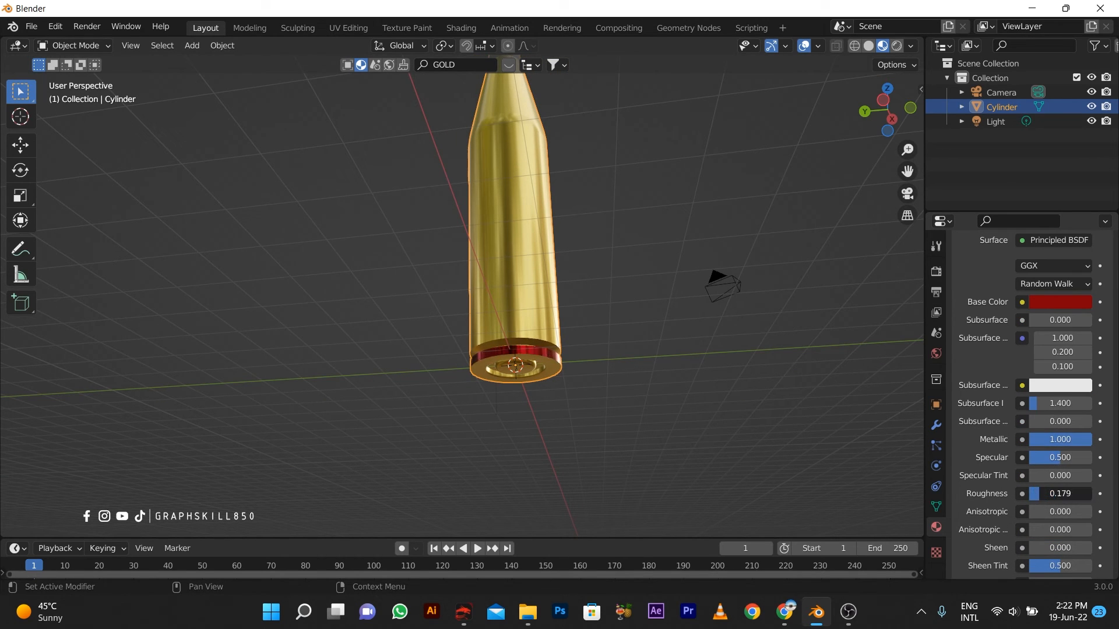
Step: In Edit Mode, select the central circular face on the bullet's underside and grow the selection to its surrounding ring
middle_click_drag(516, 390, 529, 306)
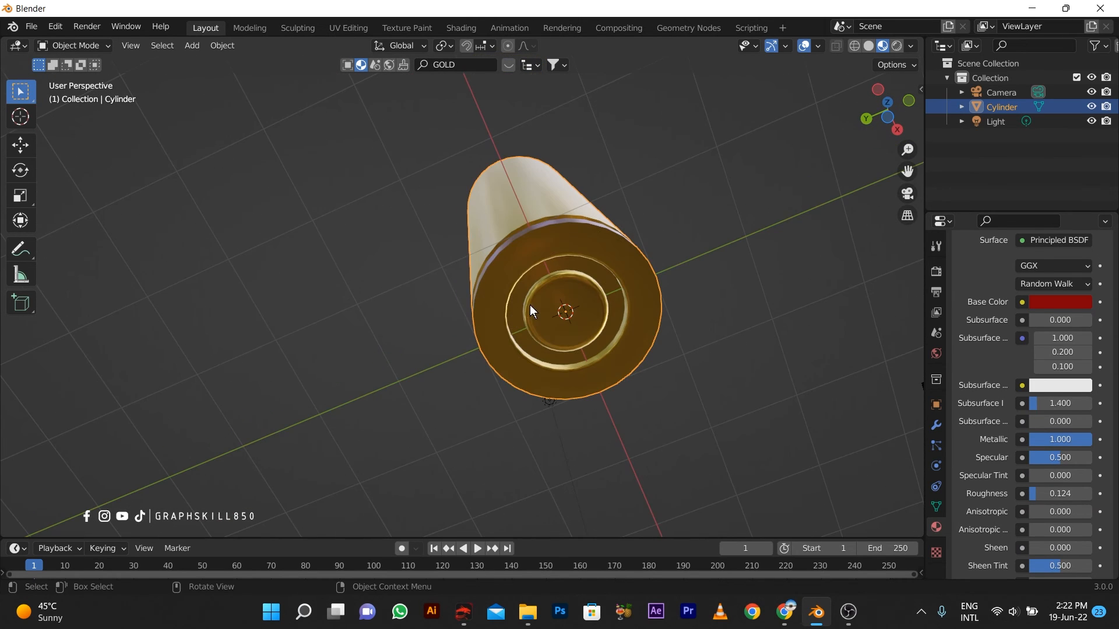
key("Tab")
left_click(567, 314)
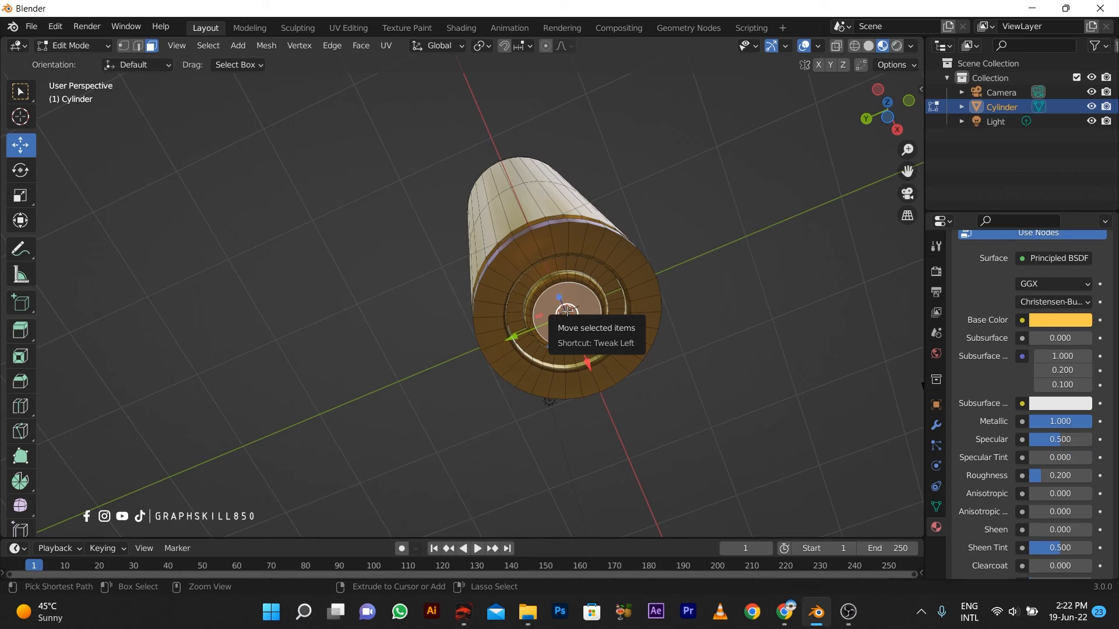
key("ctrl+KP_Add")
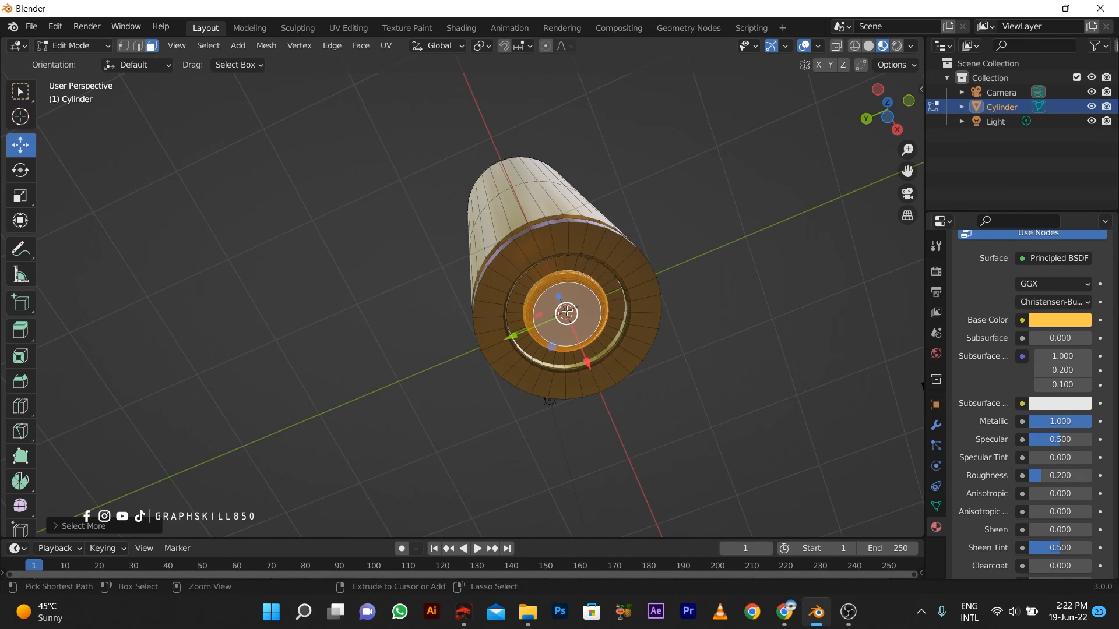
key("ctrl+KP_Add")
key("ctrl+KP_Subtract")
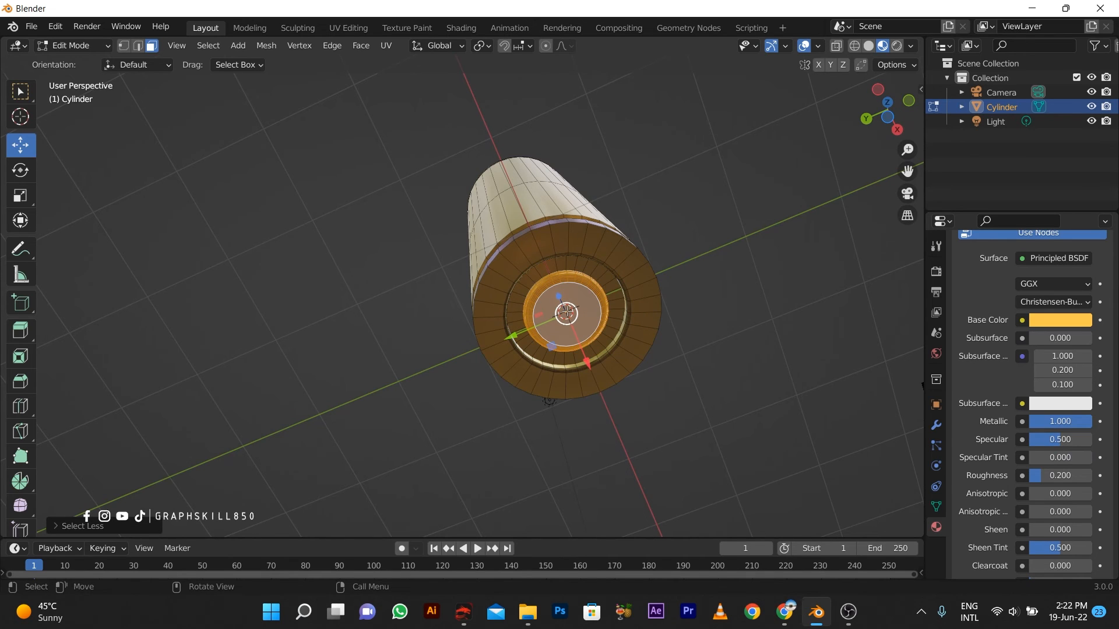
Step: Add a fifth material slot with a new material and open its base color
scroll(997, 337, "up", 8)
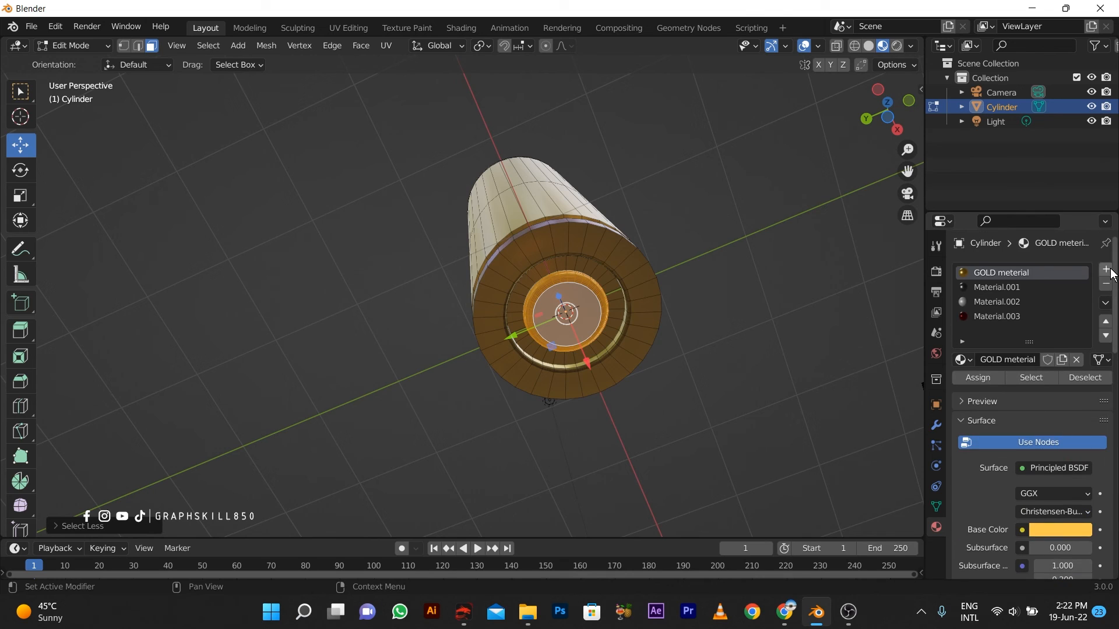
left_click(1106, 270)
left_click(1034, 360)
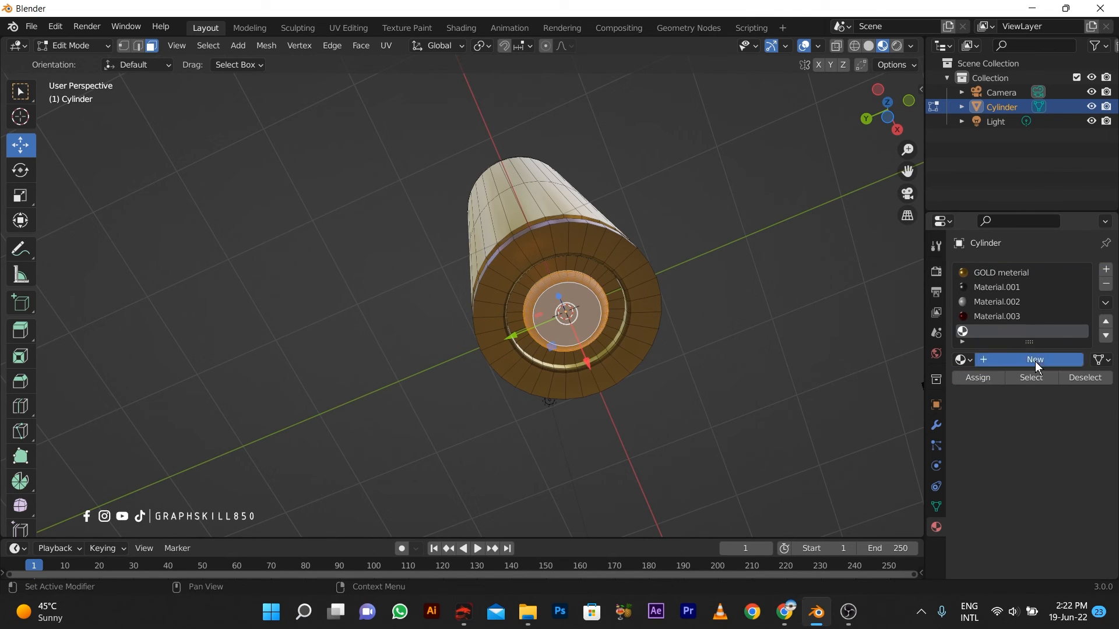
scroll(1002, 402, "down", 5)
scroll(1048, 442, "down", 2)
left_click(1041, 368)
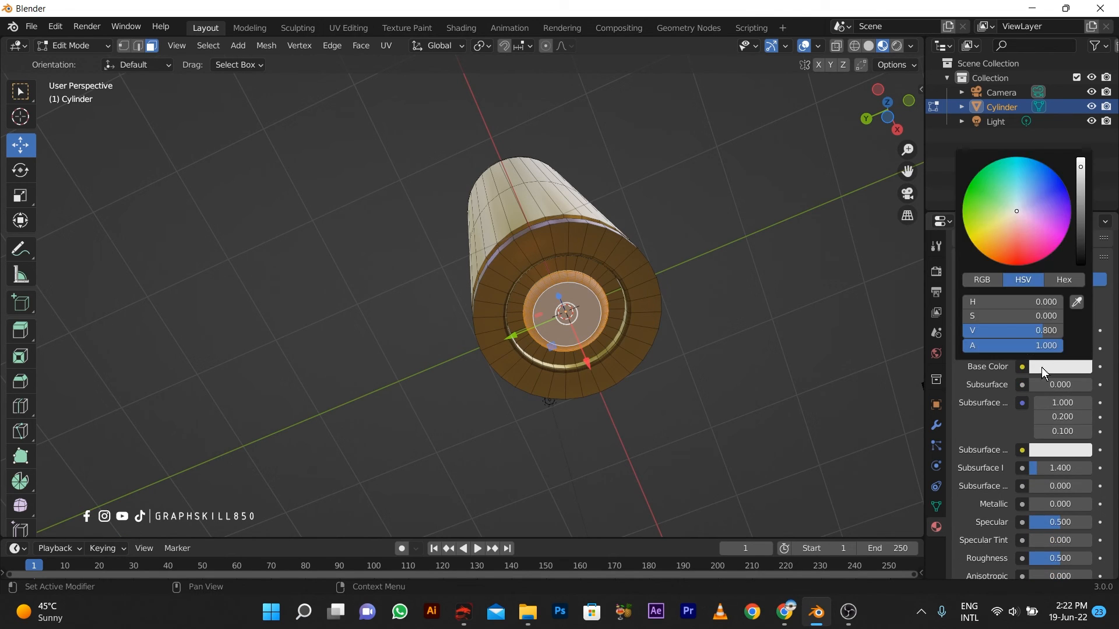
scroll(1032, 347, "up", 7)
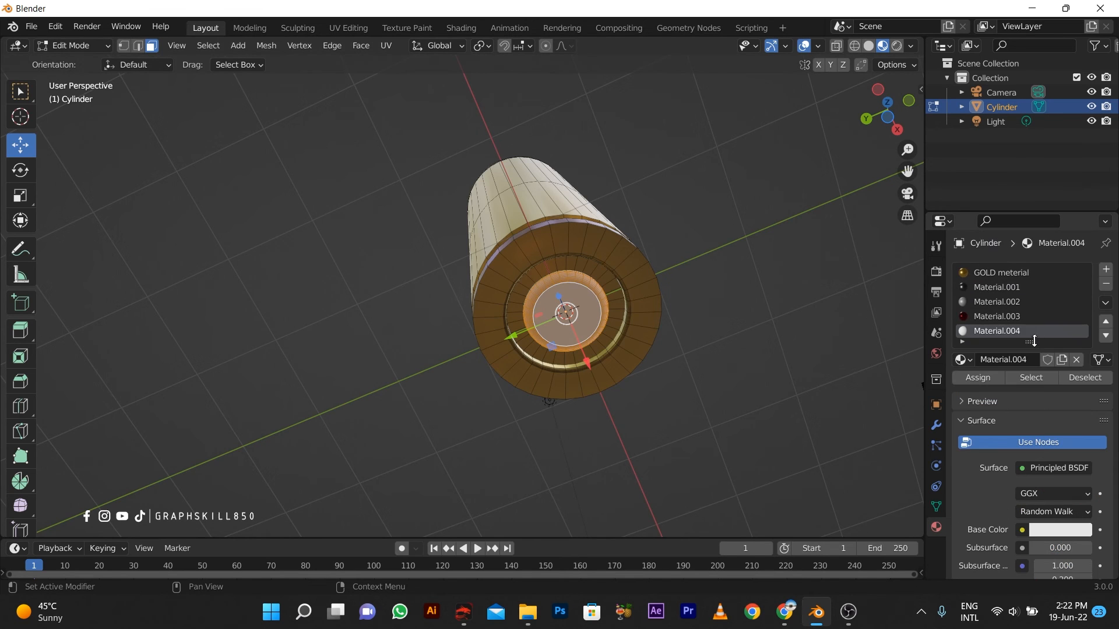
Step: Assign Material.003 to the selected centre faces of the base and brighten its red base color to value 0.795
left_click(985, 316)
left_click(981, 382)
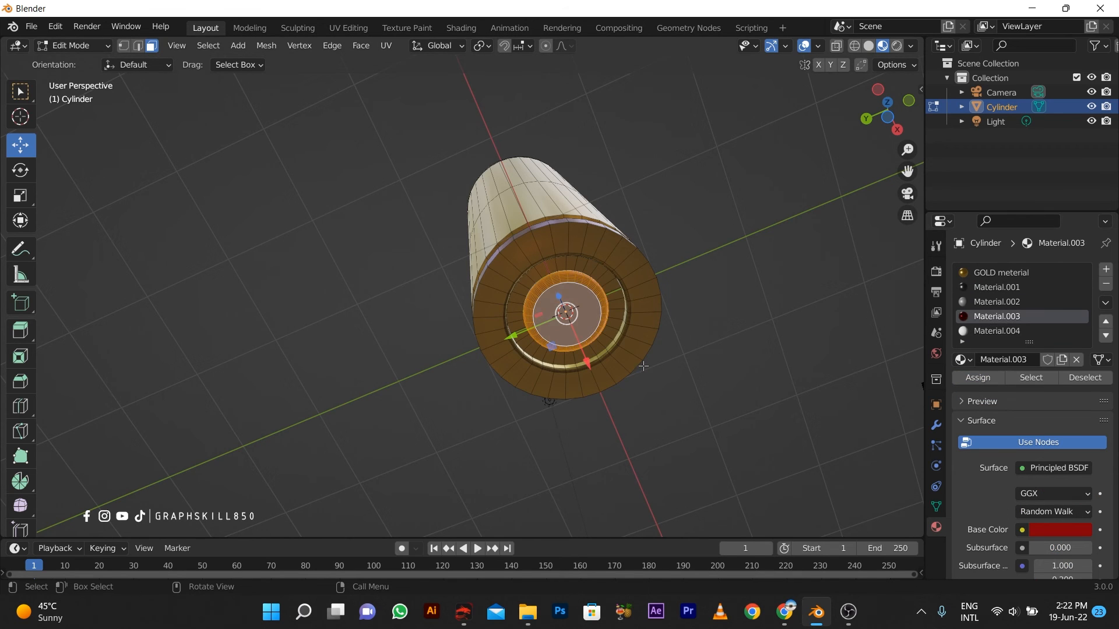
left_click(701, 386)
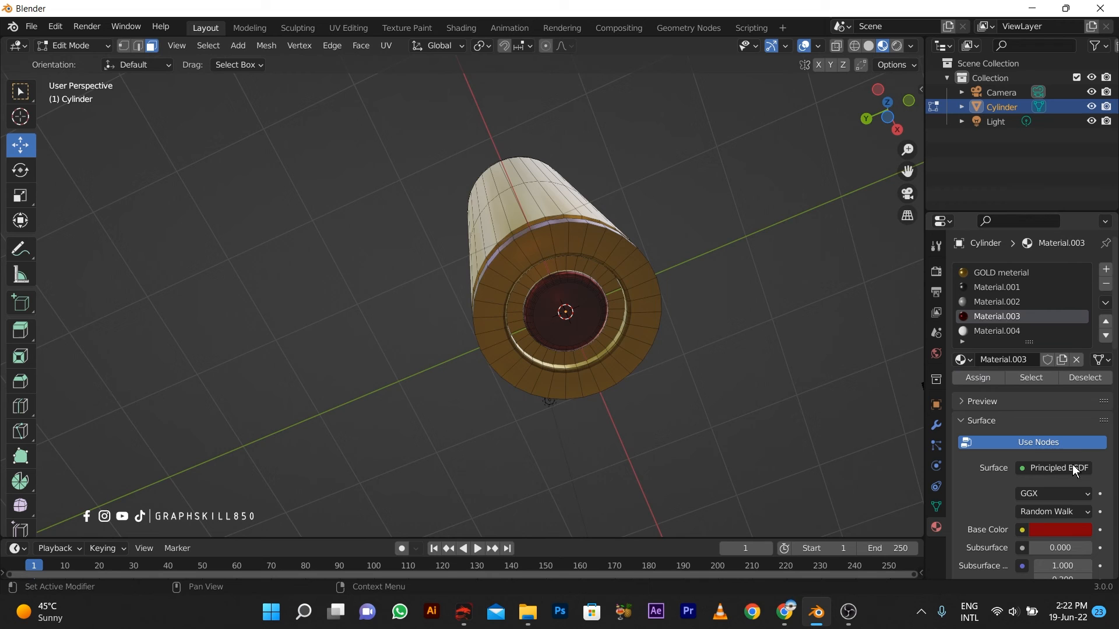
left_click(1069, 531)
left_click_drag(1082, 376, 1080, 330)
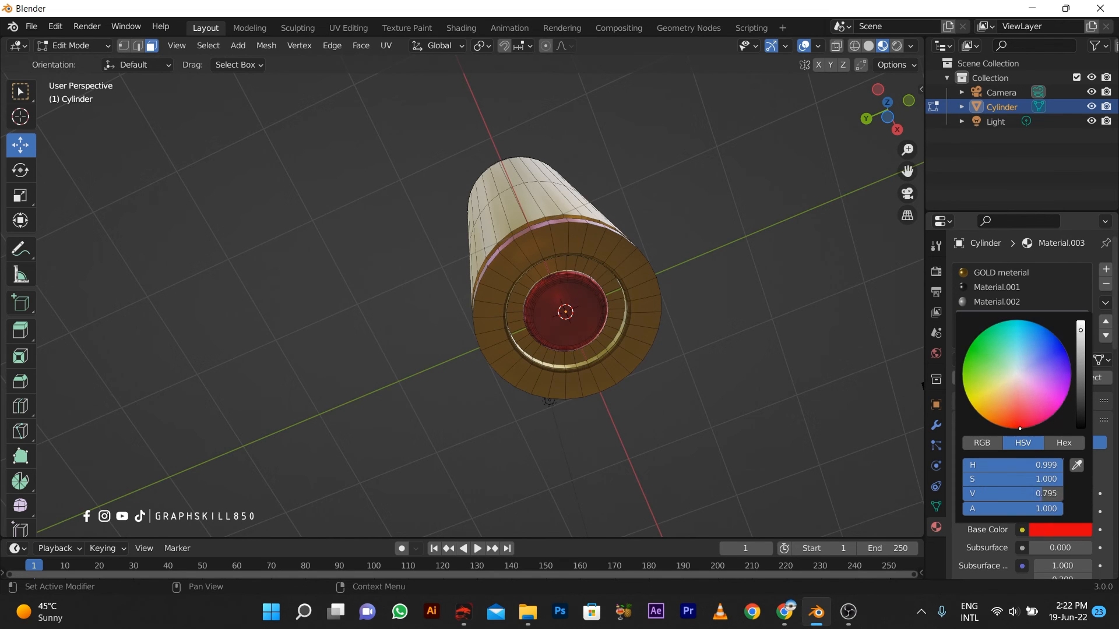
Step: Add a loop cut around the upper casing and slide it up to just below the beveled shoulder
key("Tab")
middle_click_drag(599, 359, 596, 445)
scroll(595, 445, "down", 6)
middle_click_drag(564, 387, 557, 402)
scroll(481, 194, "up", 5)
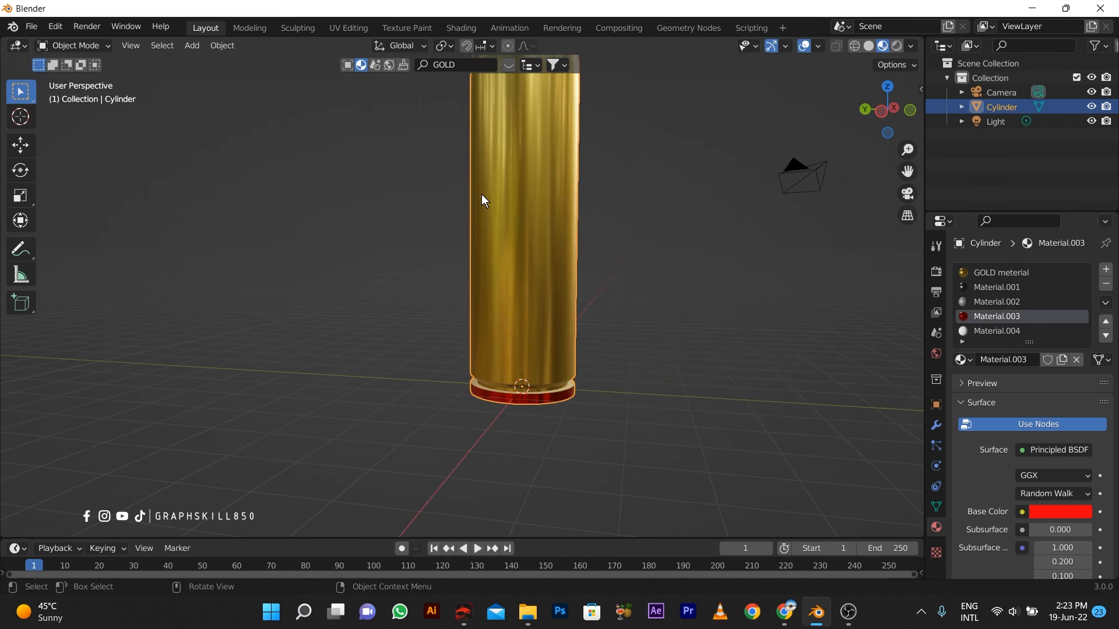
middle_click_drag(488, 255, 508, 317, "shift")
key("Tab")
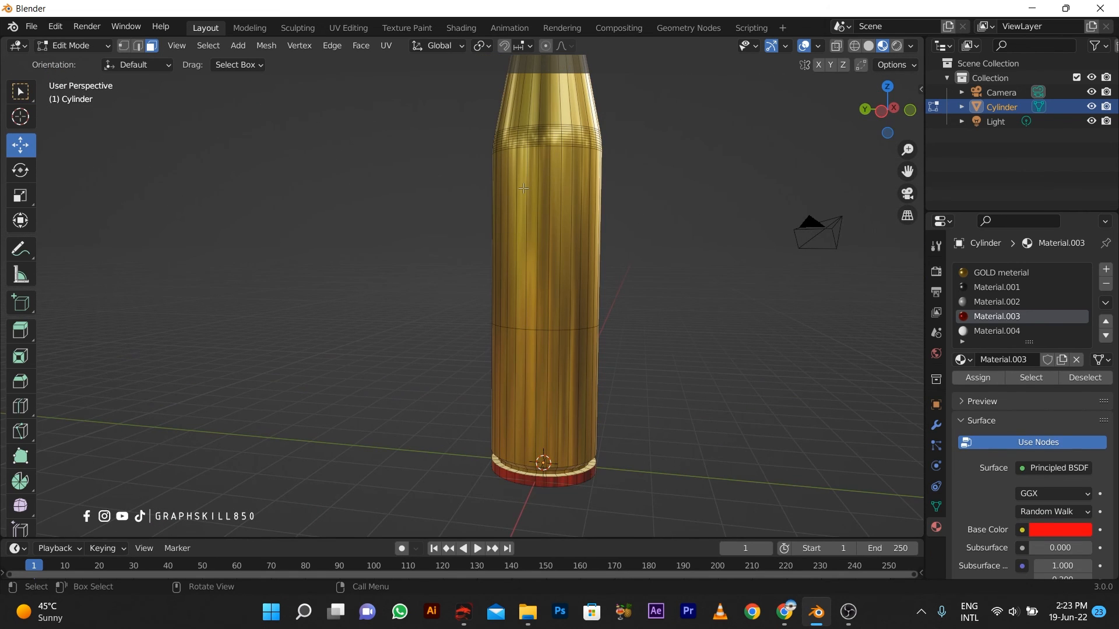
middle_click_drag(524, 189, 601, 307, "shift")
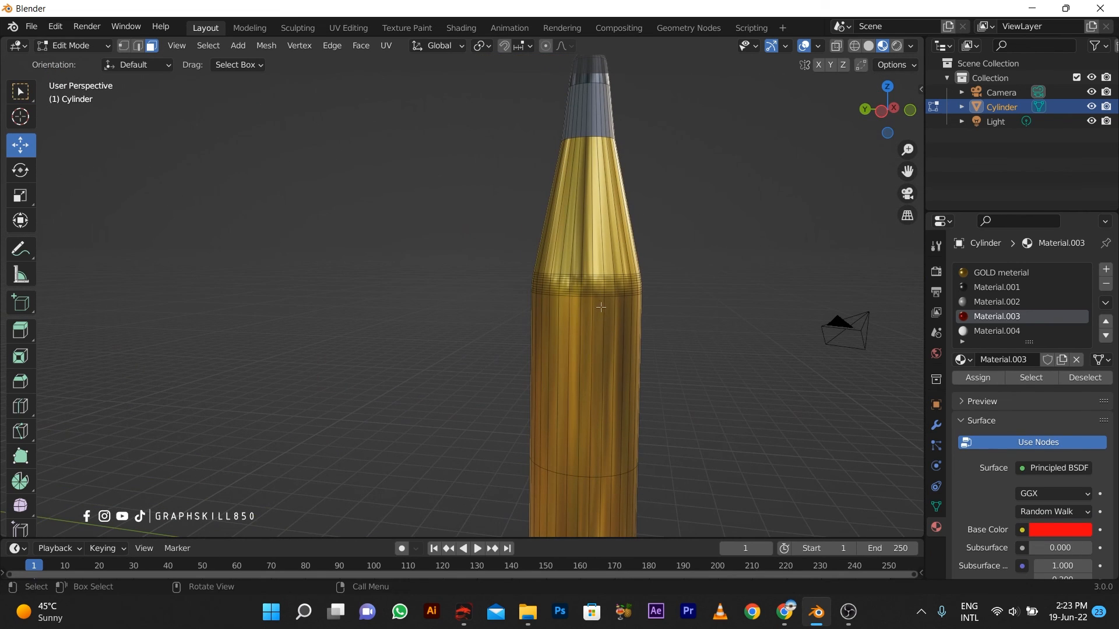
key("ctrl+r")
left_click(568, 350)
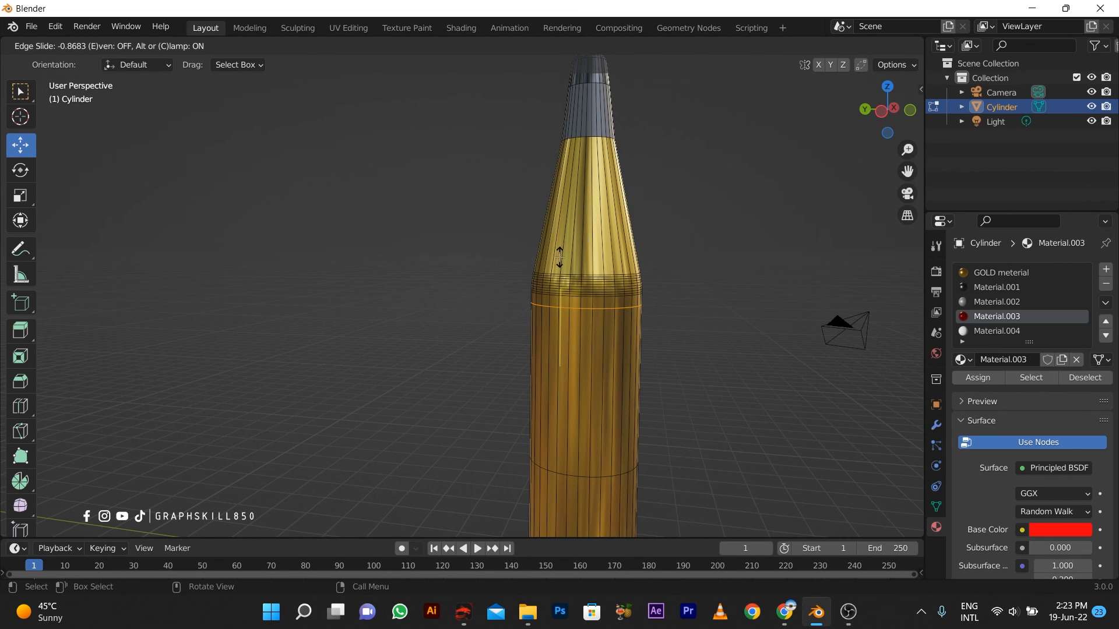
left_click(560, 256)
Step: Select the narrow ring of faces directly below the shoulder and assign it the red Material.003
scroll(560, 259, "up", 5)
left_click(645, 305)
left_click(666, 307, "alt")
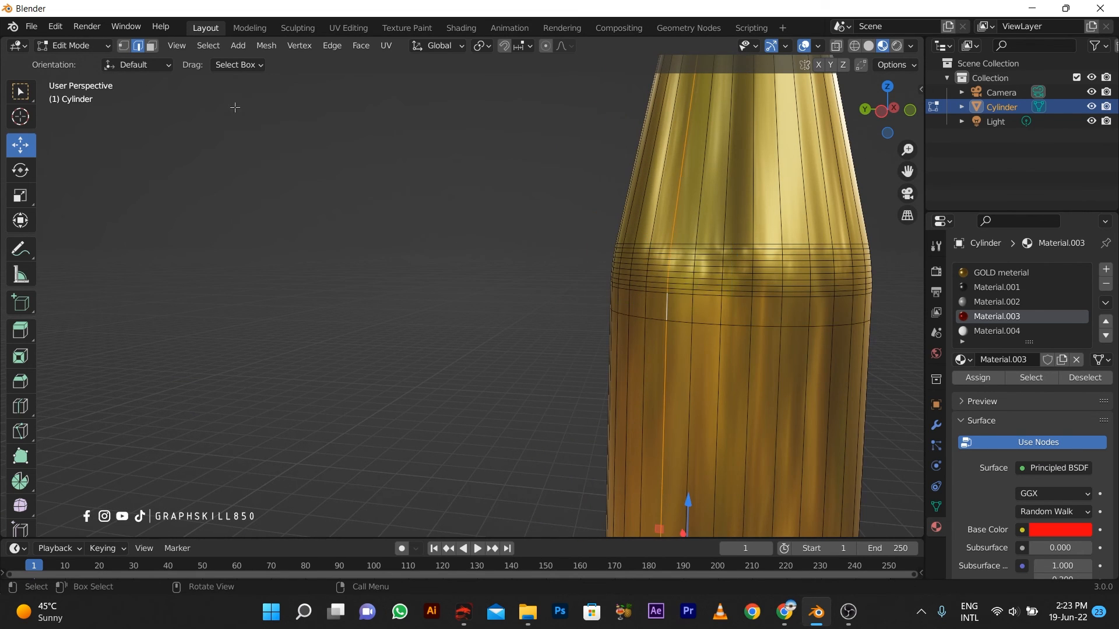
left_click(152, 47)
left_click(678, 308)
left_click(678, 309, "alt")
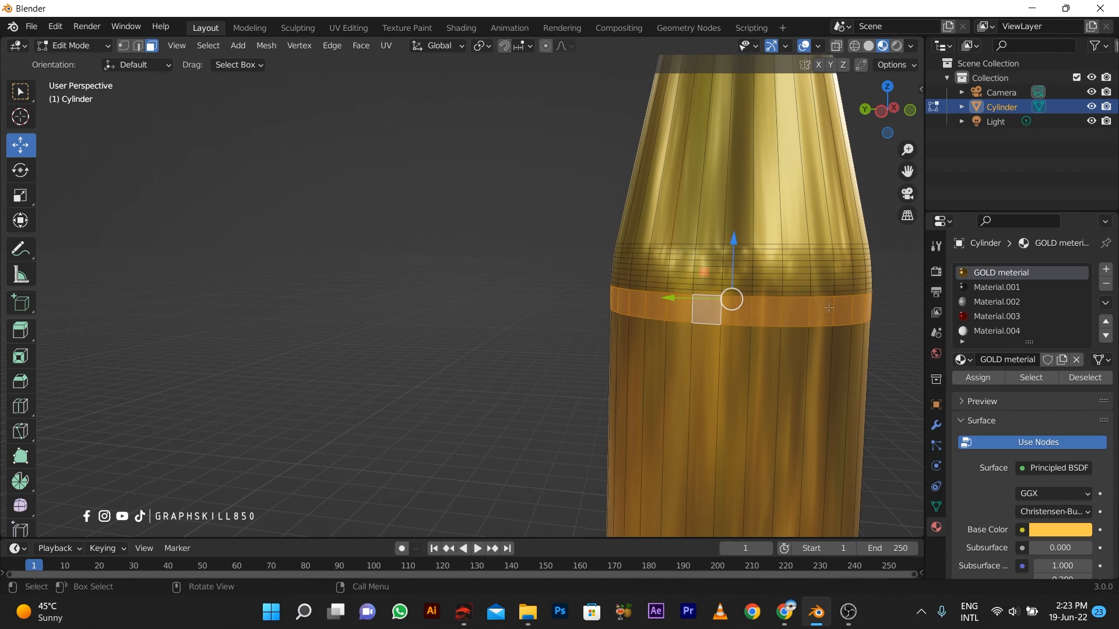
left_click(983, 308)
left_click(981, 316)
left_click(976, 378)
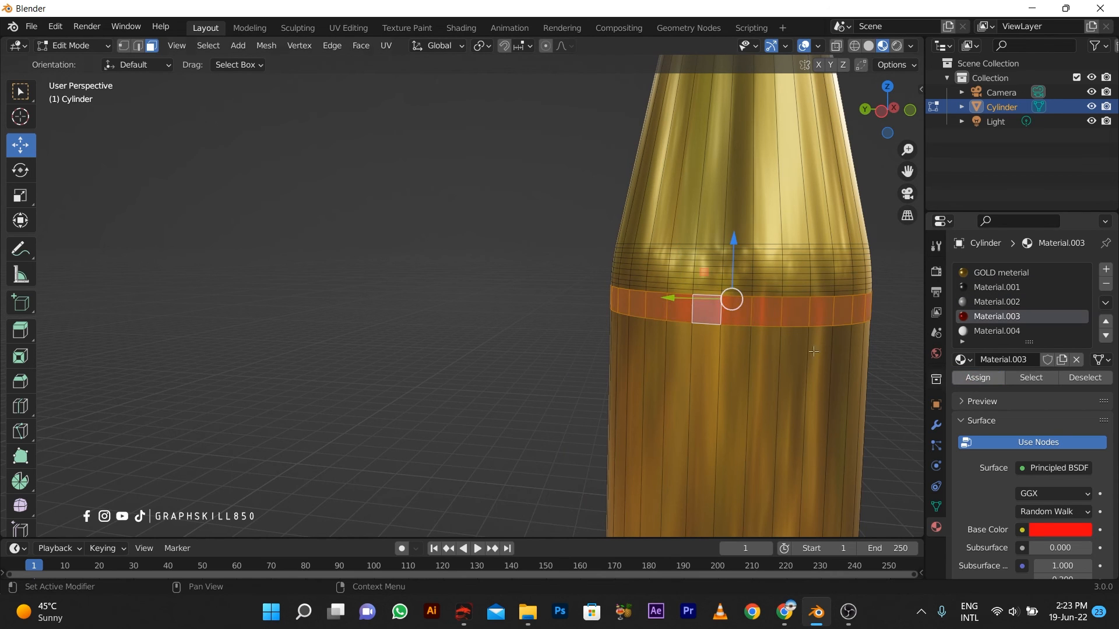
left_click(383, 301)
Step: Add another loop cut around the casing and slide it down to just above the mid-body edge loop
scroll(448, 283, "down", 5)
middle_click_drag(405, 366, 449, 362)
scroll(558, 416, "up", 3)
key("ctrl+r")
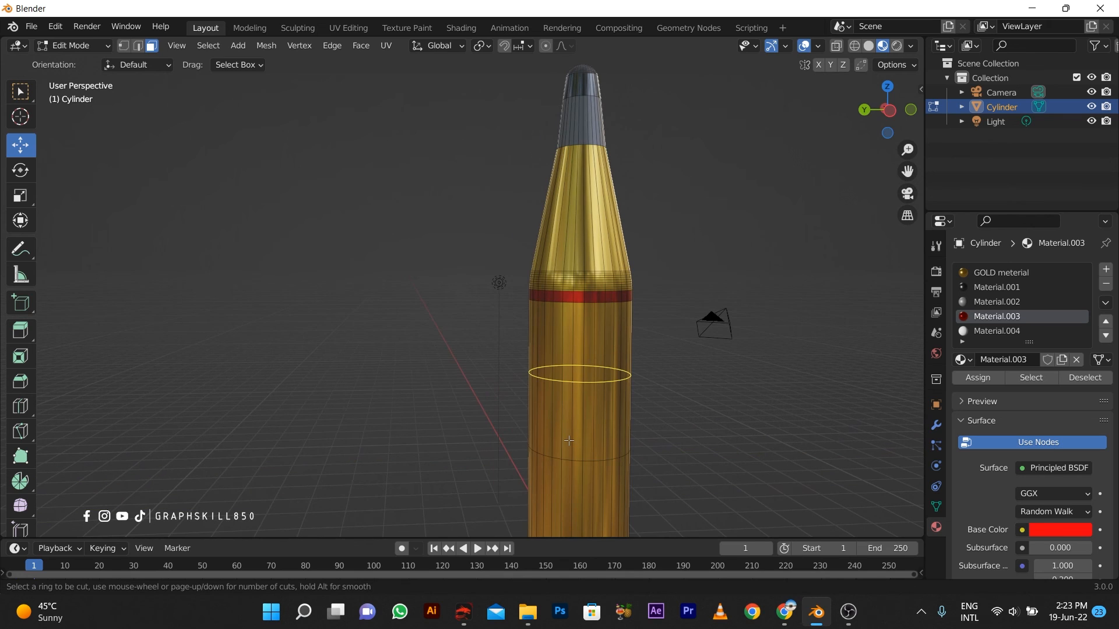
left_click_drag(580, 373, 592, 491)
Step: Select the narrow ring of faces between the two mid-body edge loops and assign it the red Material.003
scroll(587, 461, "up", 6)
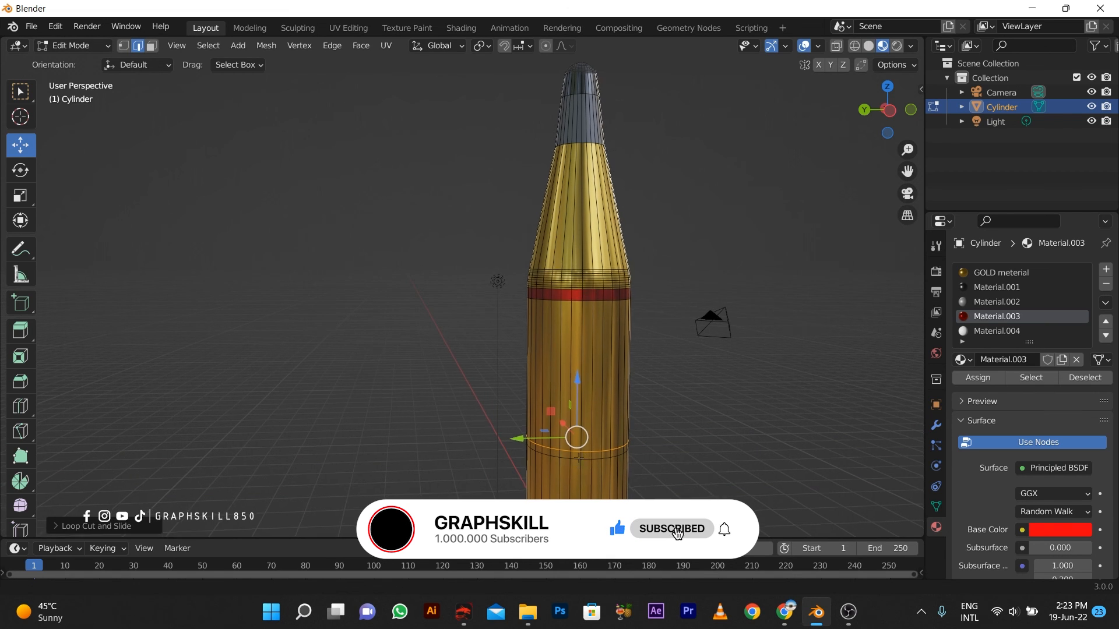
left_click(152, 46)
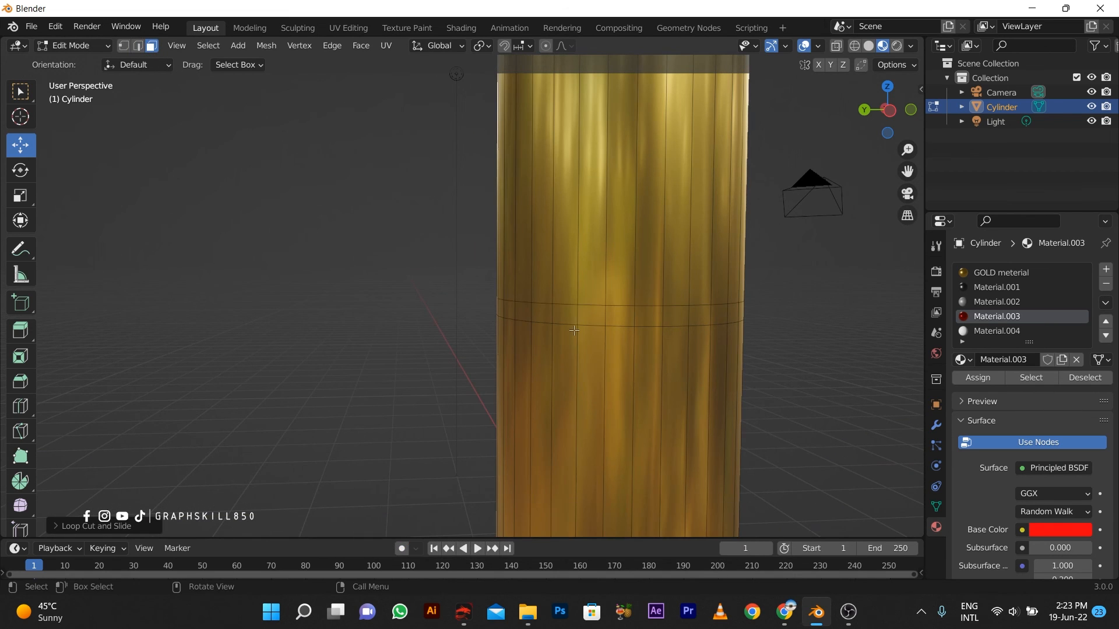
left_click(1001, 272)
left_click(639, 318, "alt")
left_click(990, 316)
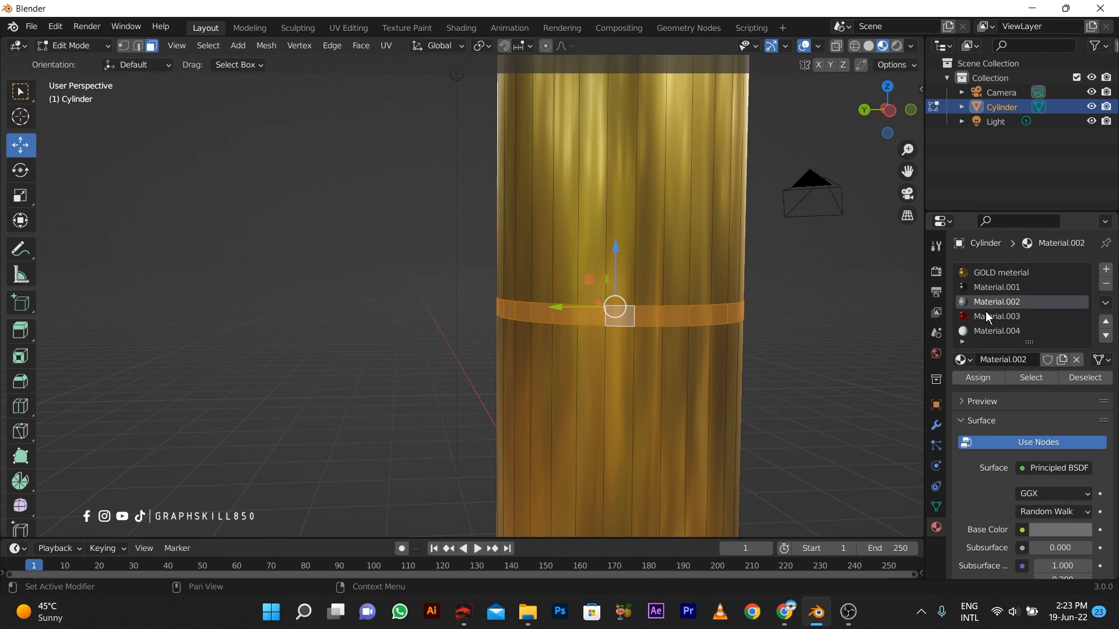
left_click(991, 377)
scroll(572, 313, "down", 6)
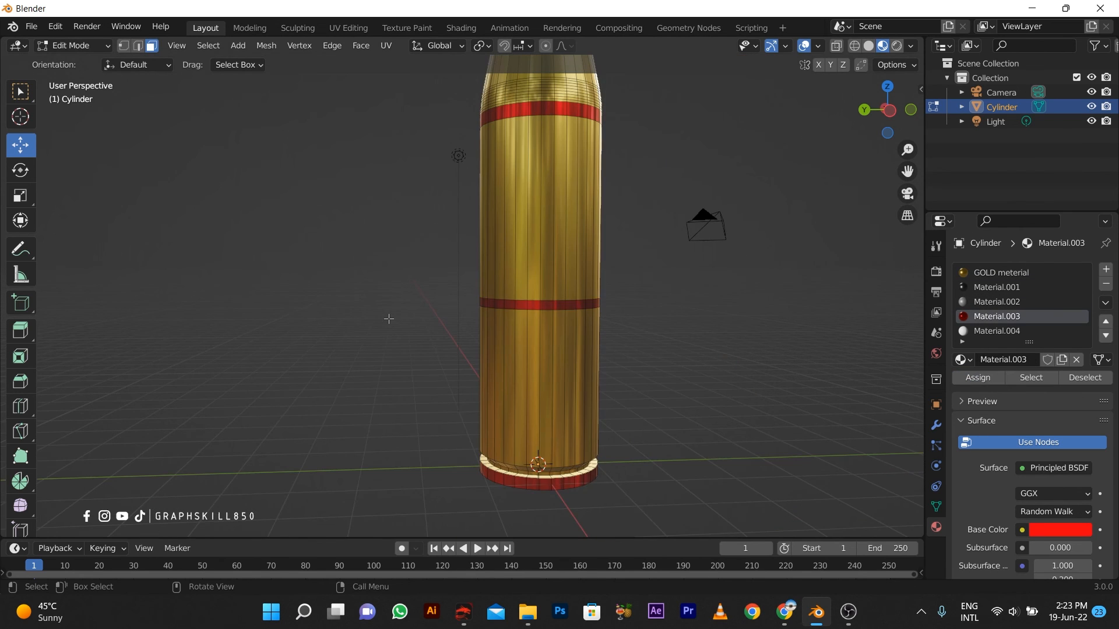
Step: Inset the red centre face on the bullet's underside to a small circle and extrude it inward about 0.3 m
key("Tab")
scroll(390, 319, "down", 3)
middle_click_drag(400, 370, 881, 393)
scroll(481, 338, "up", 2)
middle_click_drag(481, 338, 521, 178)
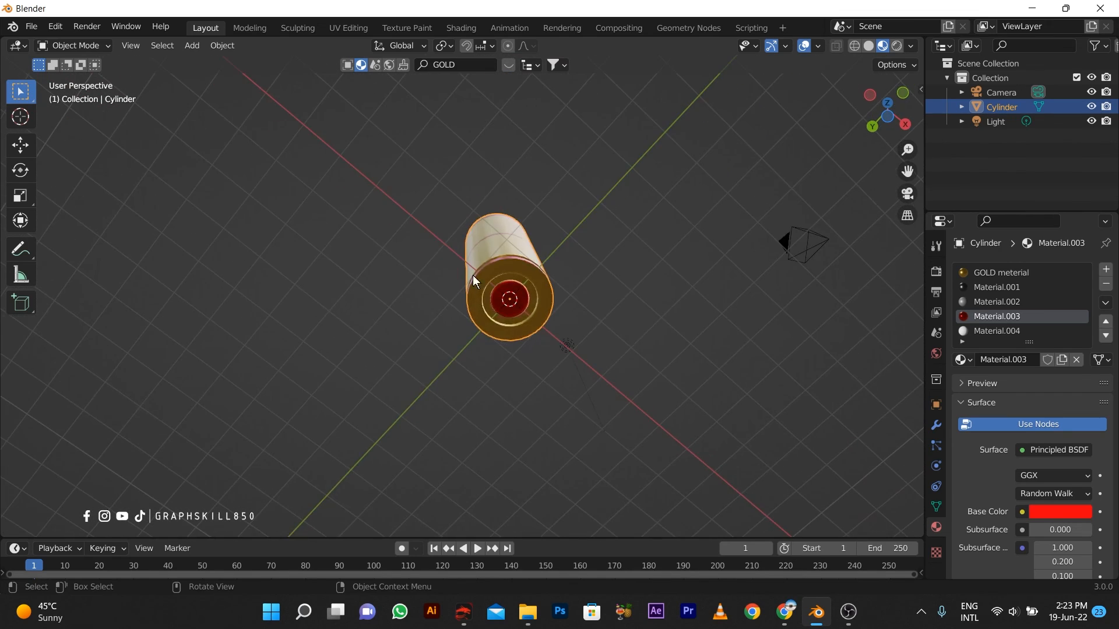
scroll(525, 281, "up", 11)
scroll(487, 310, "down", 8)
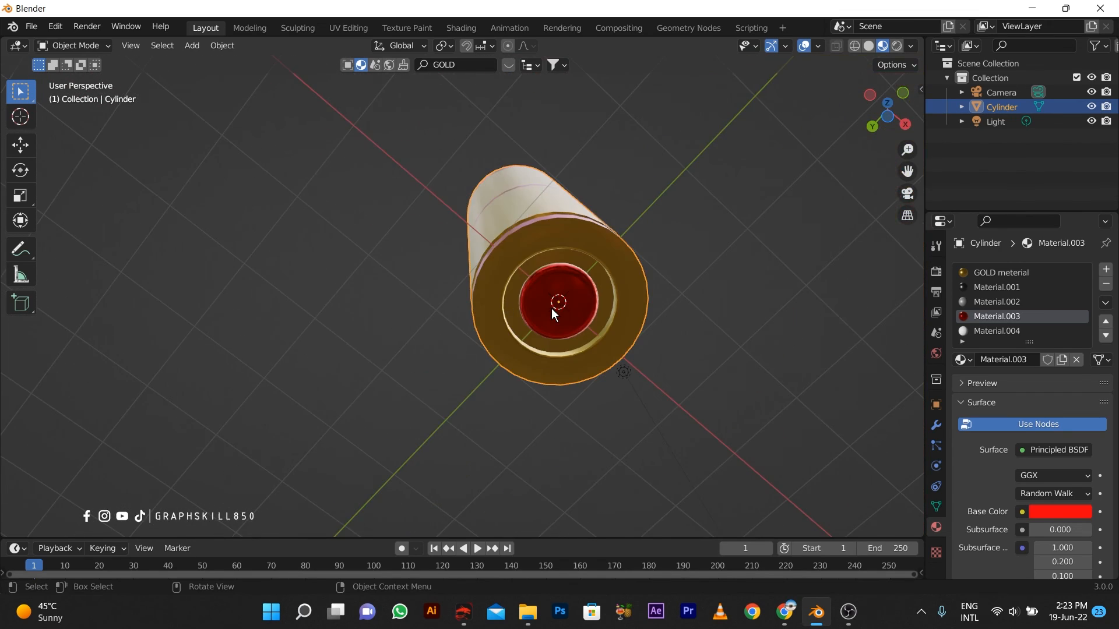
key("Tab")
left_click(555, 325)
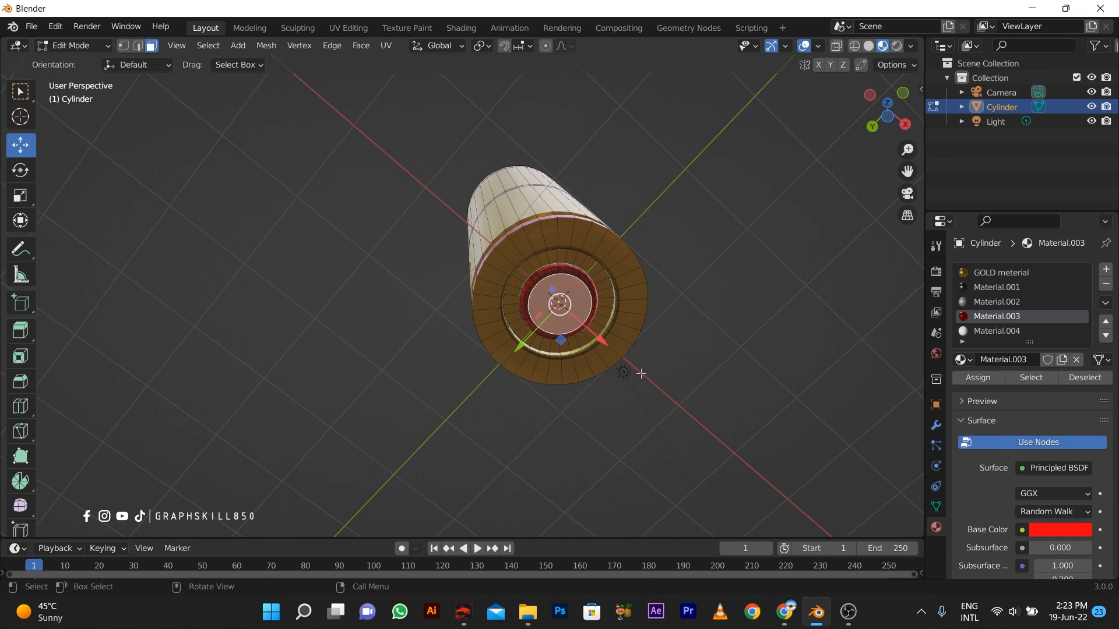
left_click(619, 368)
key("e")
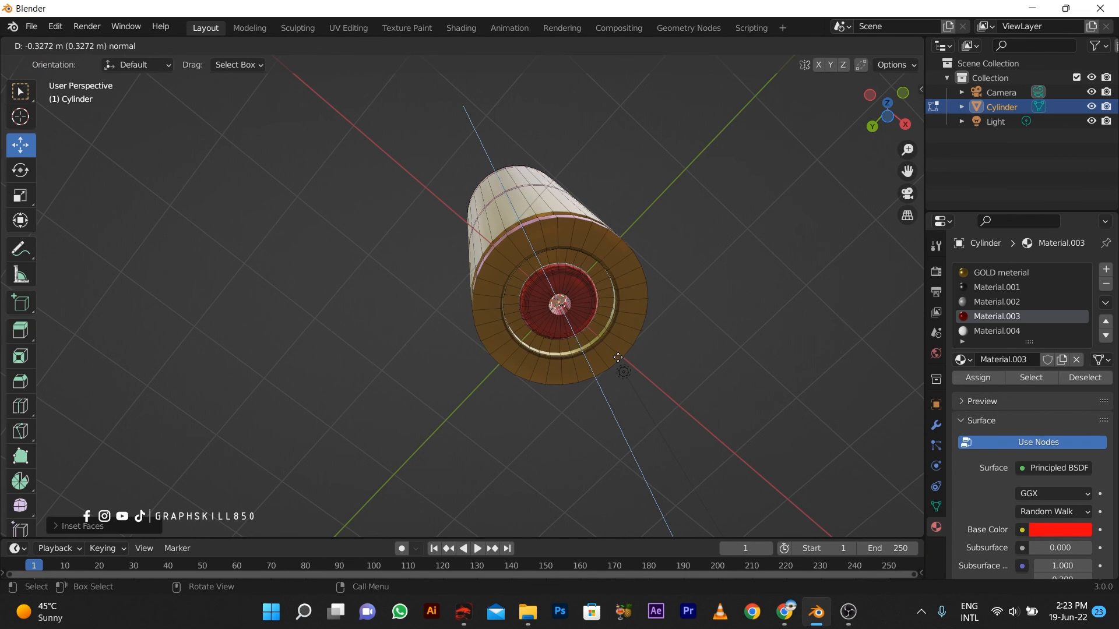
left_click(617, 362)
Step: Bevel the extruded centre face on the base, leave Edit Mode and deselect the bullet
key("ctrl+b")
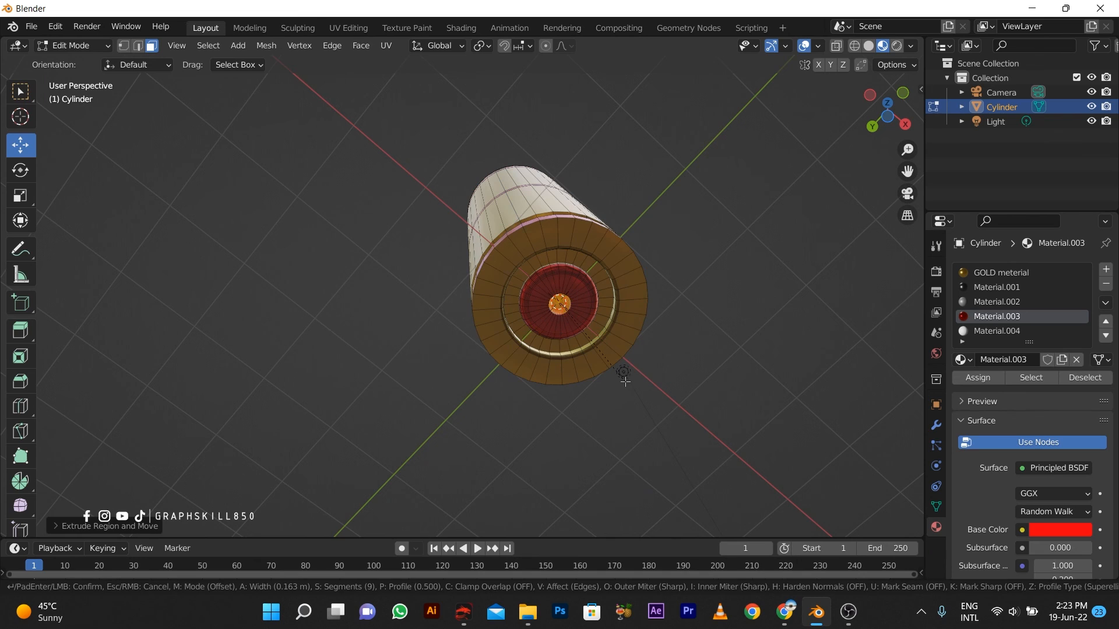
left_click(627, 386)
key("Tab")
middle_click_drag(530, 336, 379, 394)
left_click(378, 393)
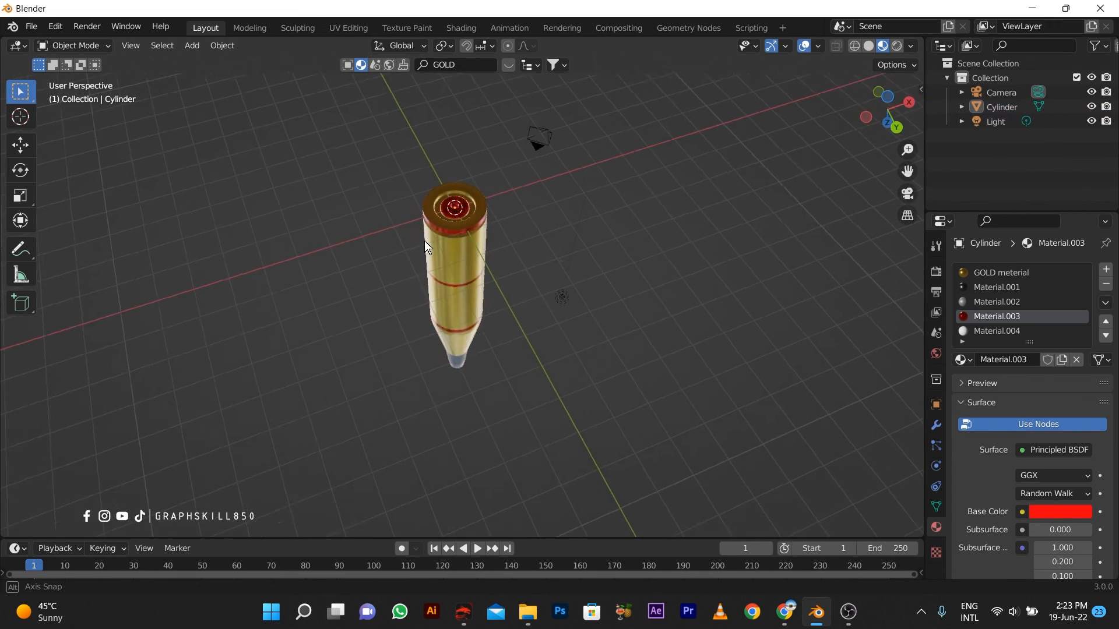